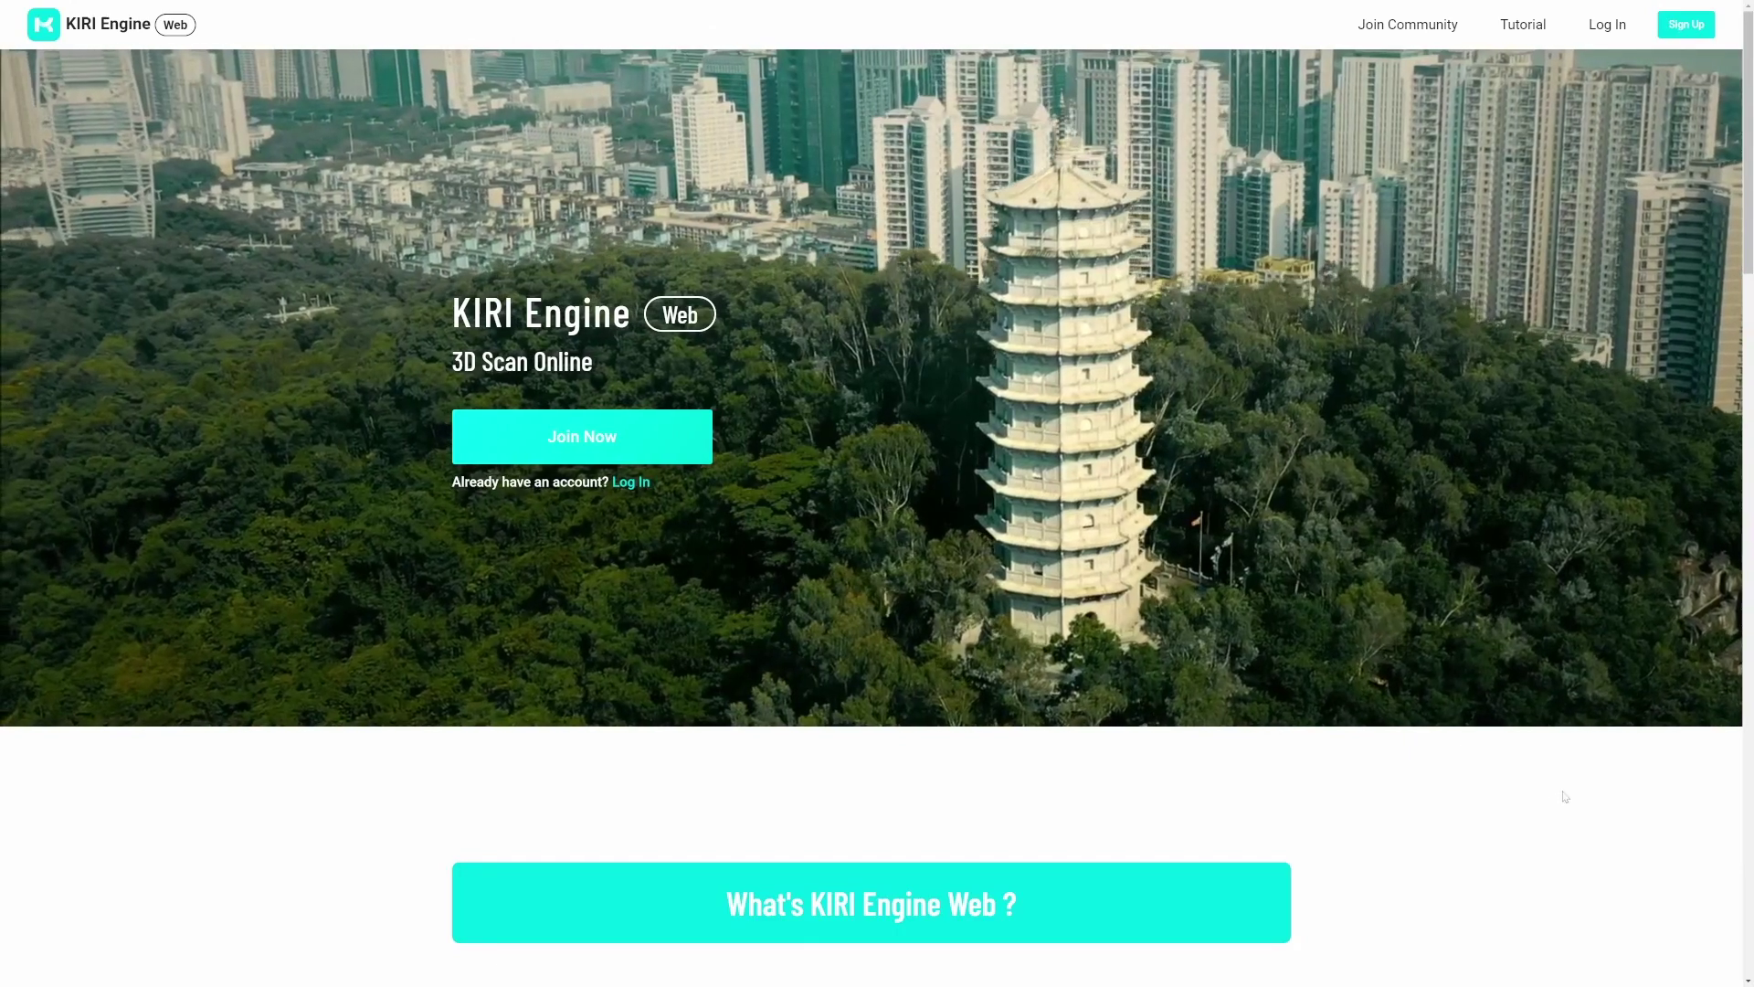
Log into KIRI Engine Web and open My Model to list Ground 1, 2 and 3
left_click(1607, 25)
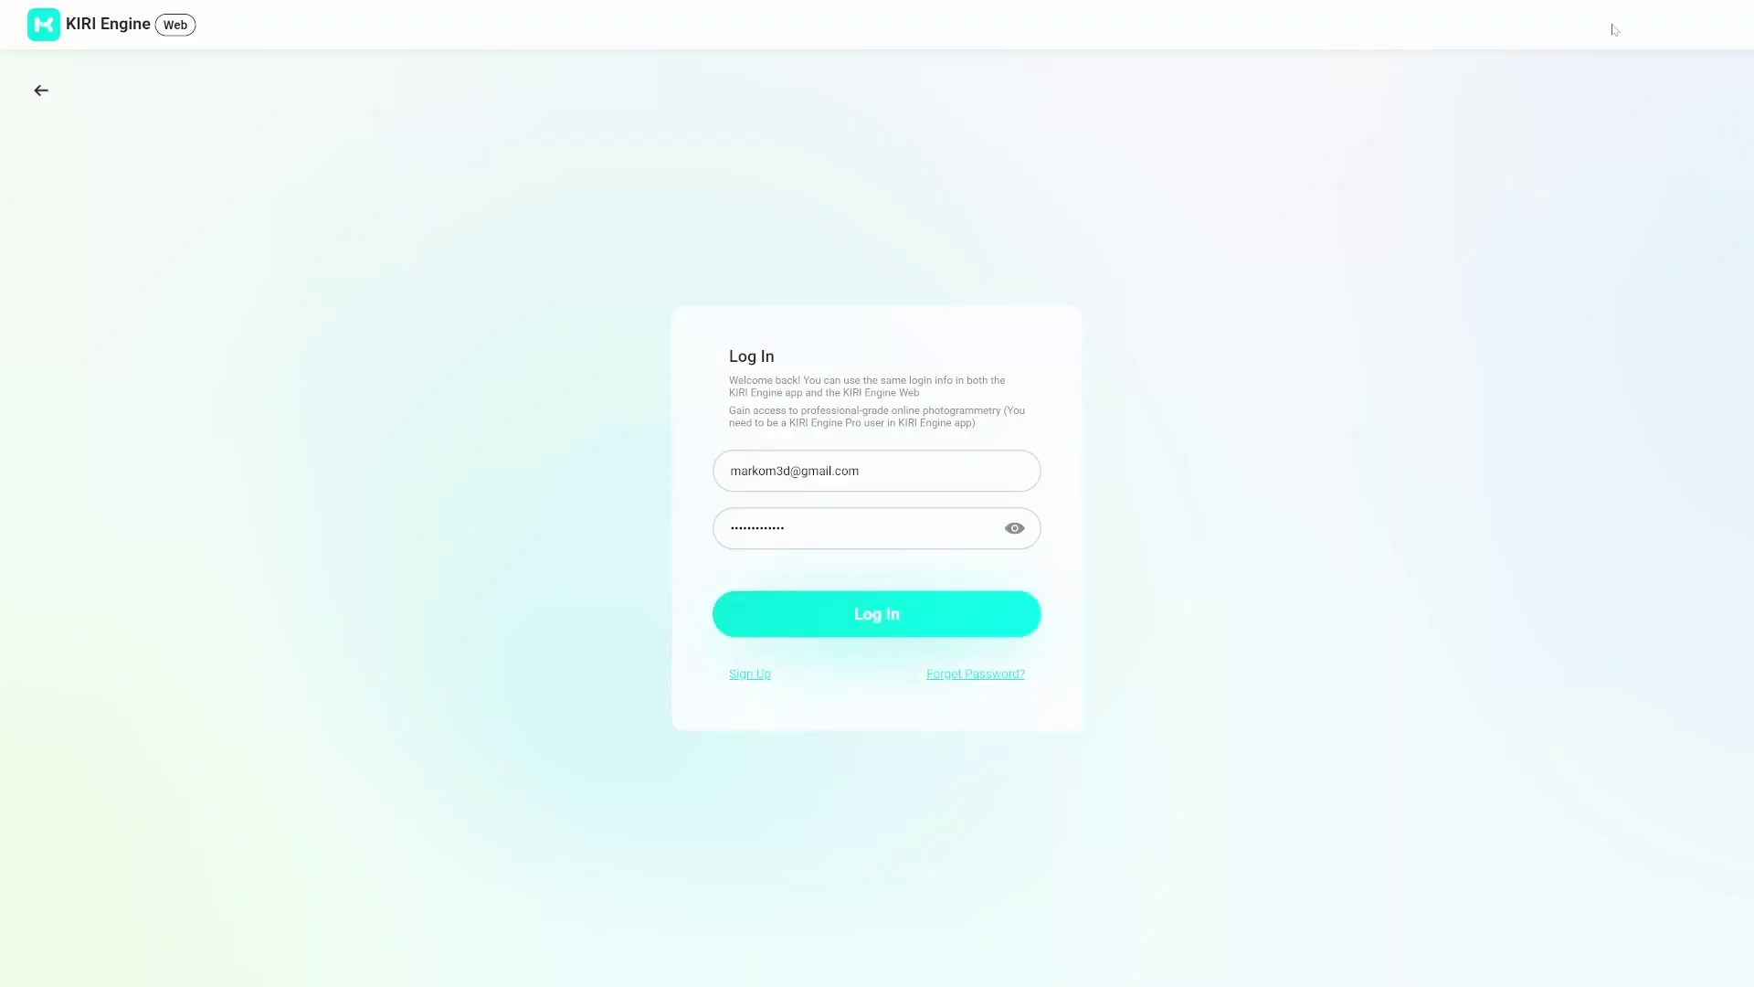
left_click(911, 620)
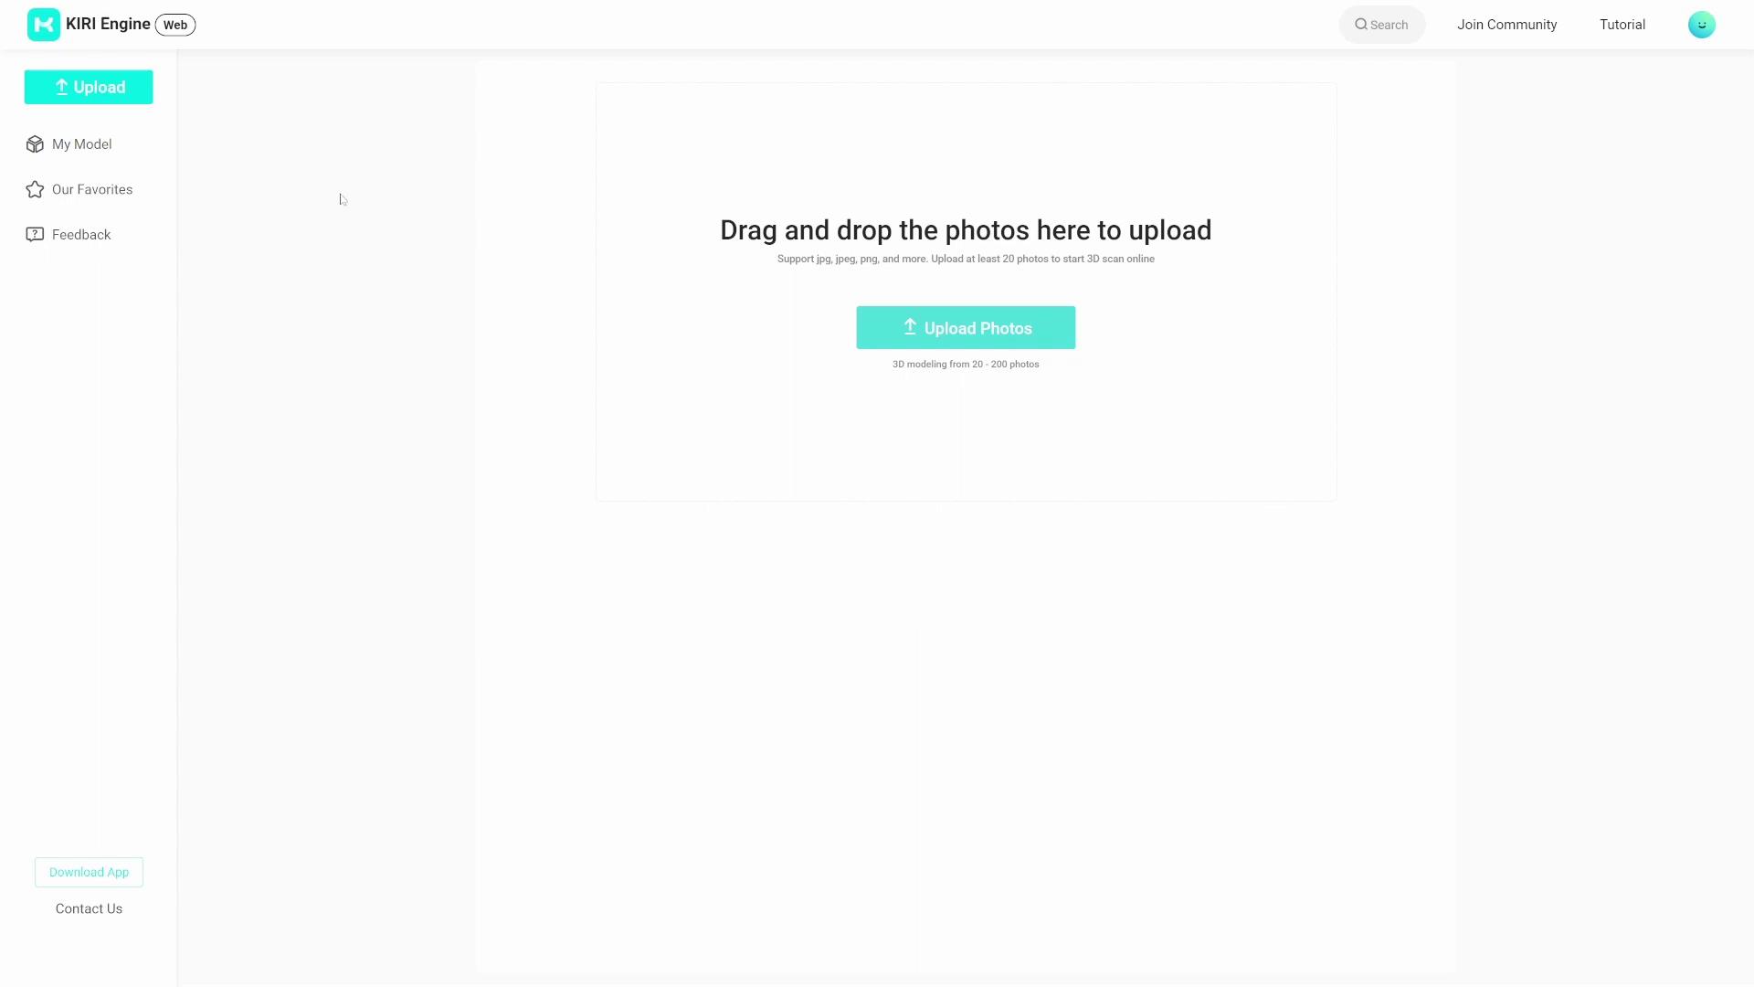
left_click(117, 148)
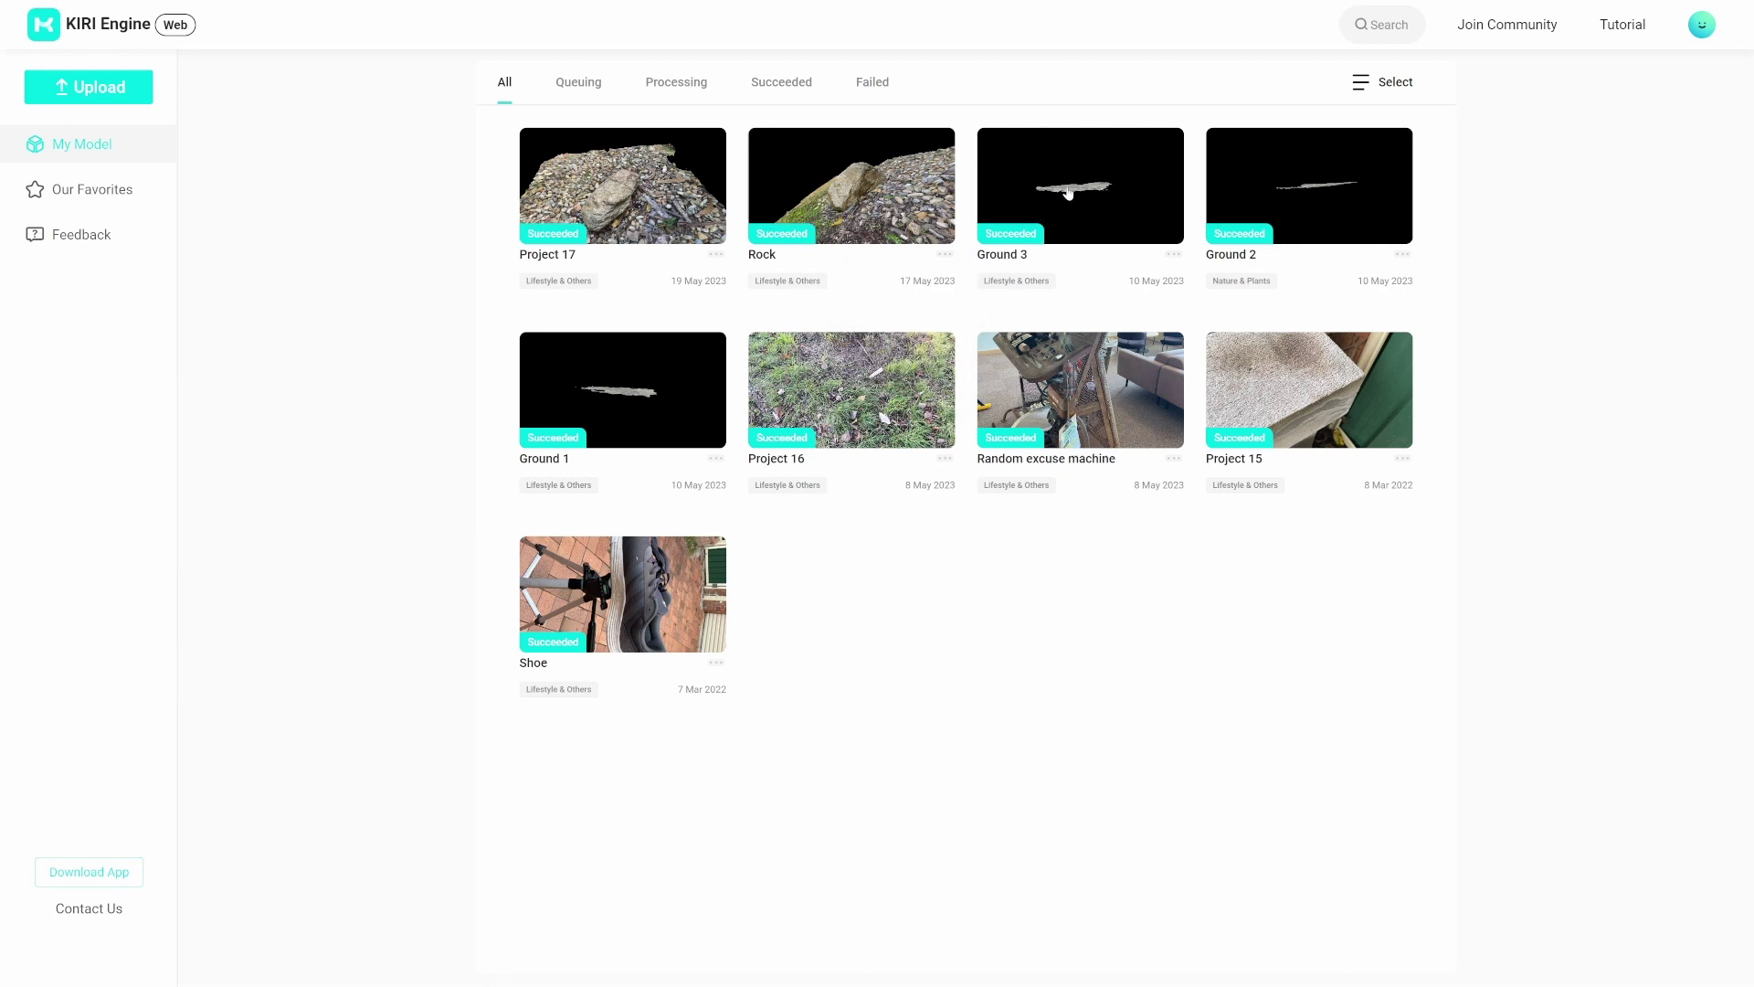
Open the Ground 3 scan and orbit it to a low side view of the terrain
left_click(1039, 214)
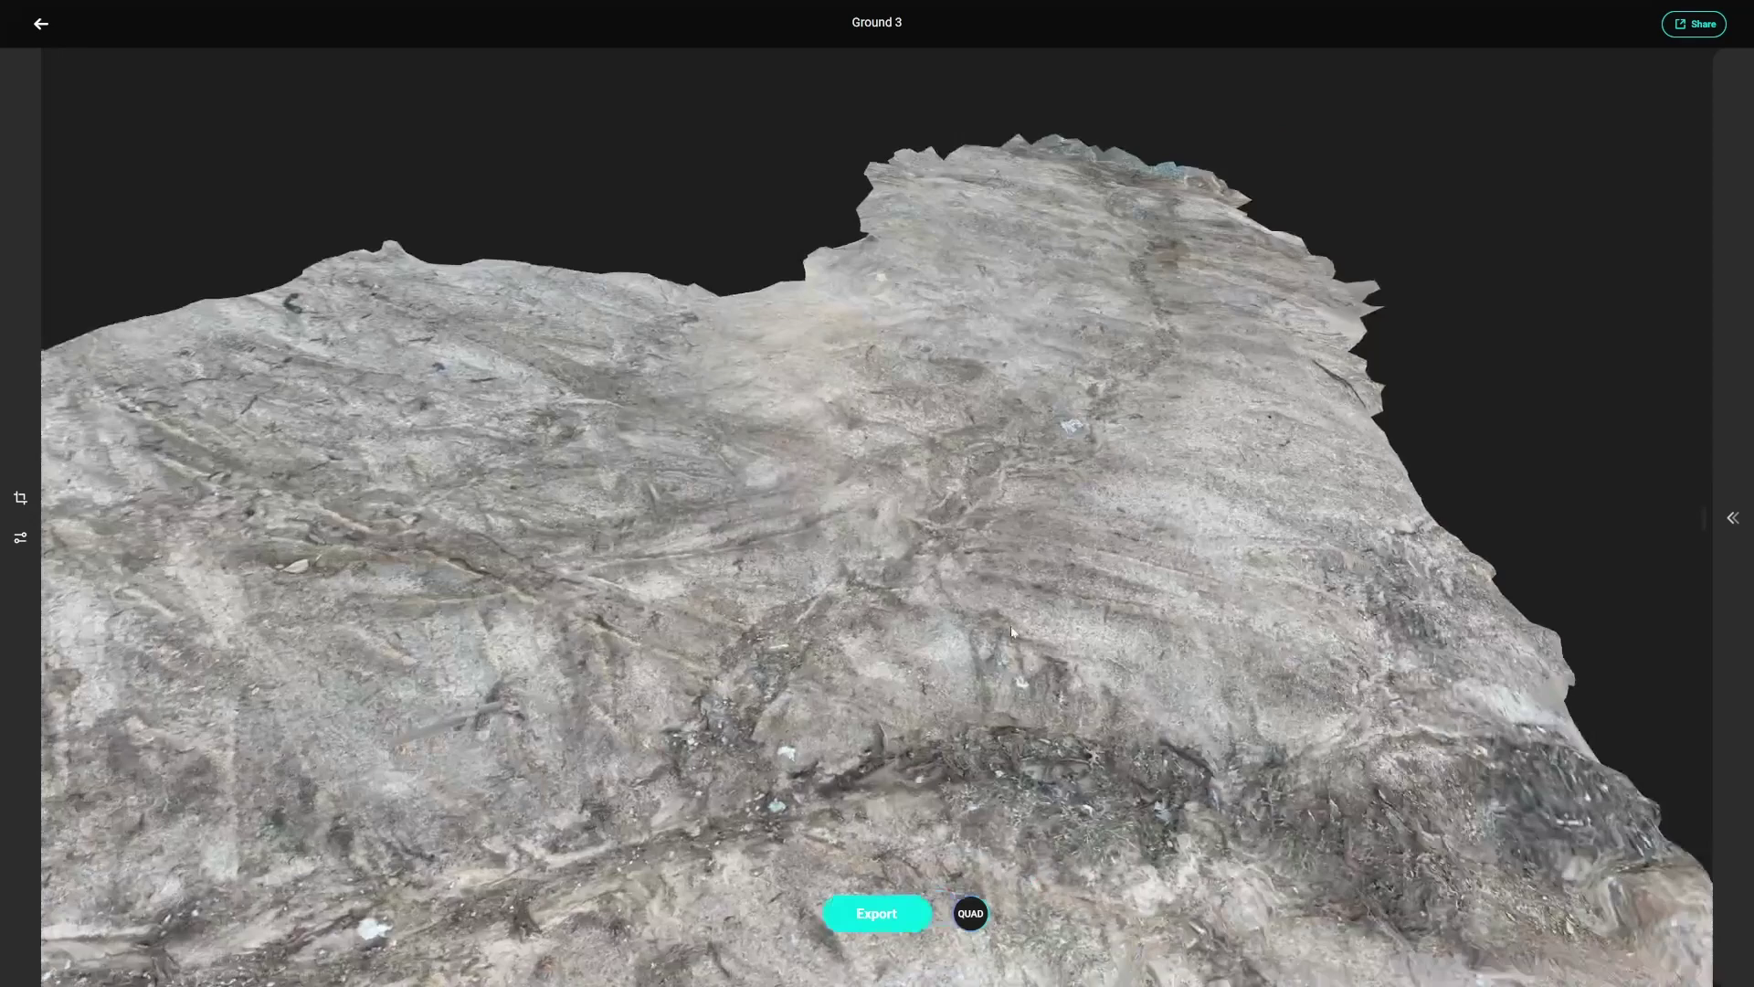
left_click_drag(1012, 630, 850, 475)
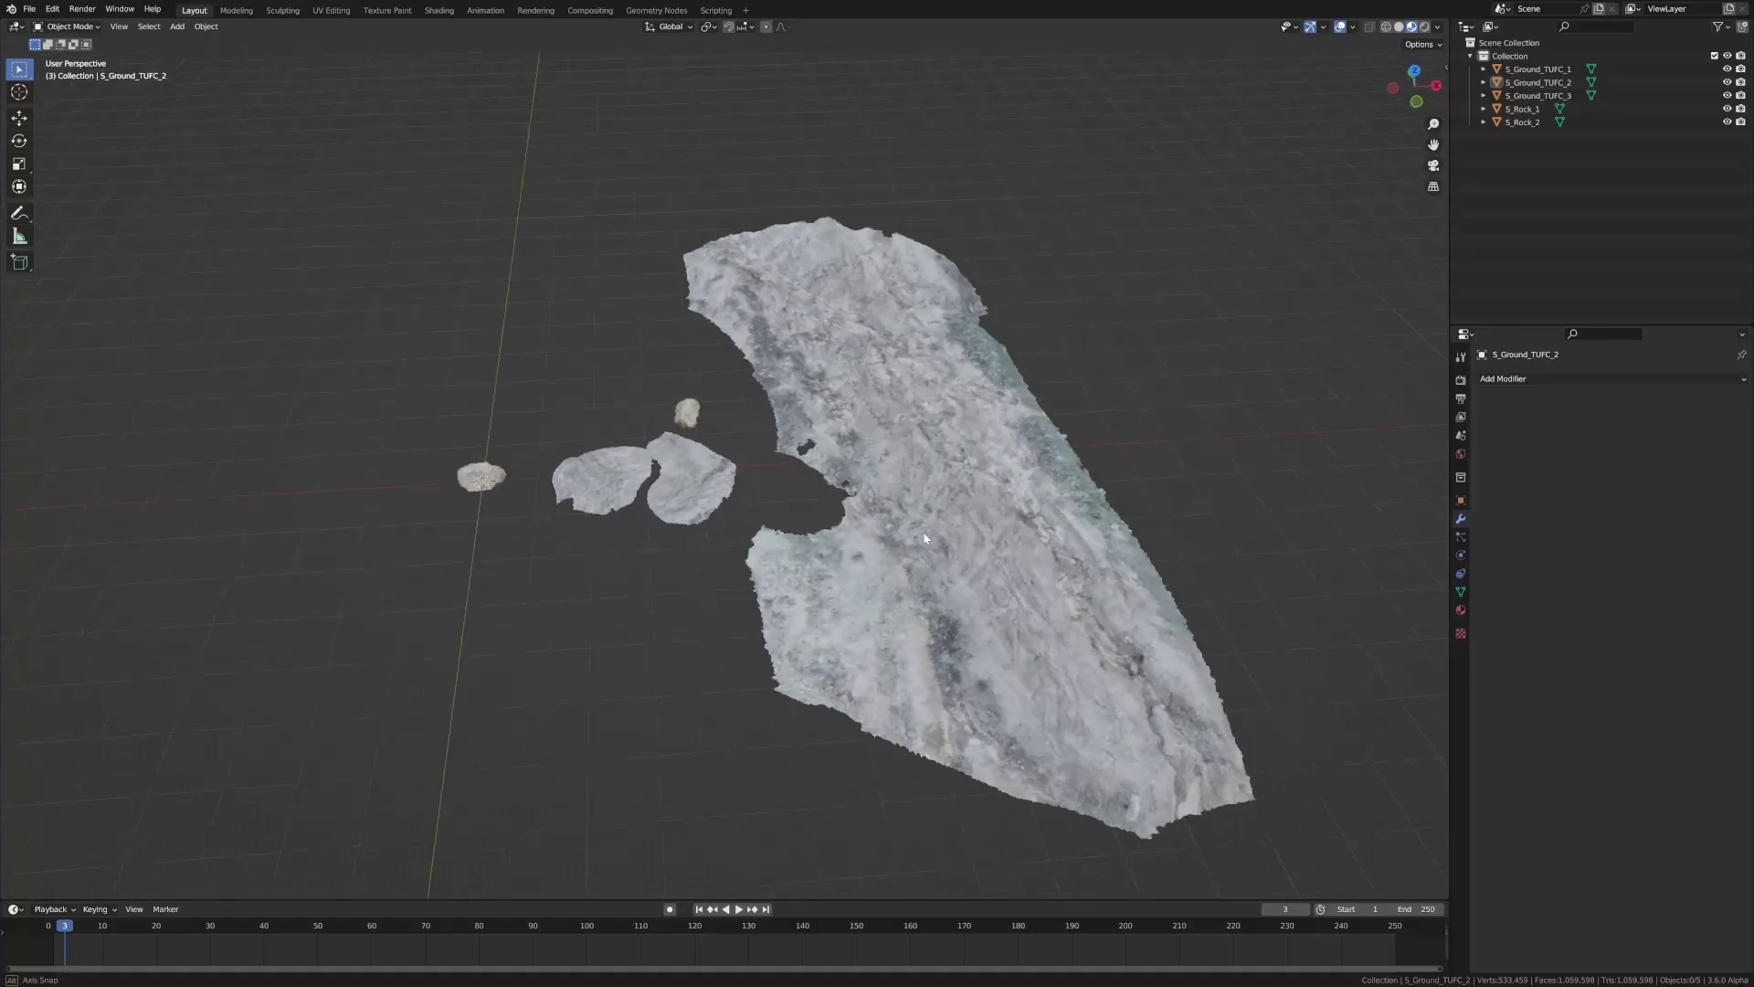
Import the ground scan's model file as a Wavefront OBJ and place it in the scene
scroll(885, 511, "up", 5)
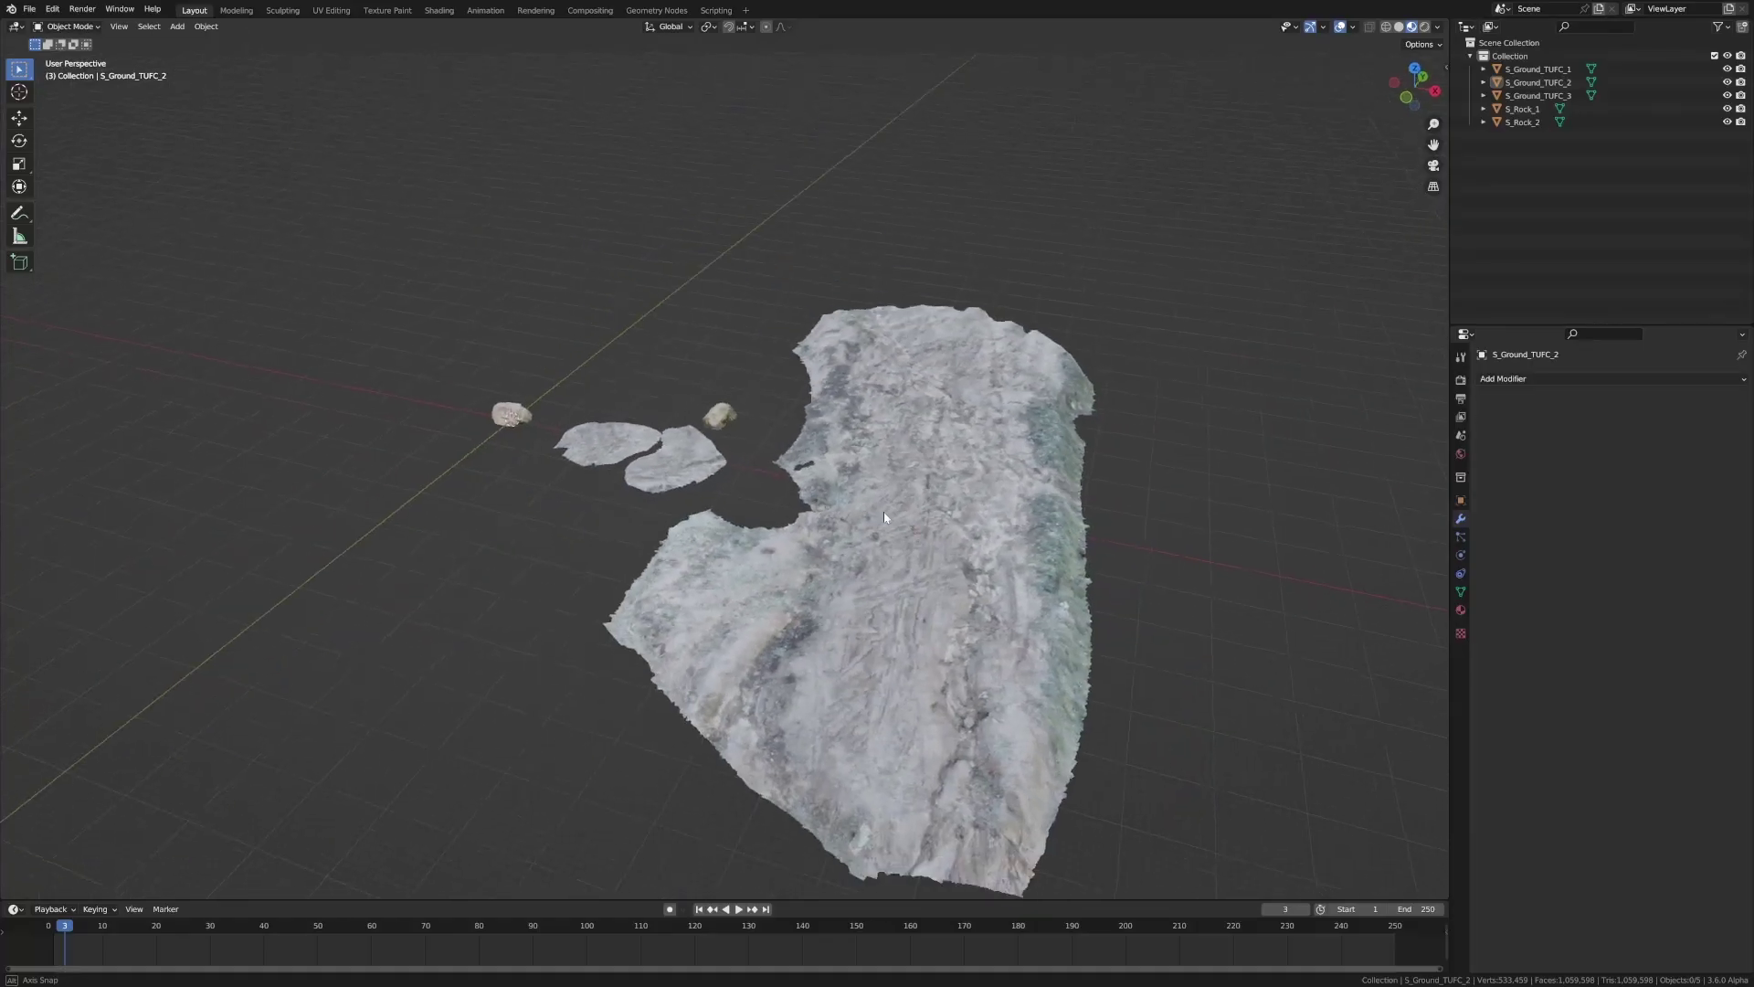
middle_click_drag(1045, 629, 829, 620)
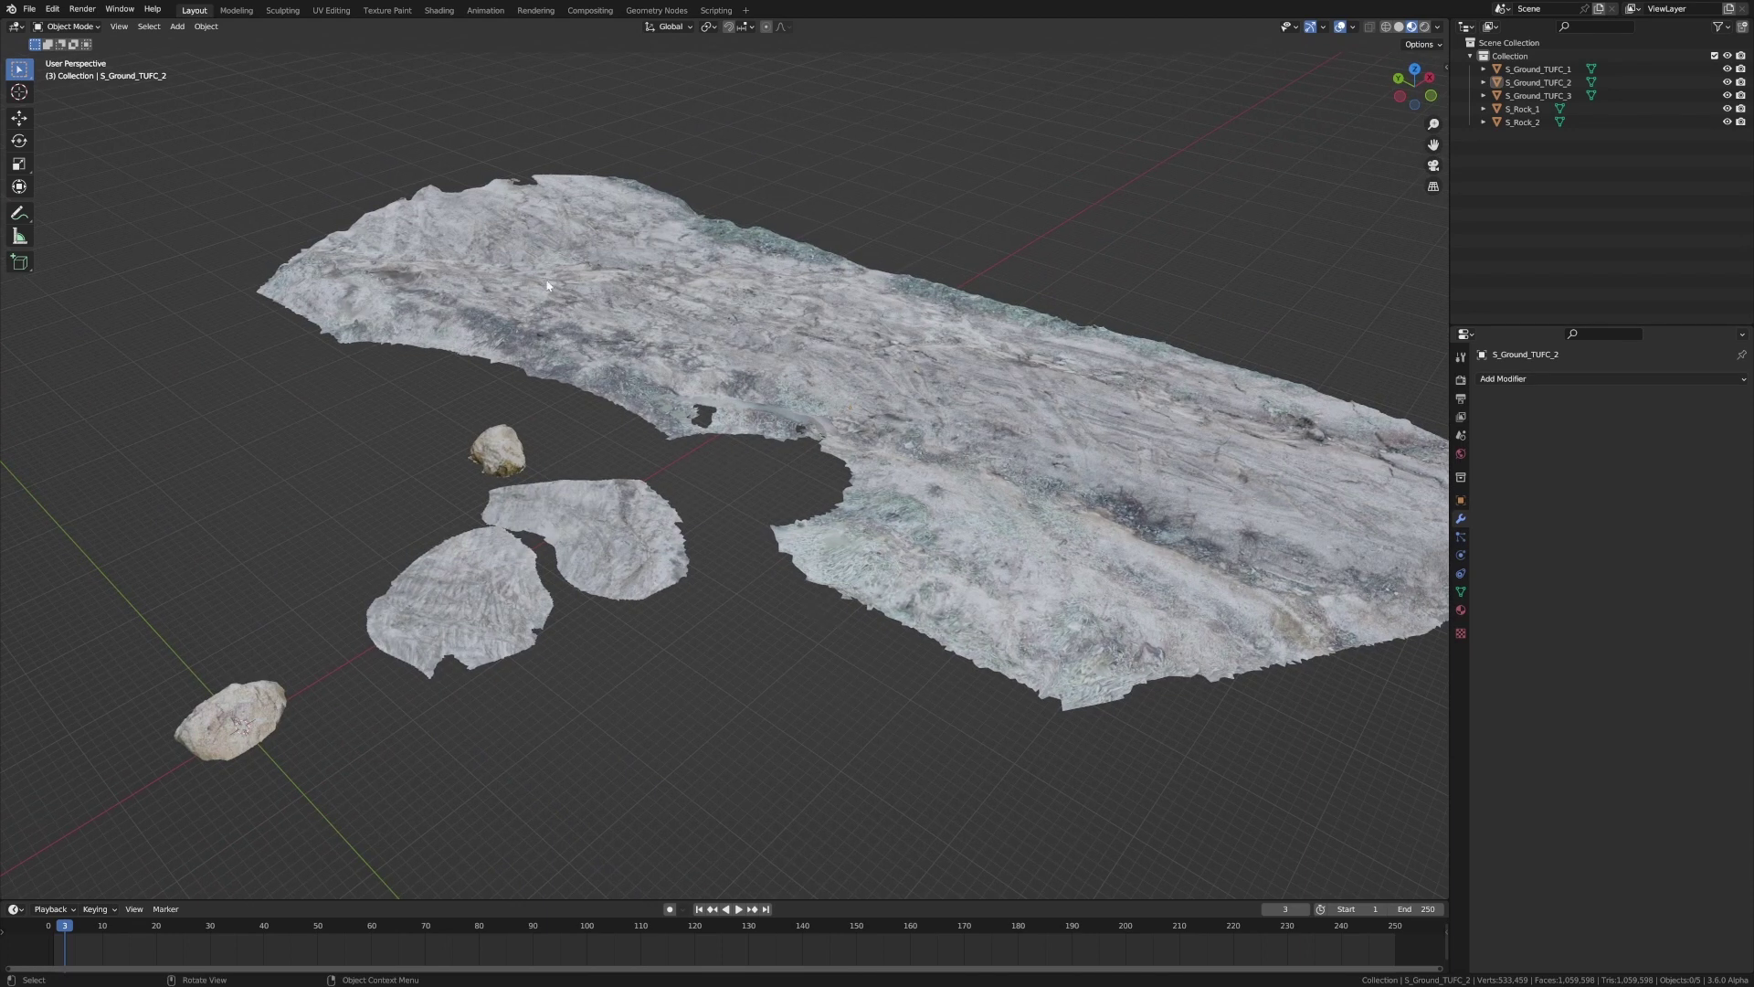
left_click(30, 8)
mouse_move(82, 188)
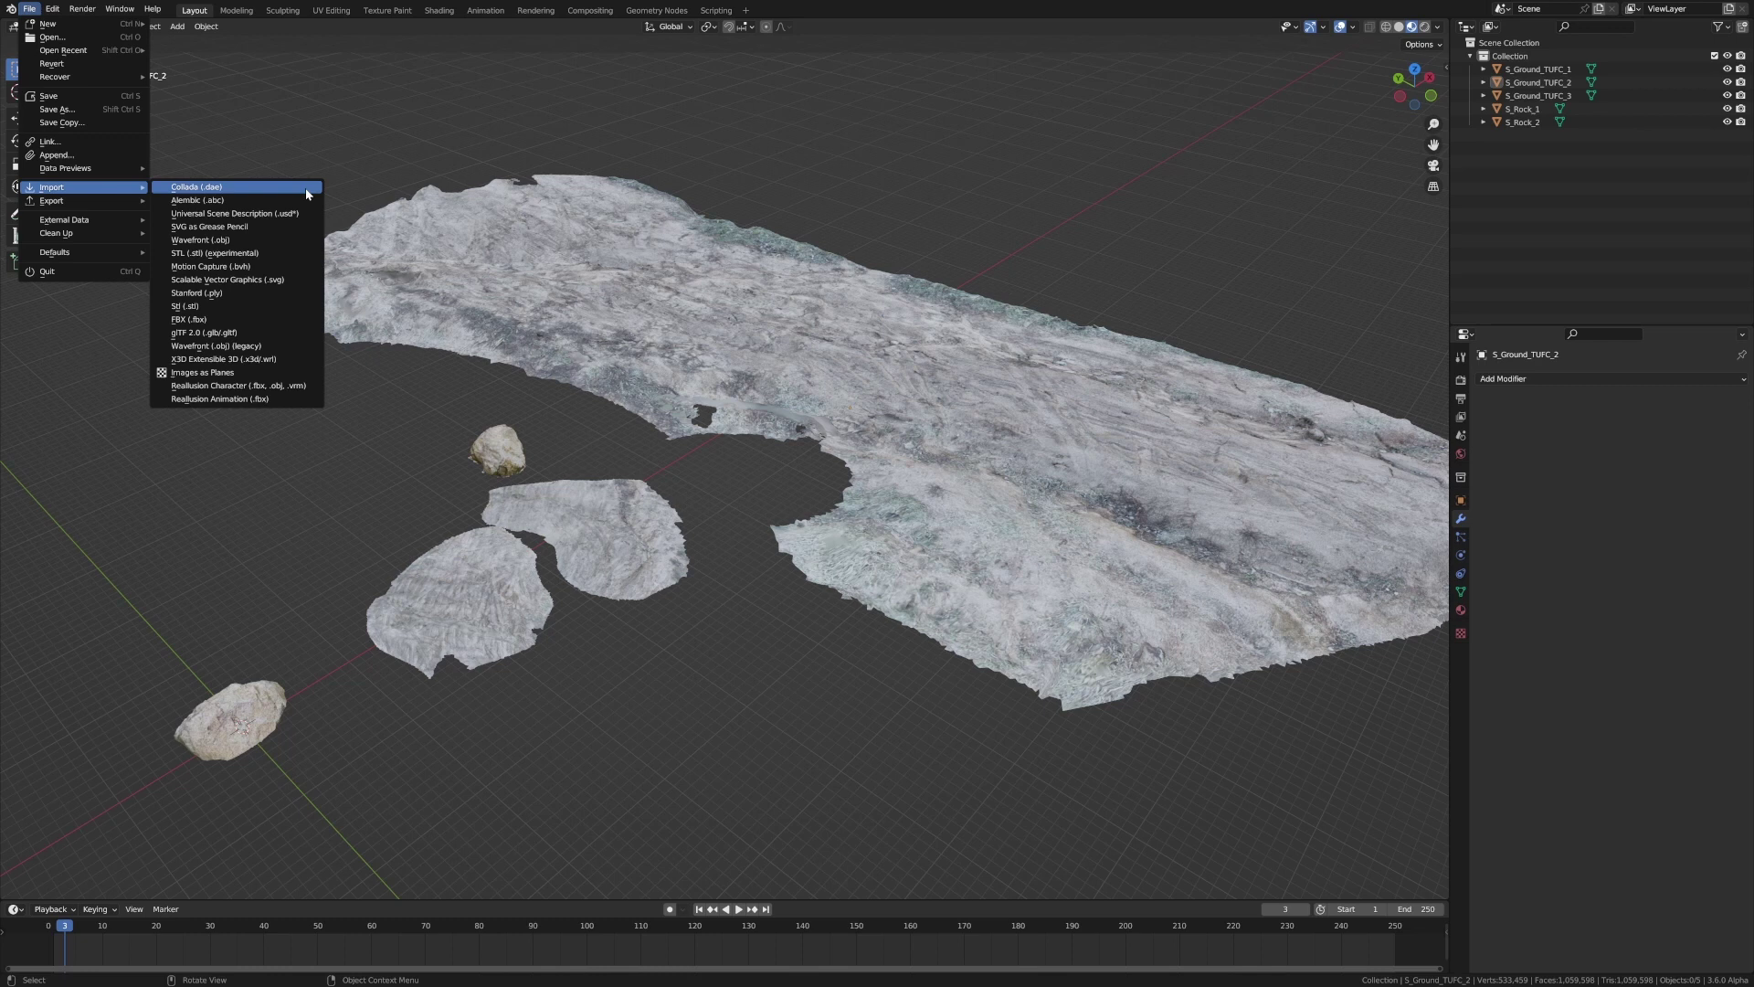
left_click(259, 241)
double_click(709, 360)
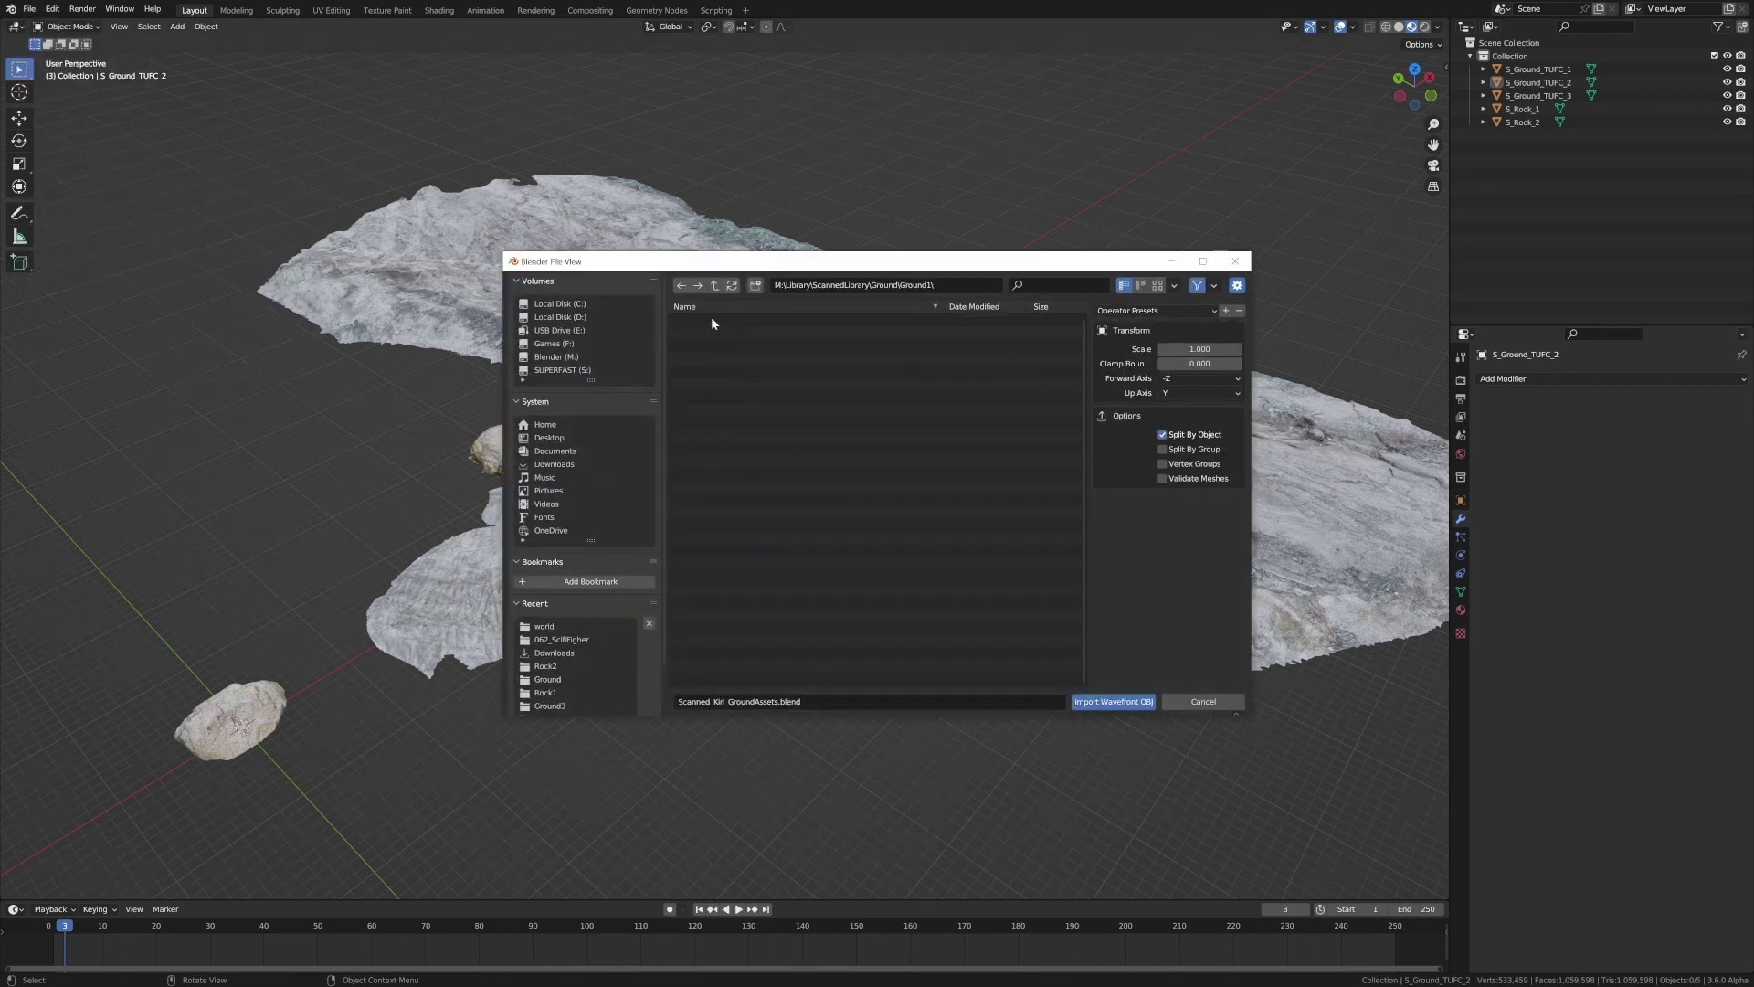
double_click(711, 318)
scroll(823, 548, "down", 3)
key("g")
left_click(912, 669)
Show the scan as wireframe and give 3DModel a Decimate modifier with Ratio 0.1
scroll(912, 669, "up", 10)
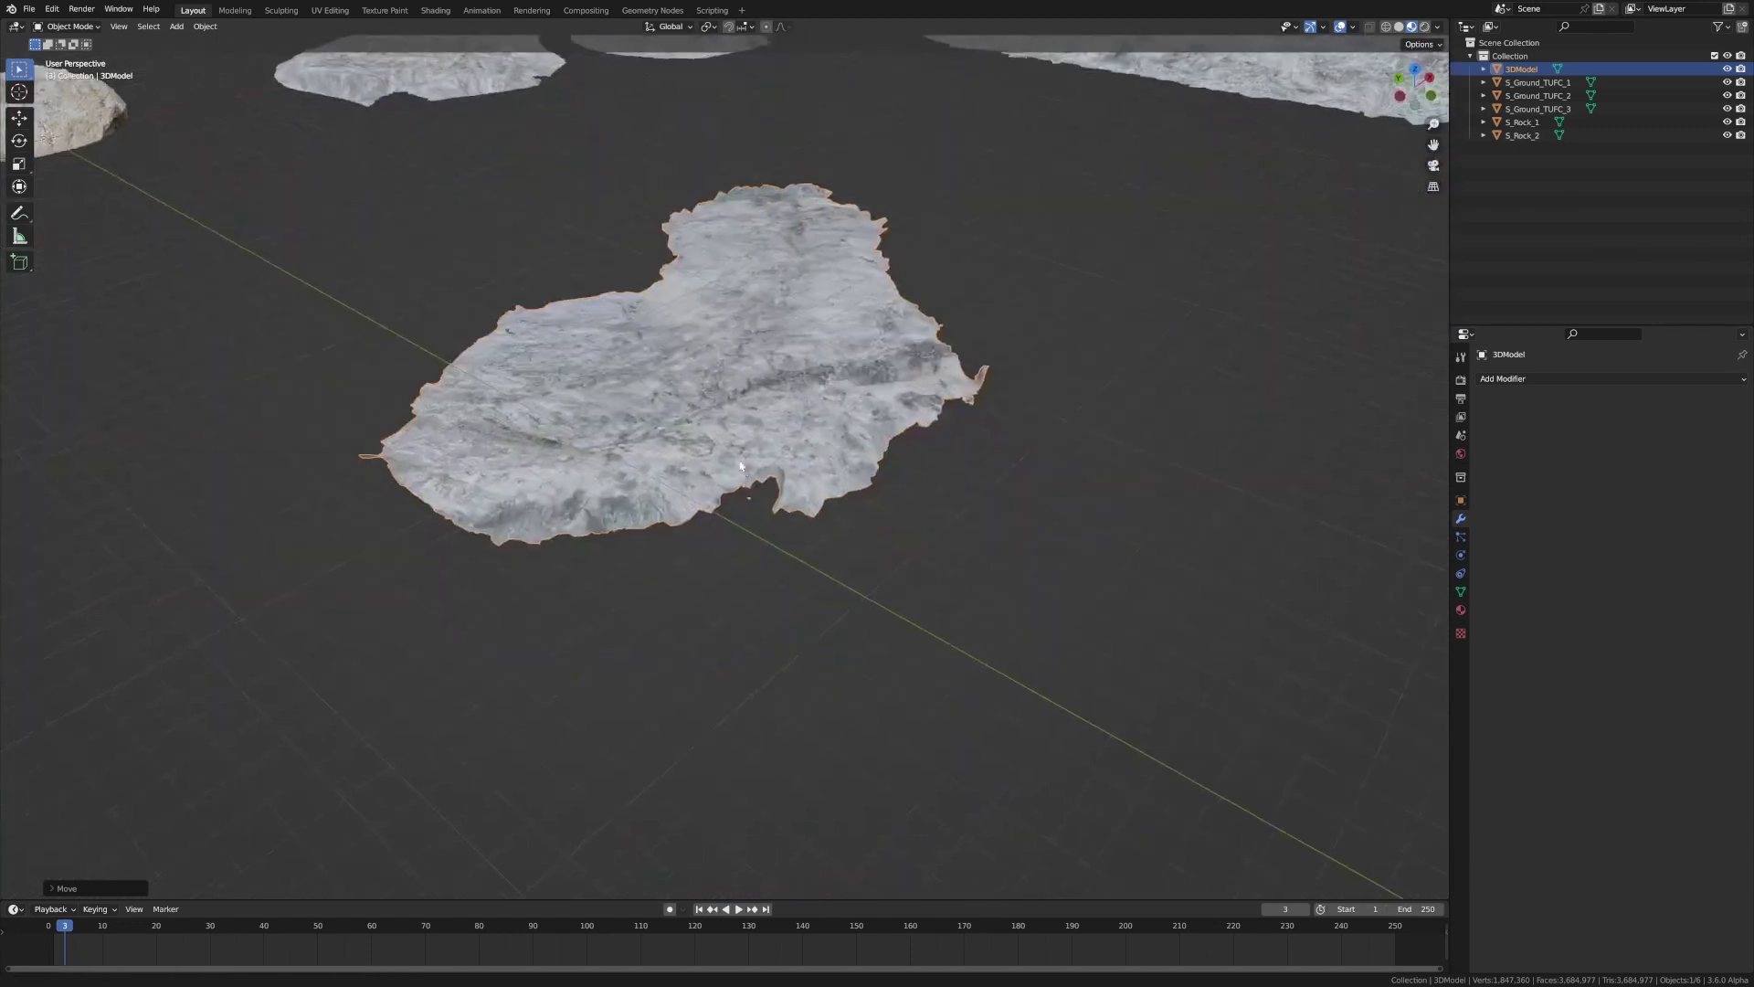
scroll(822, 498, "down", 2)
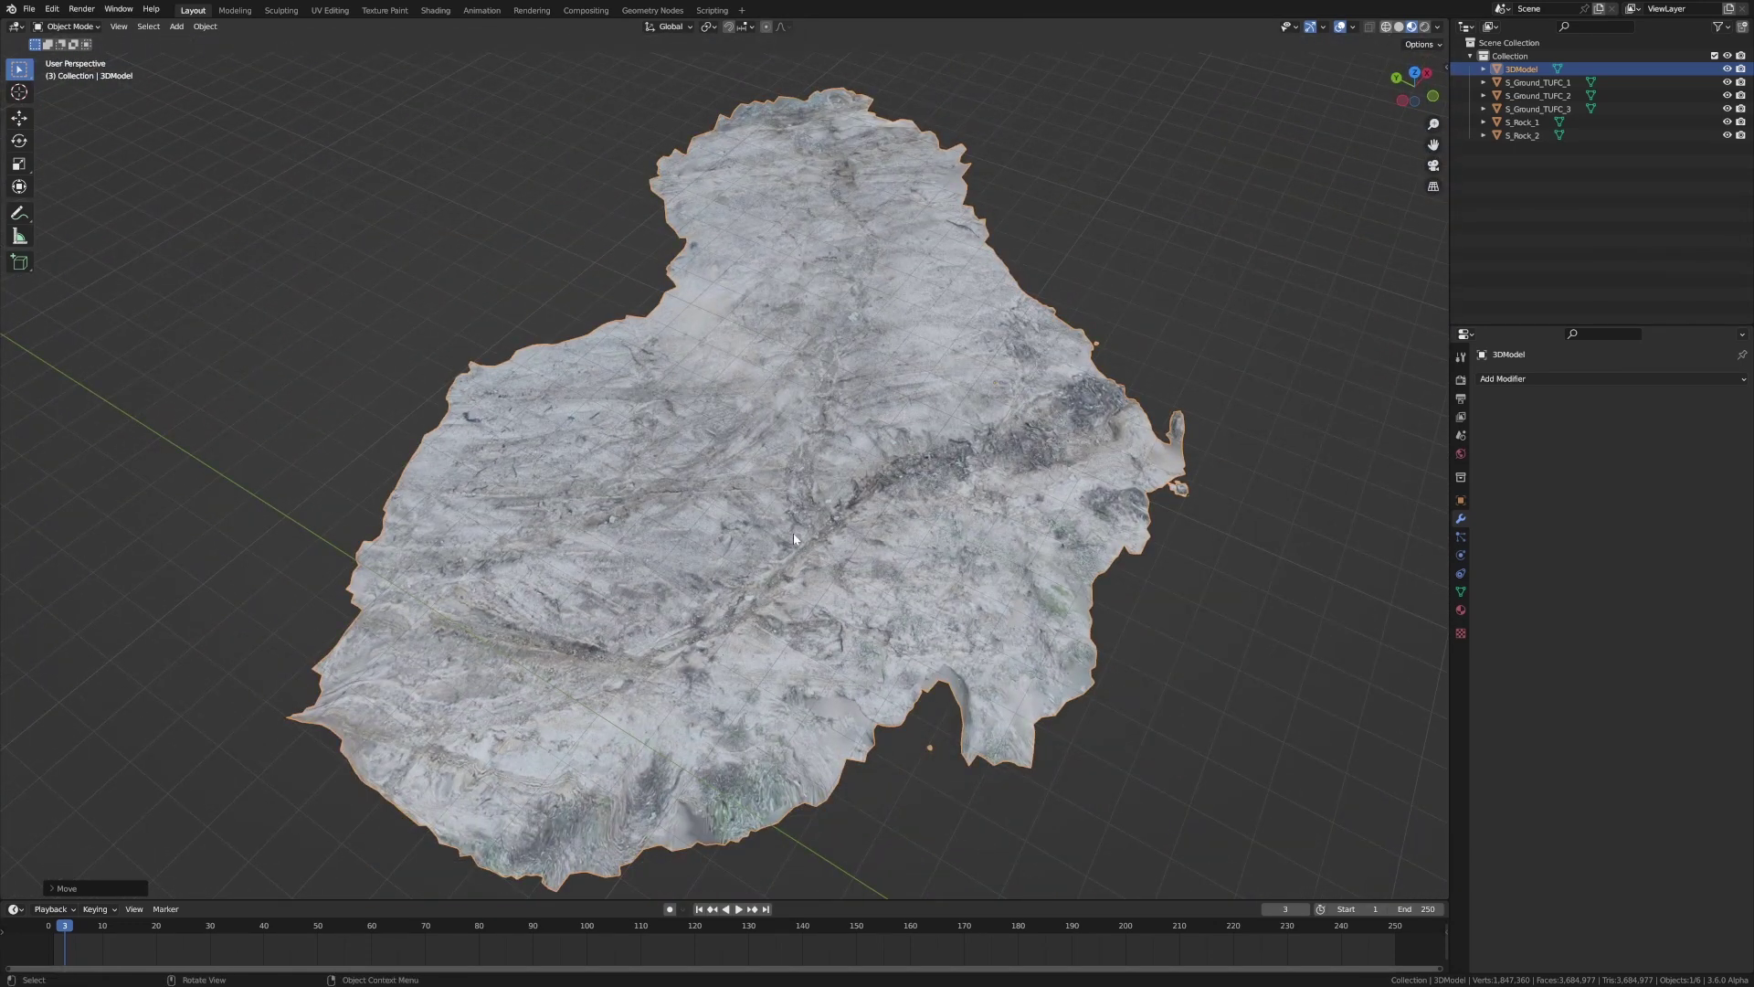
key("shift+z")
middle_click_drag(793, 538, 783, 534)
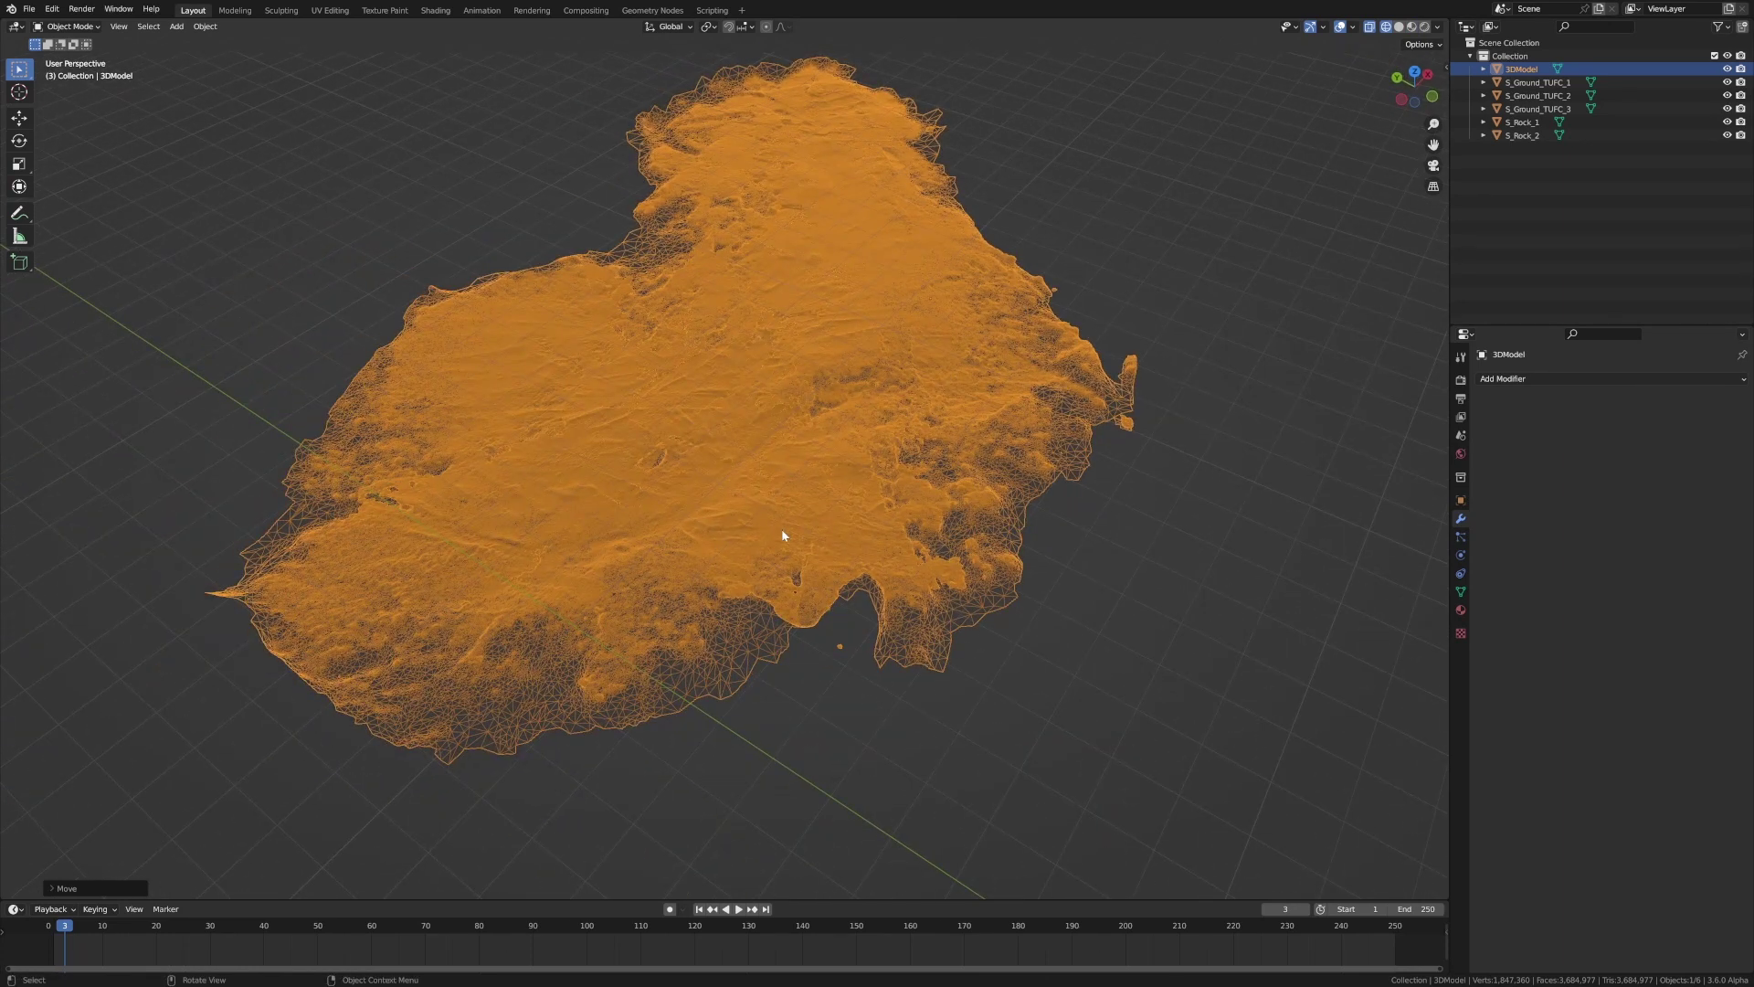
left_click(1519, 380)
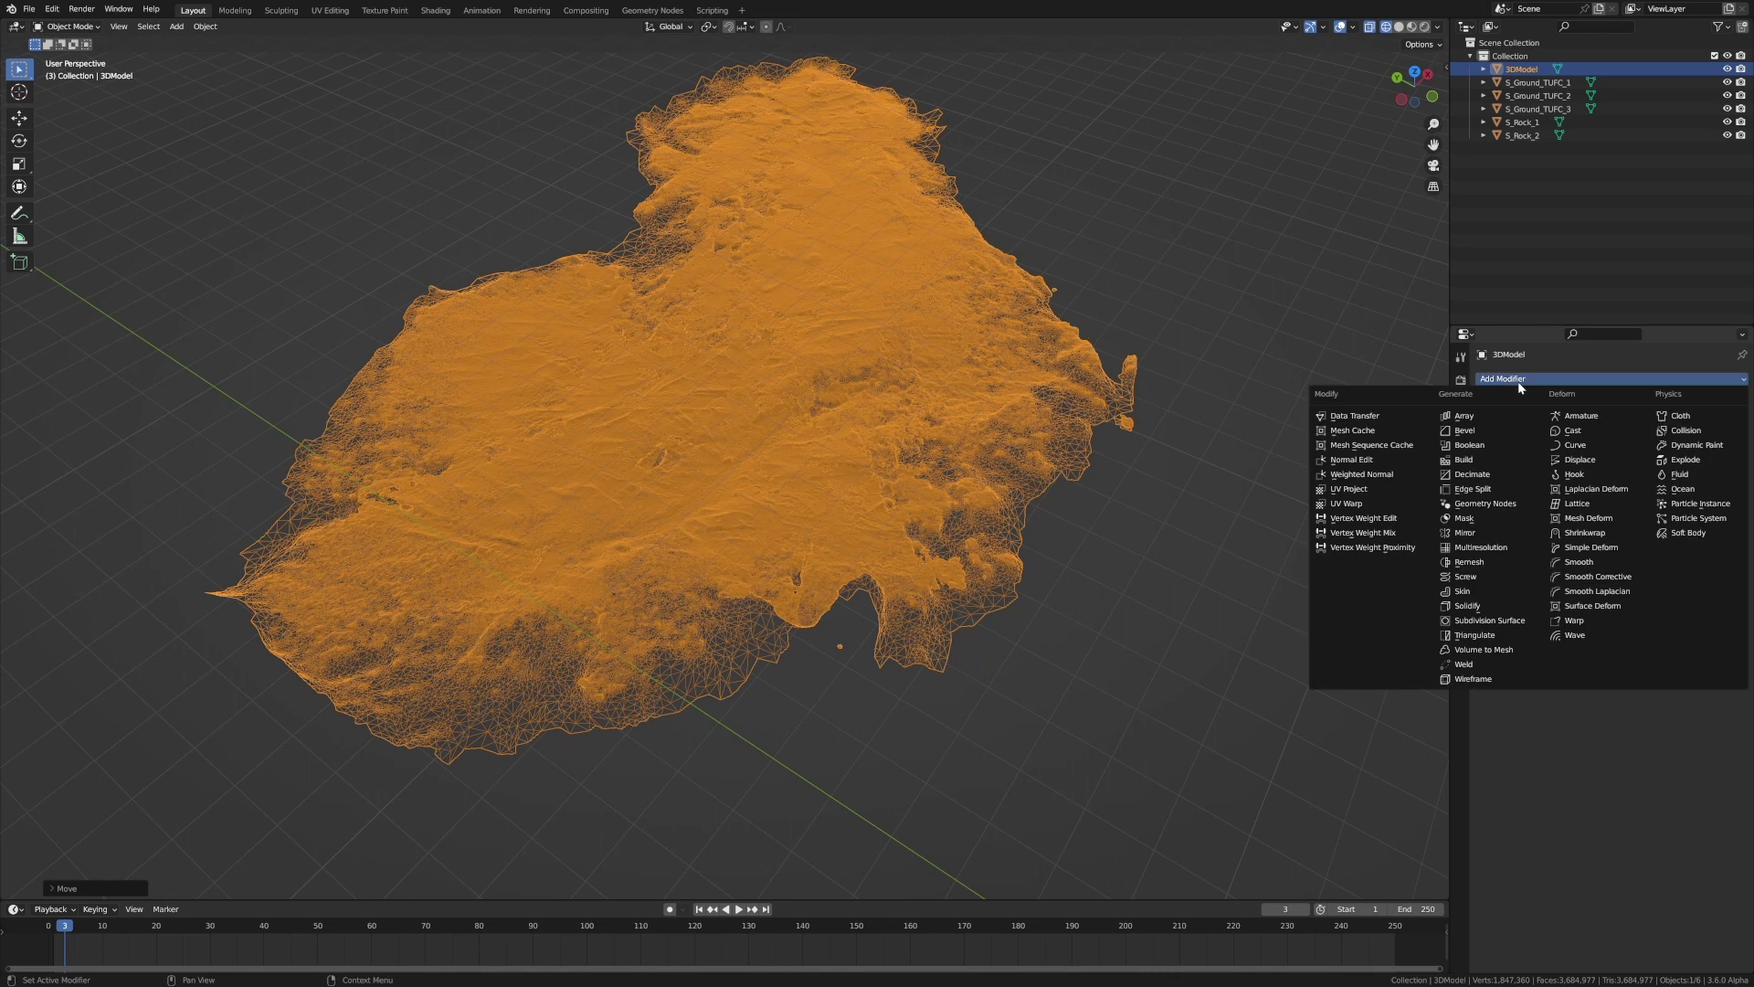
left_click(1500, 477)
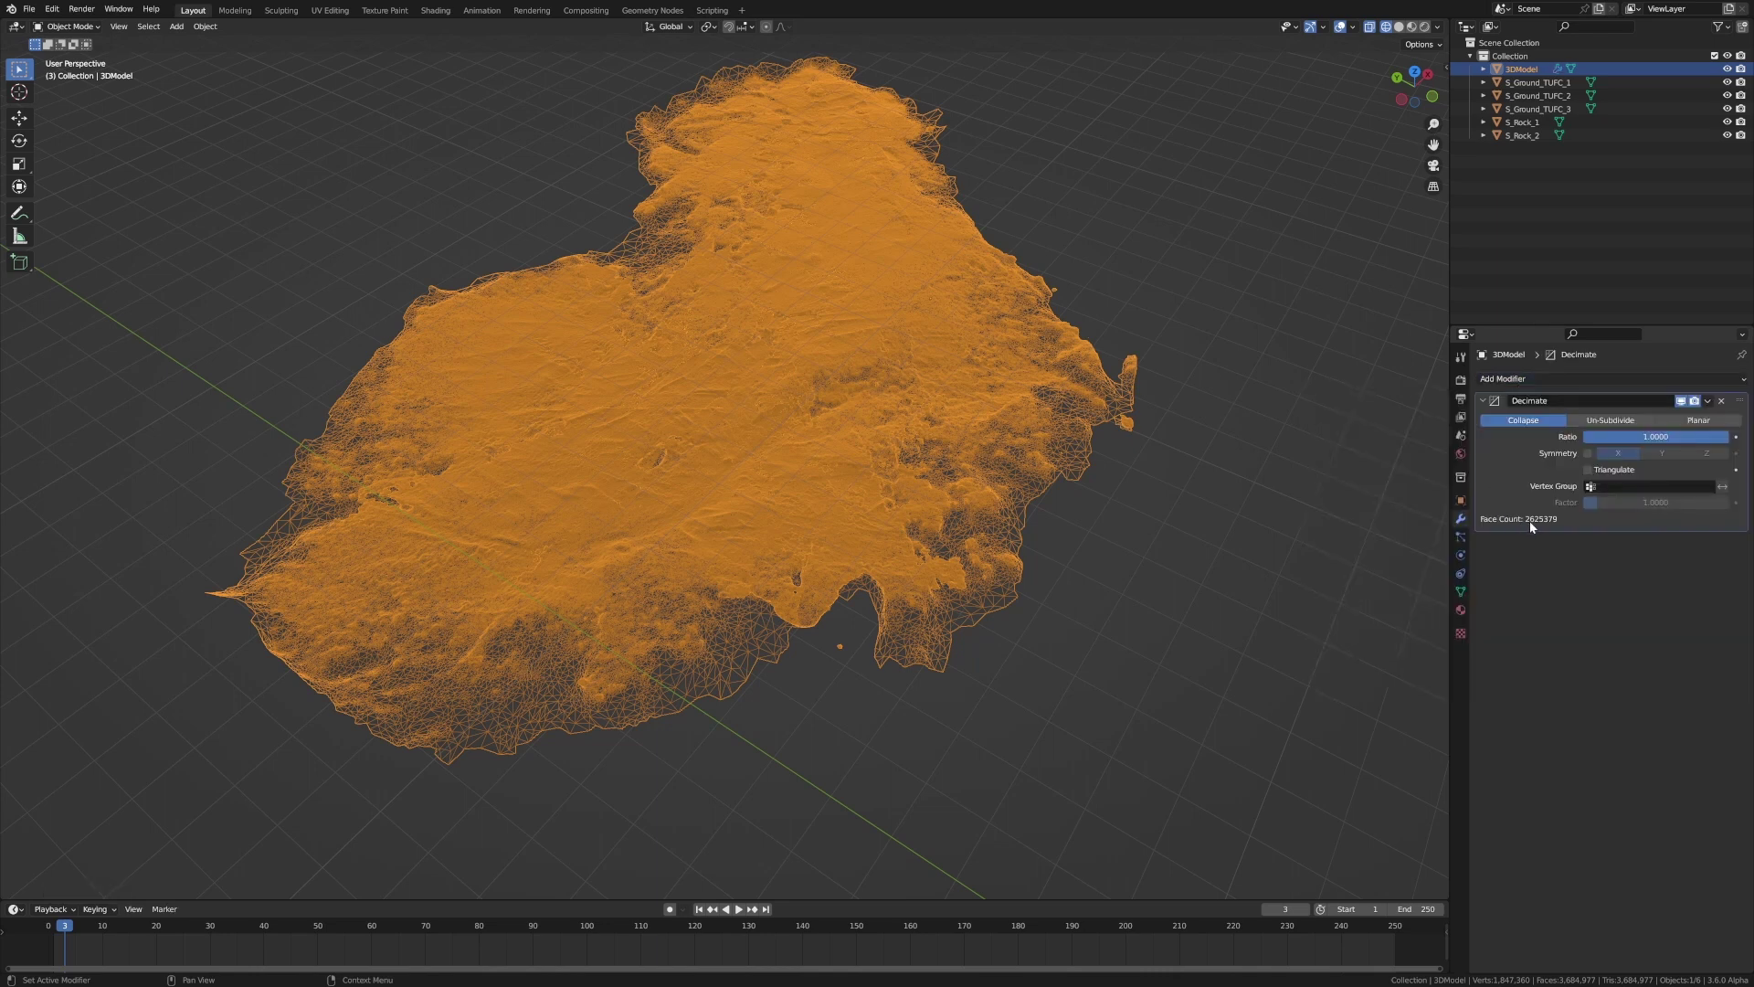
left_click(1656, 437)
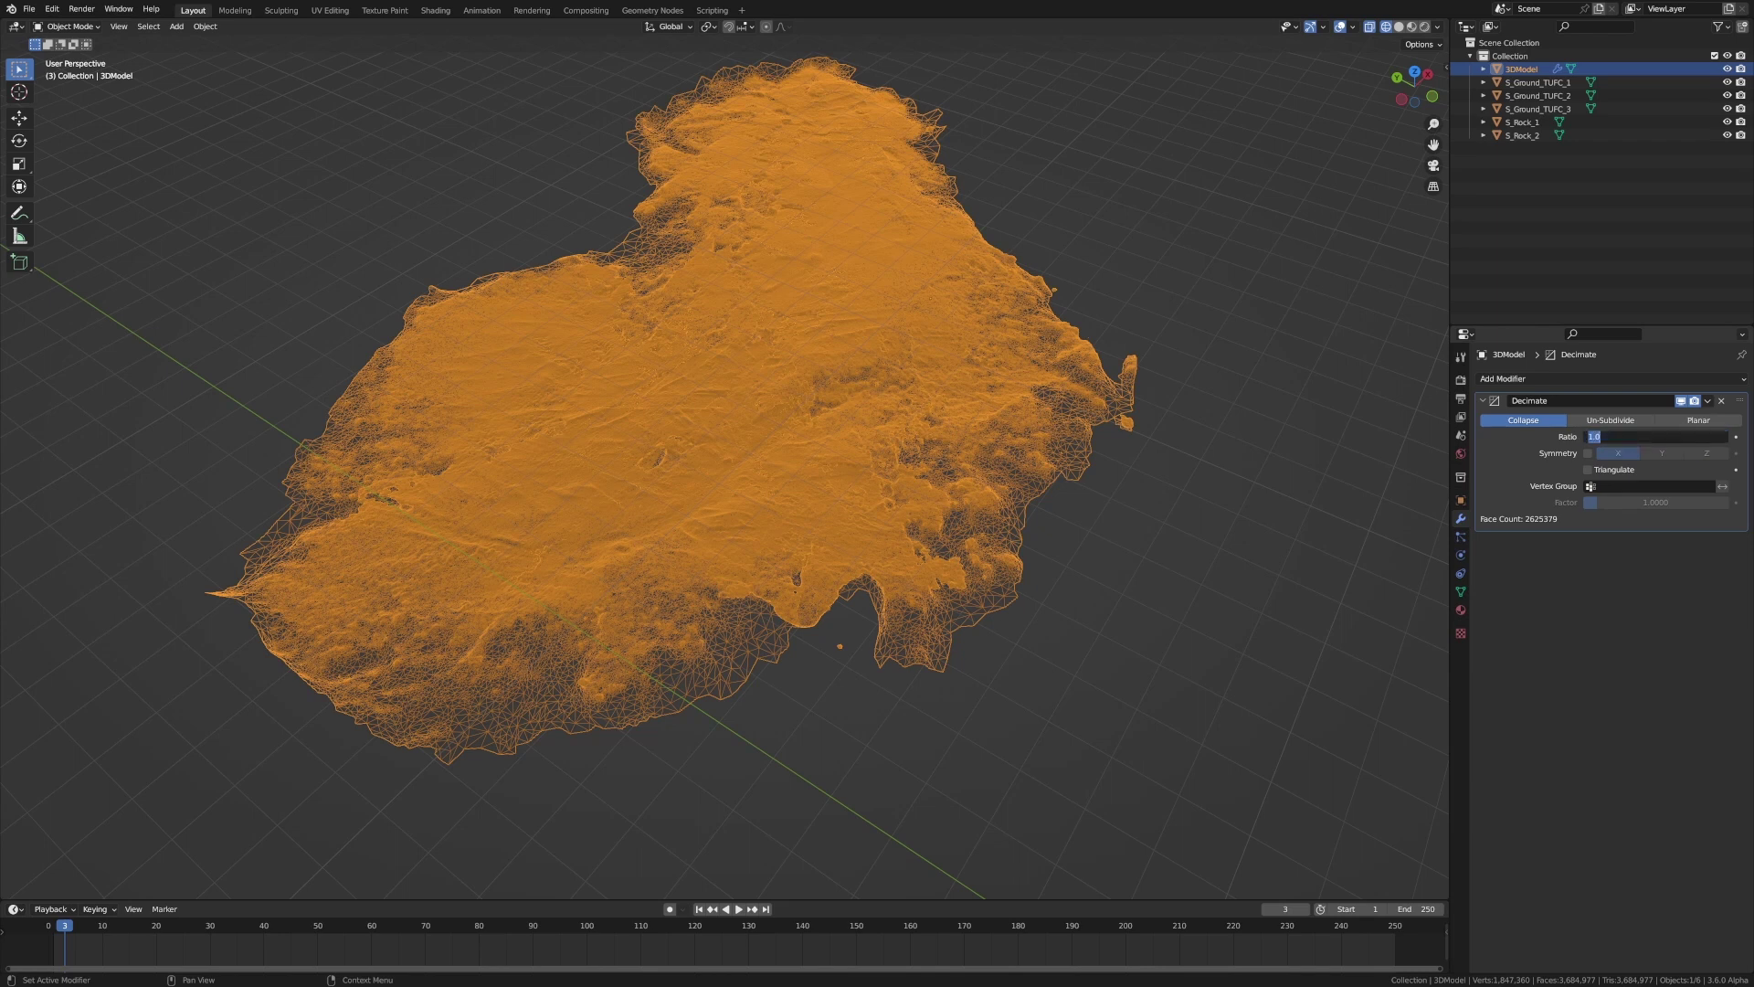
type(".1")
key("Return")
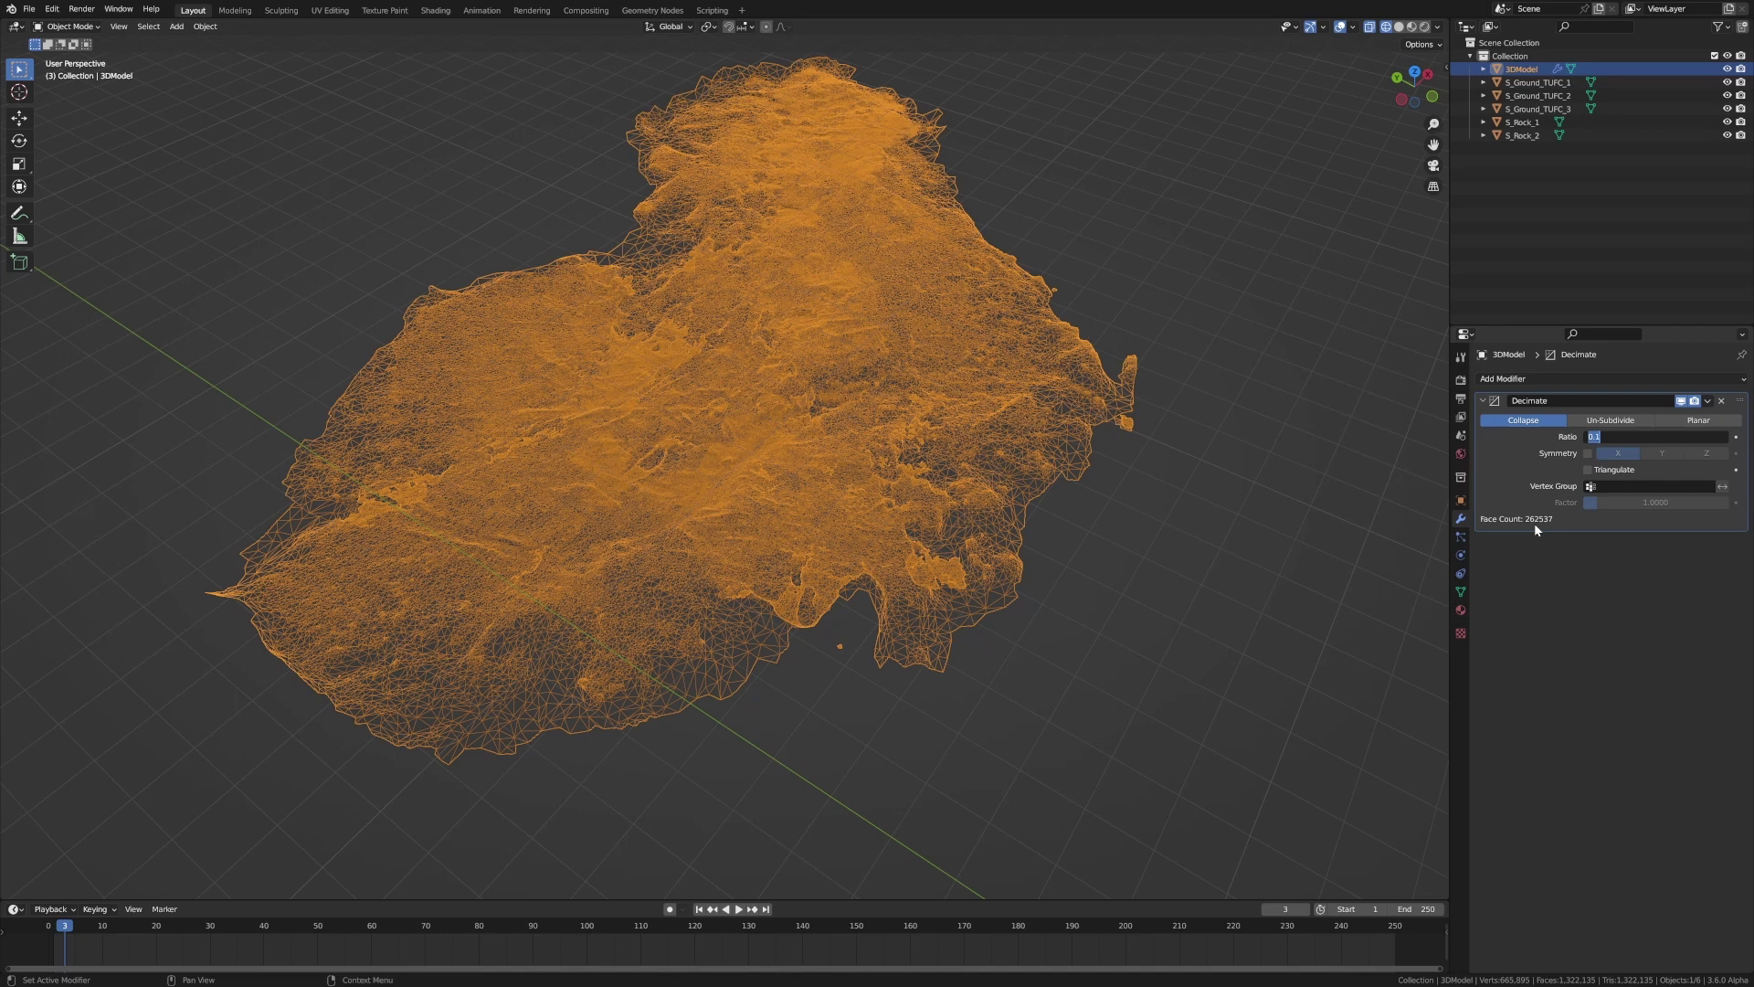
key("Return")
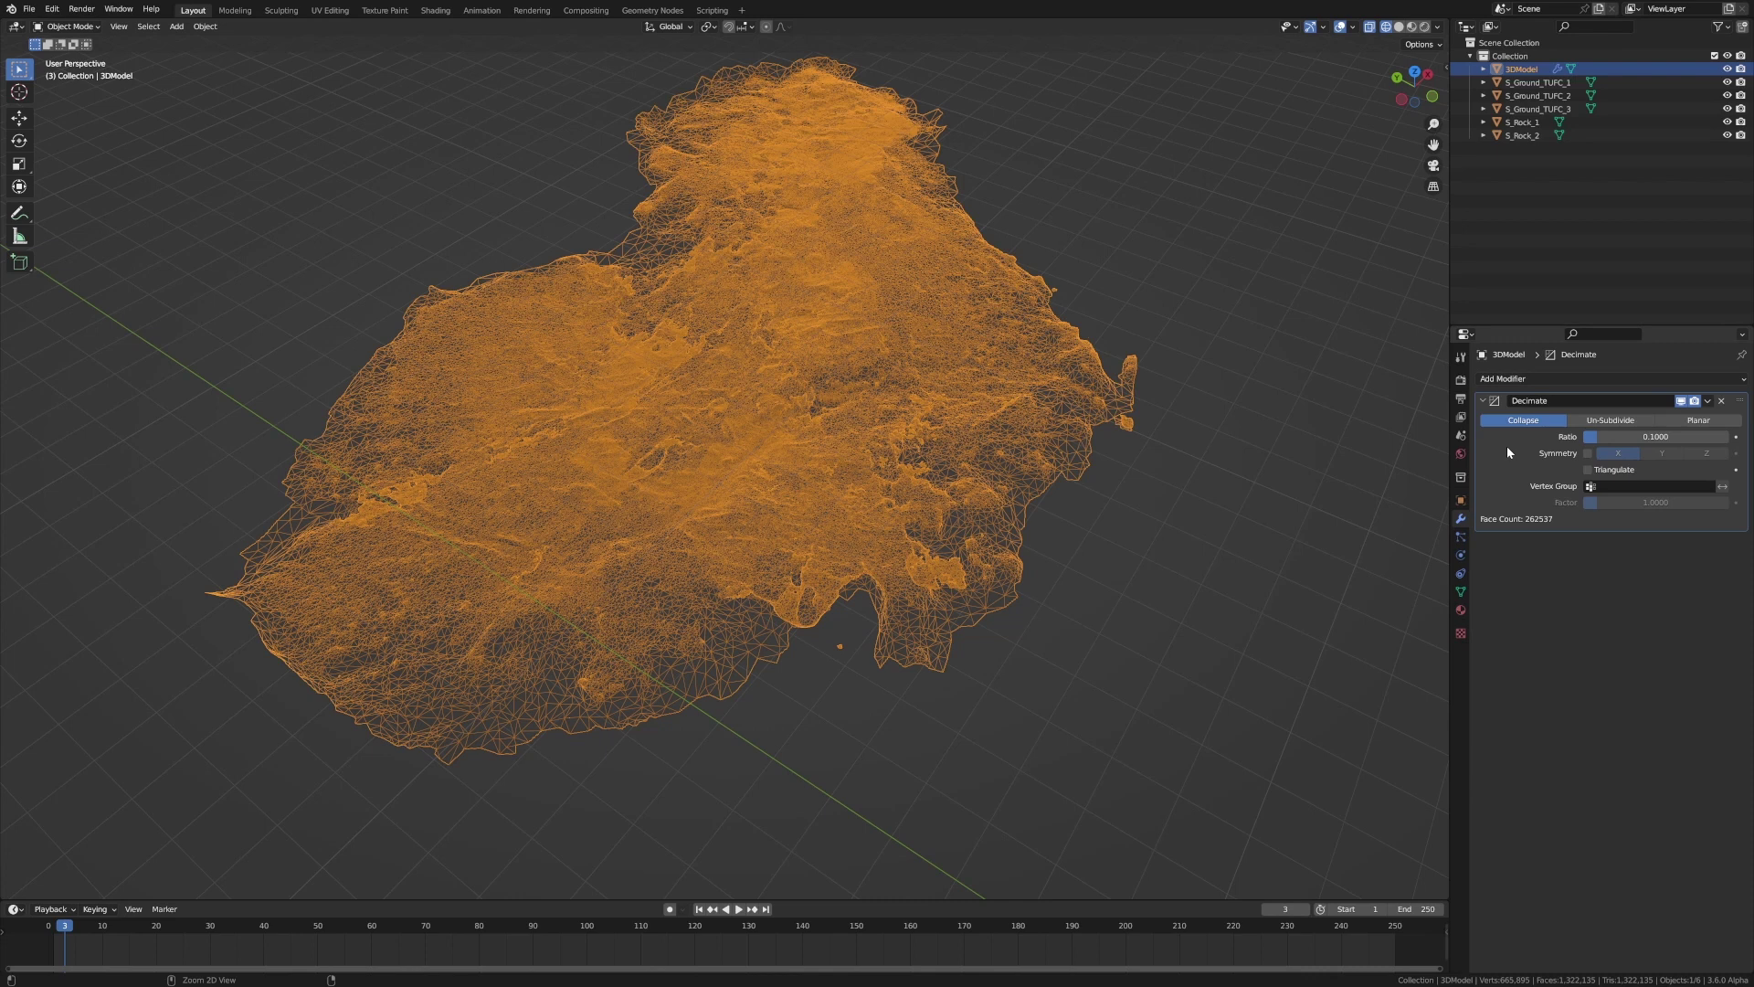
Apply the decimation, then enter Edit Mode in top view of the mesh
key("ctrl+a")
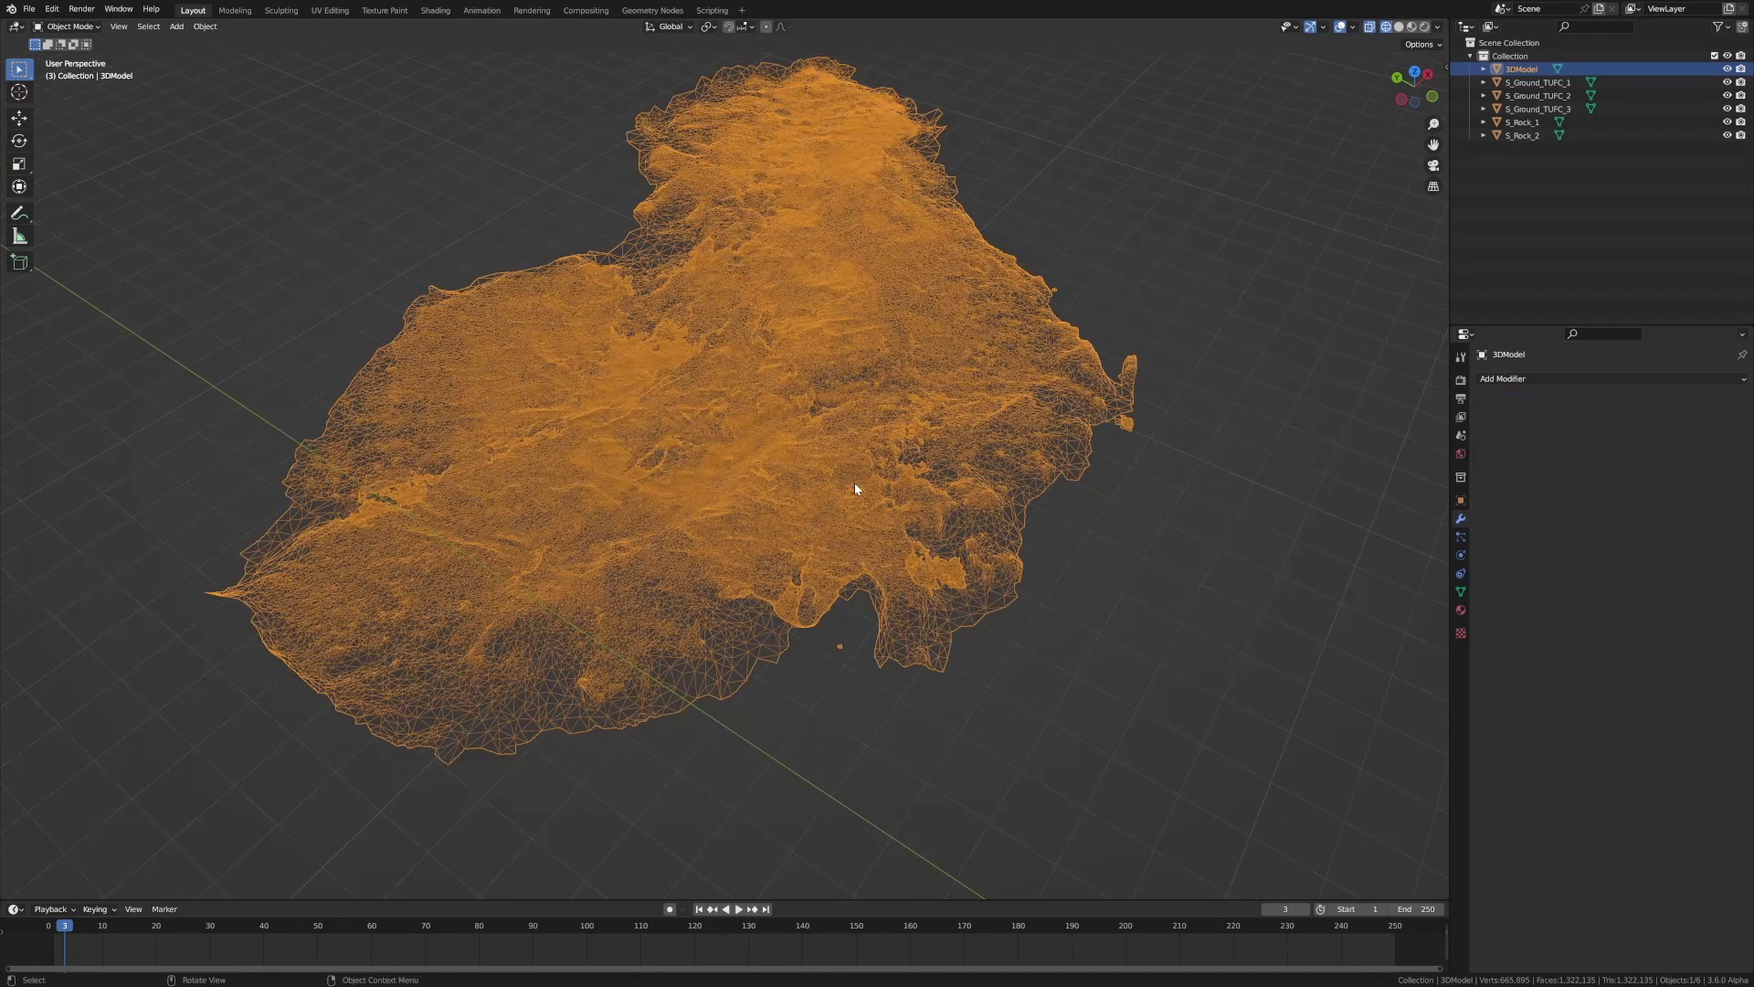
key("Tab")
key("KP_7")
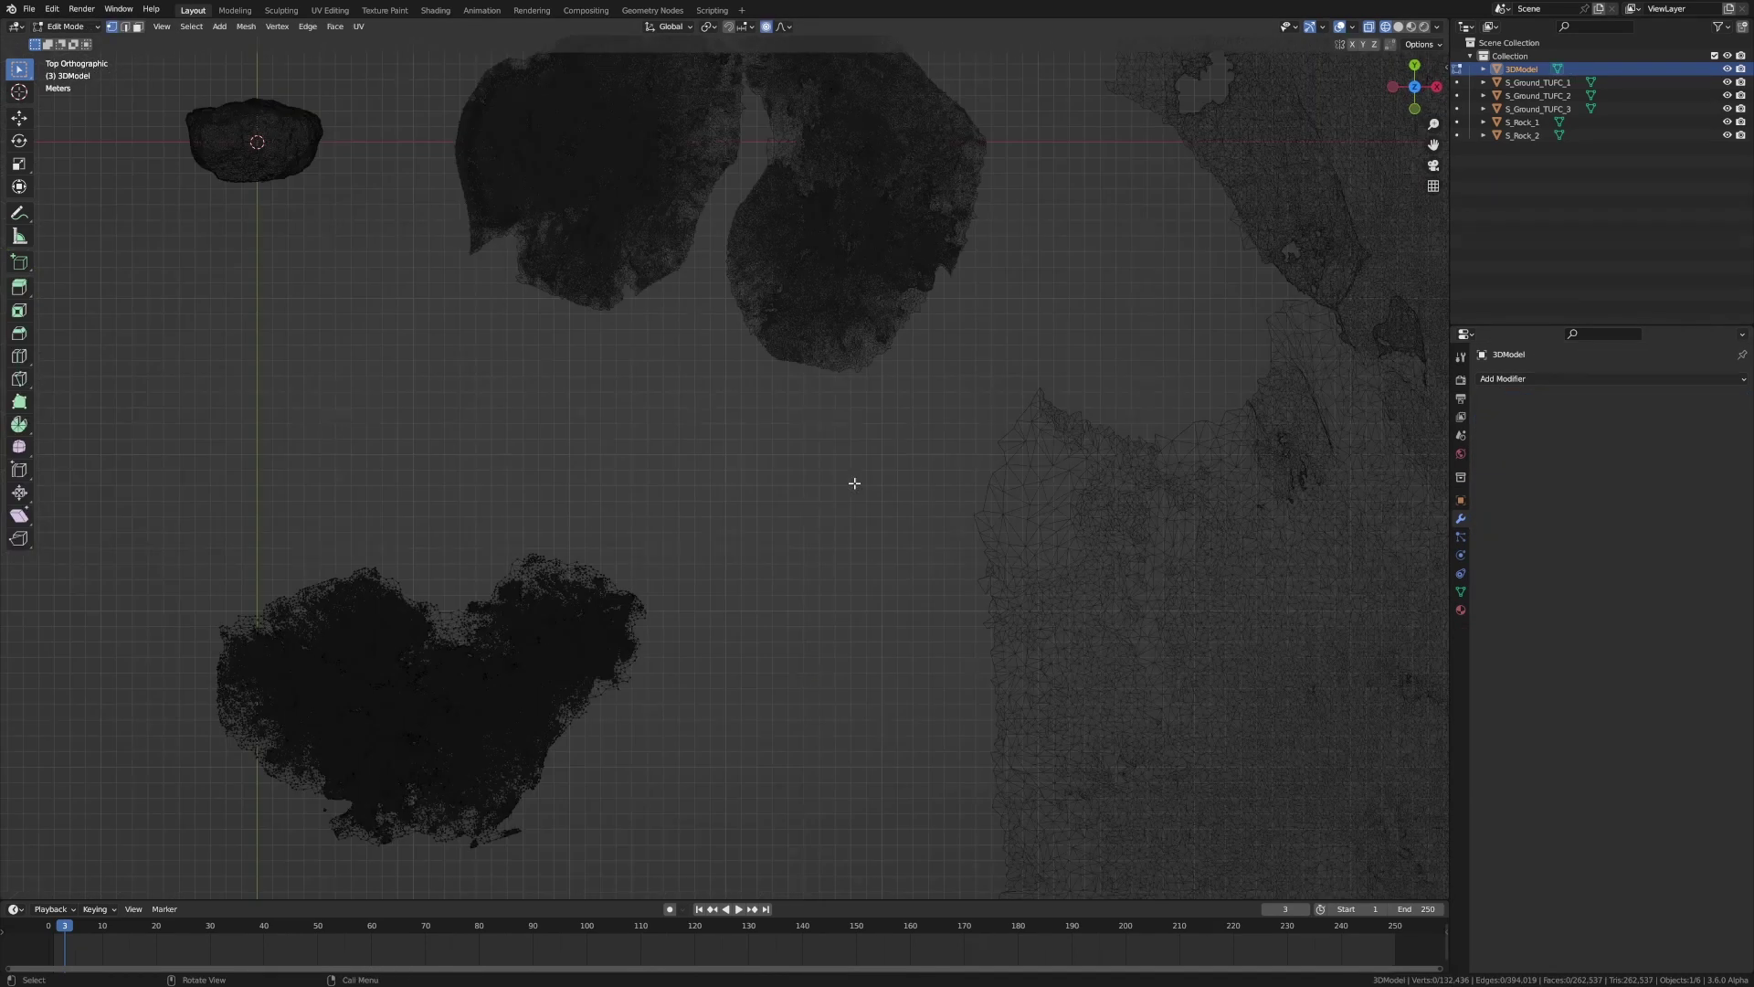
scroll(1137, 282, "up", 3)
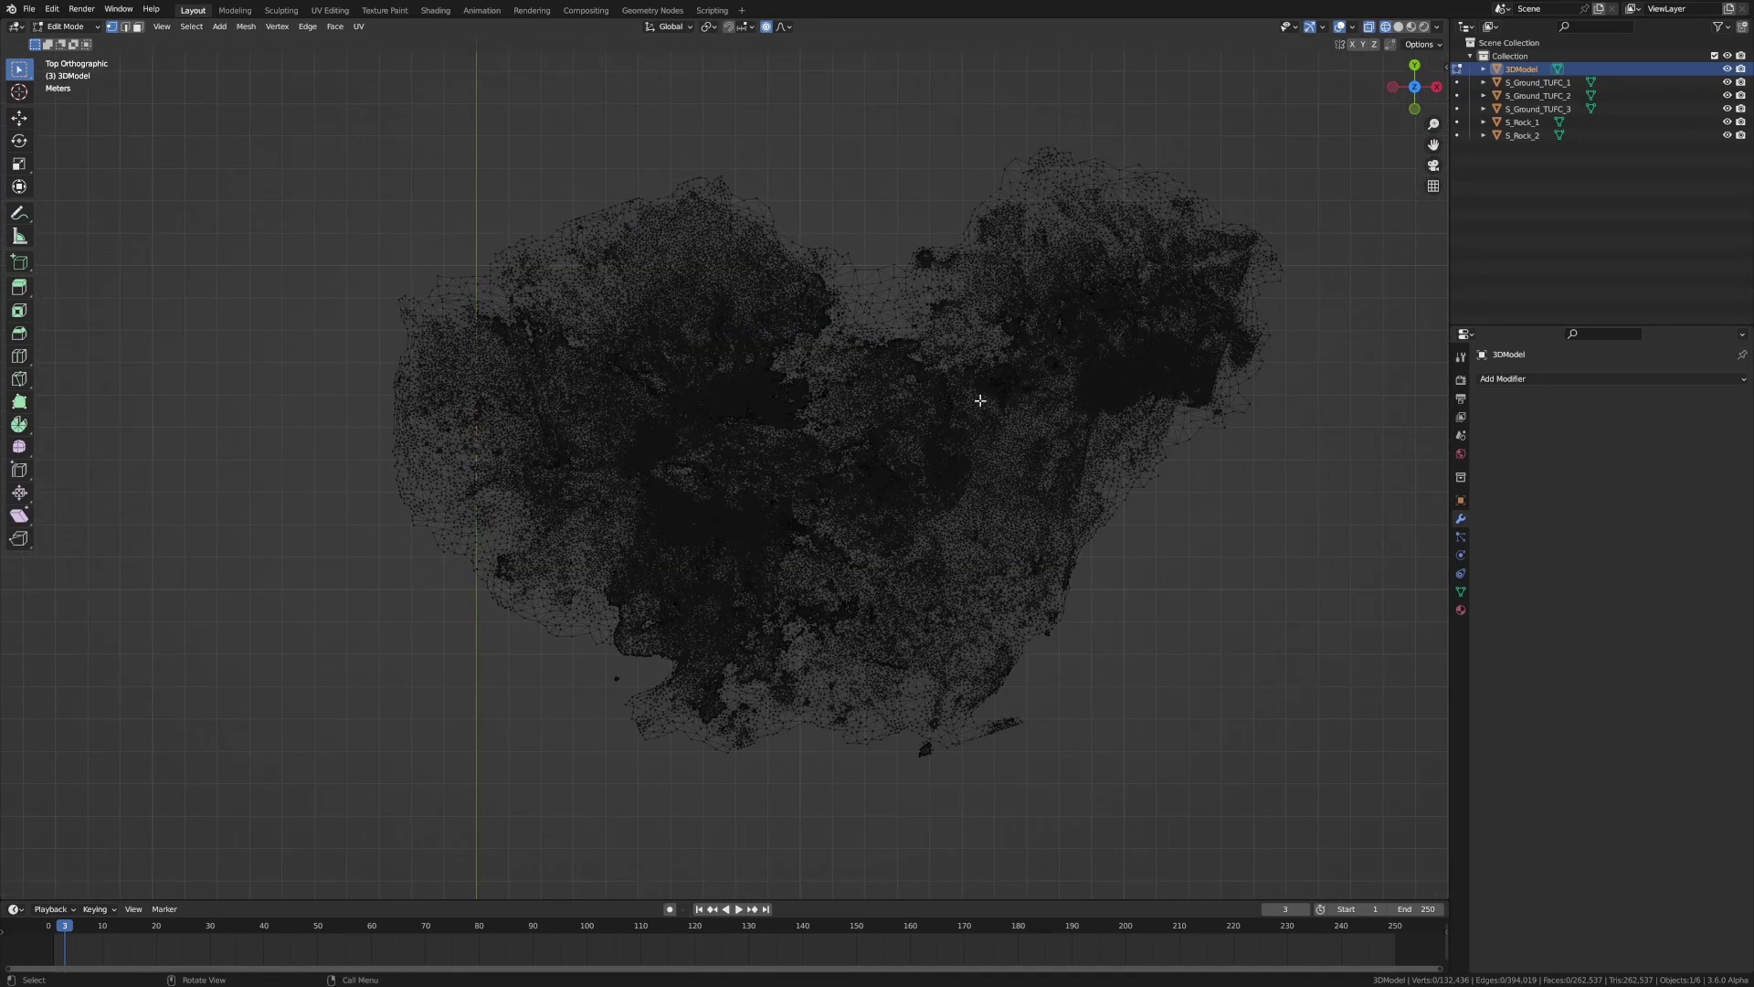
Circle-select the ragged border vertices along the mesh's right, lower and left edges
left_click(991, 600)
key("c")
scroll(1069, 721, "down", 5)
left_click(1136, 666)
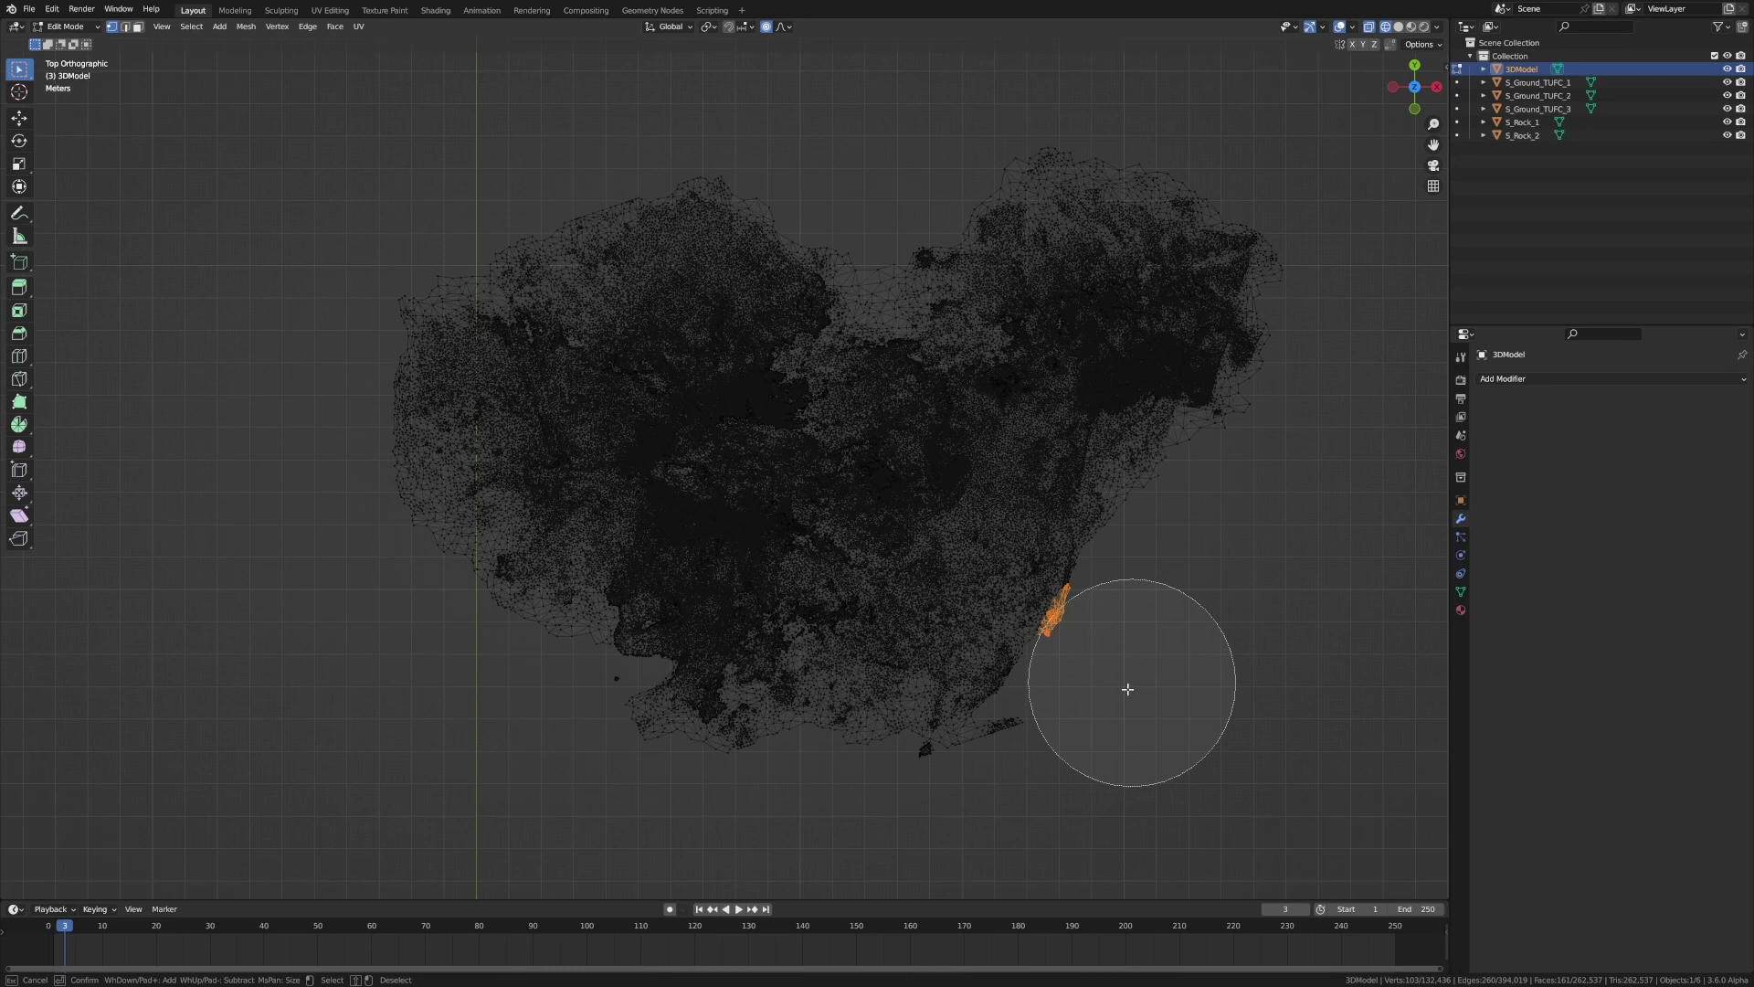
mouse_move(1127, 689)
left_mouse_down()
mouse_move(943, 794)
mouse_move(753, 805)
mouse_move(649, 785)
mouse_move(492, 632)
mouse_move(407, 506)
mouse_move(375, 374)
mouse_move(429, 245)
mouse_move(539, 170)
mouse_move(696, 150)
mouse_move(826, 181)
mouse_move(1021, 132)
mouse_move(1165, 137)
mouse_move(1264, 182)
mouse_move(1314, 297)
mouse_move(1300, 398)
mouse_move(1171, 567)
mouse_move(1132, 677)
left_mouse_up()
key("Escape")
Delete the selected border faces and frame the trimmed mesh
key("x")
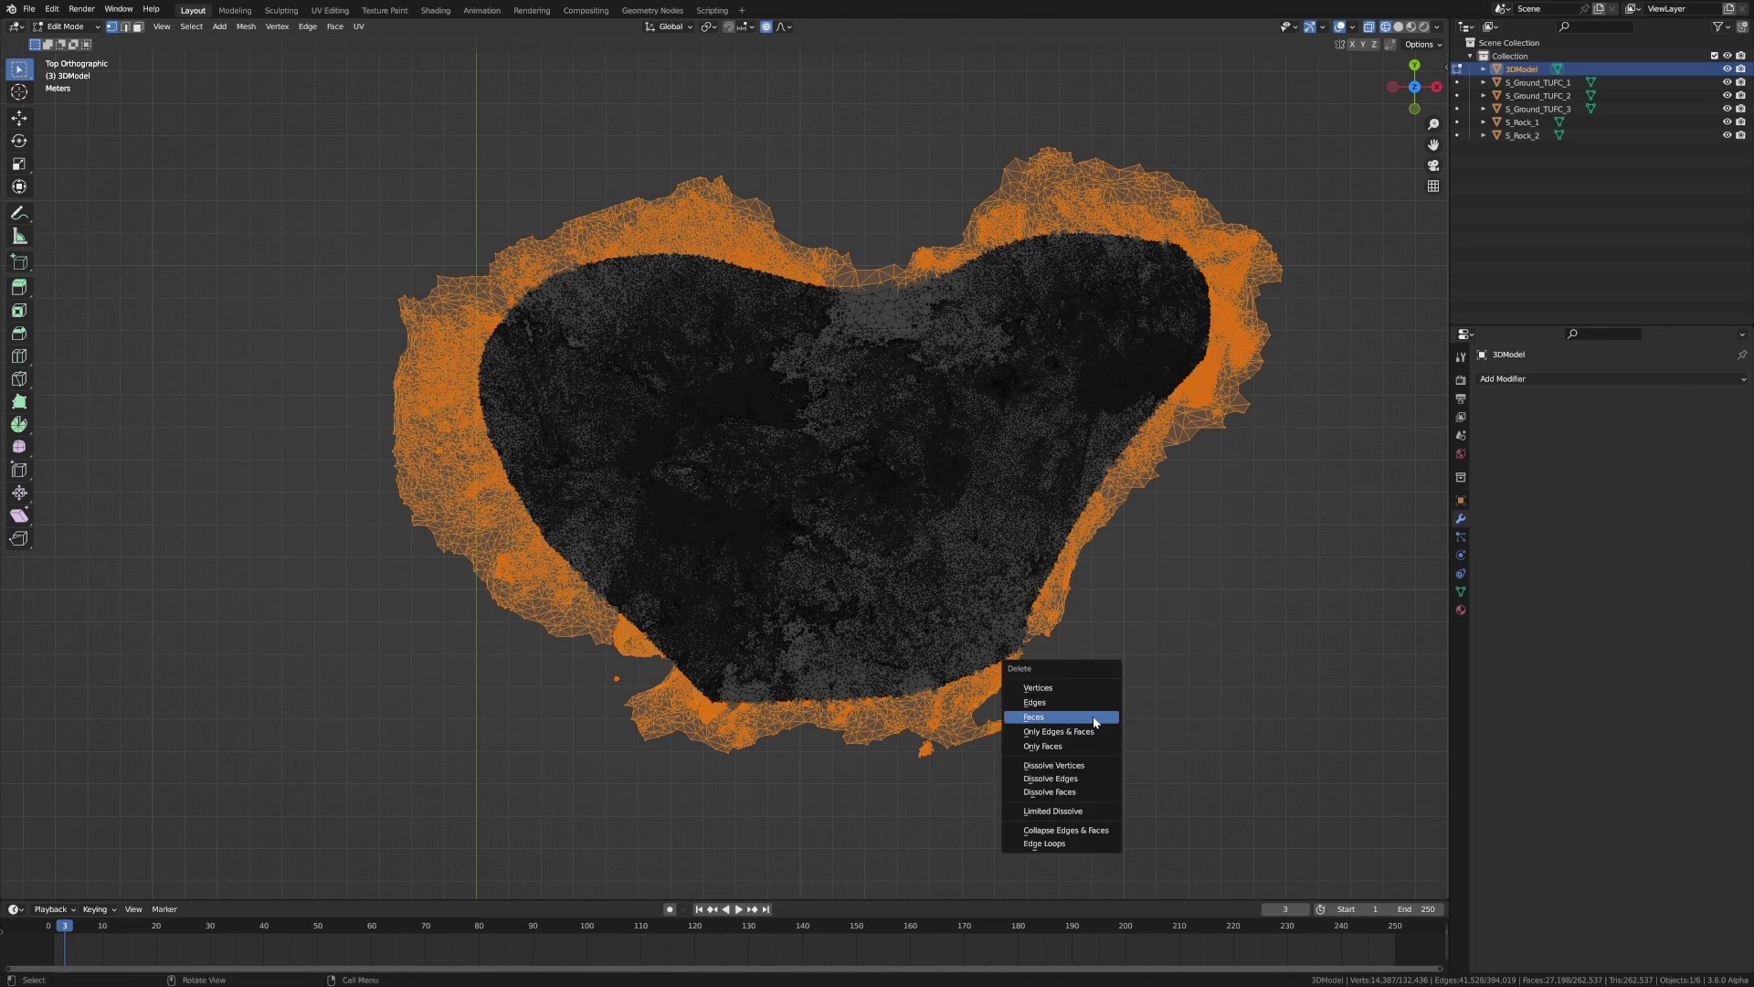
left_click(1096, 717)
middle_click_drag(1096, 717, 940, 540)
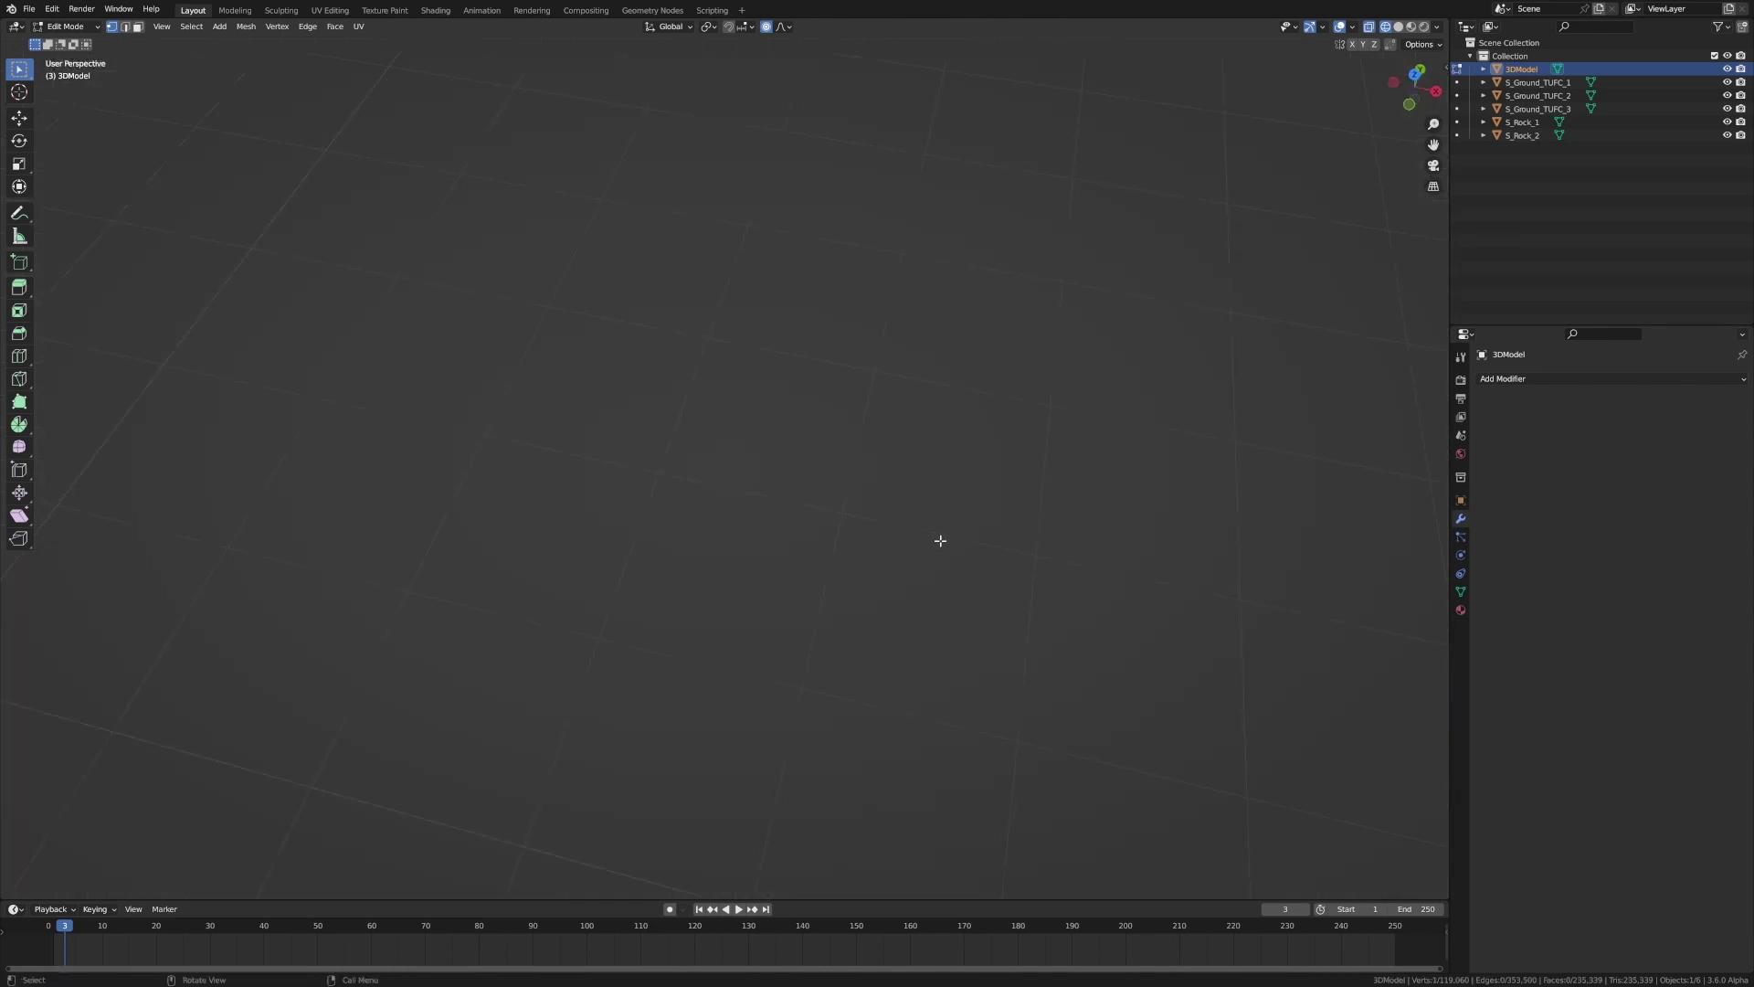
key("Home")
Select the connected mesh, invert to the loose fragments and delete those vertices
key("ctrl+l")
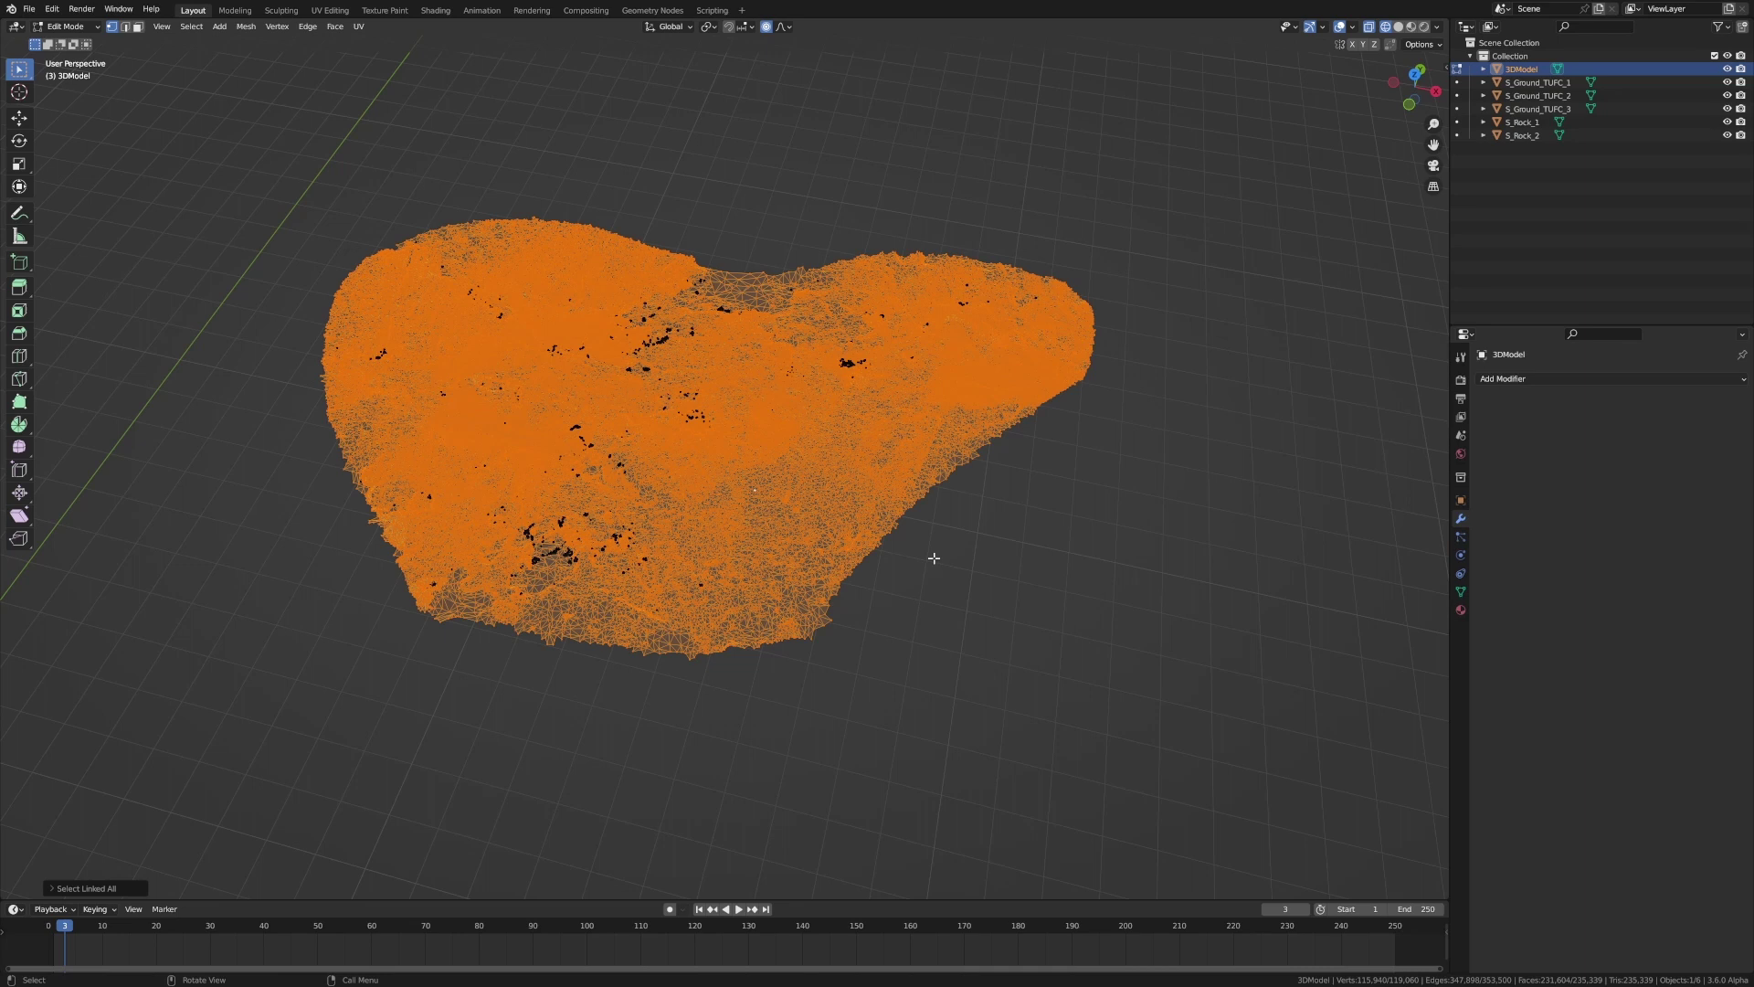
key("ctrl")
key("ctrl+i")
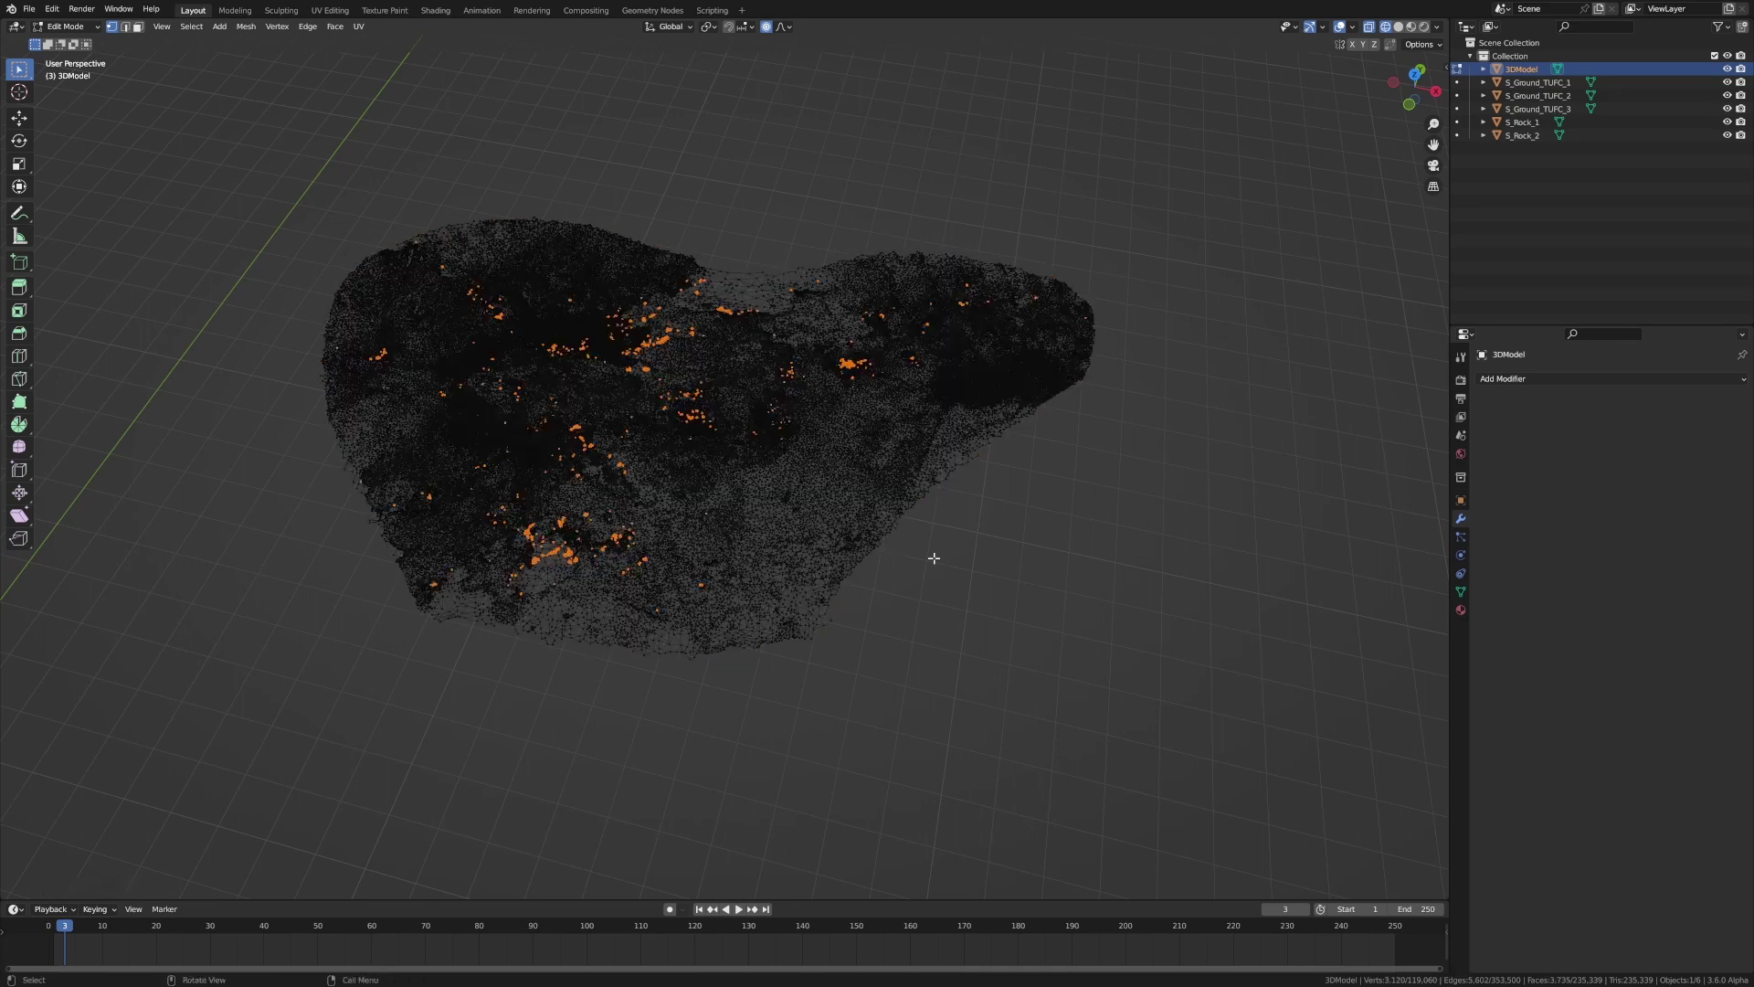
key("x")
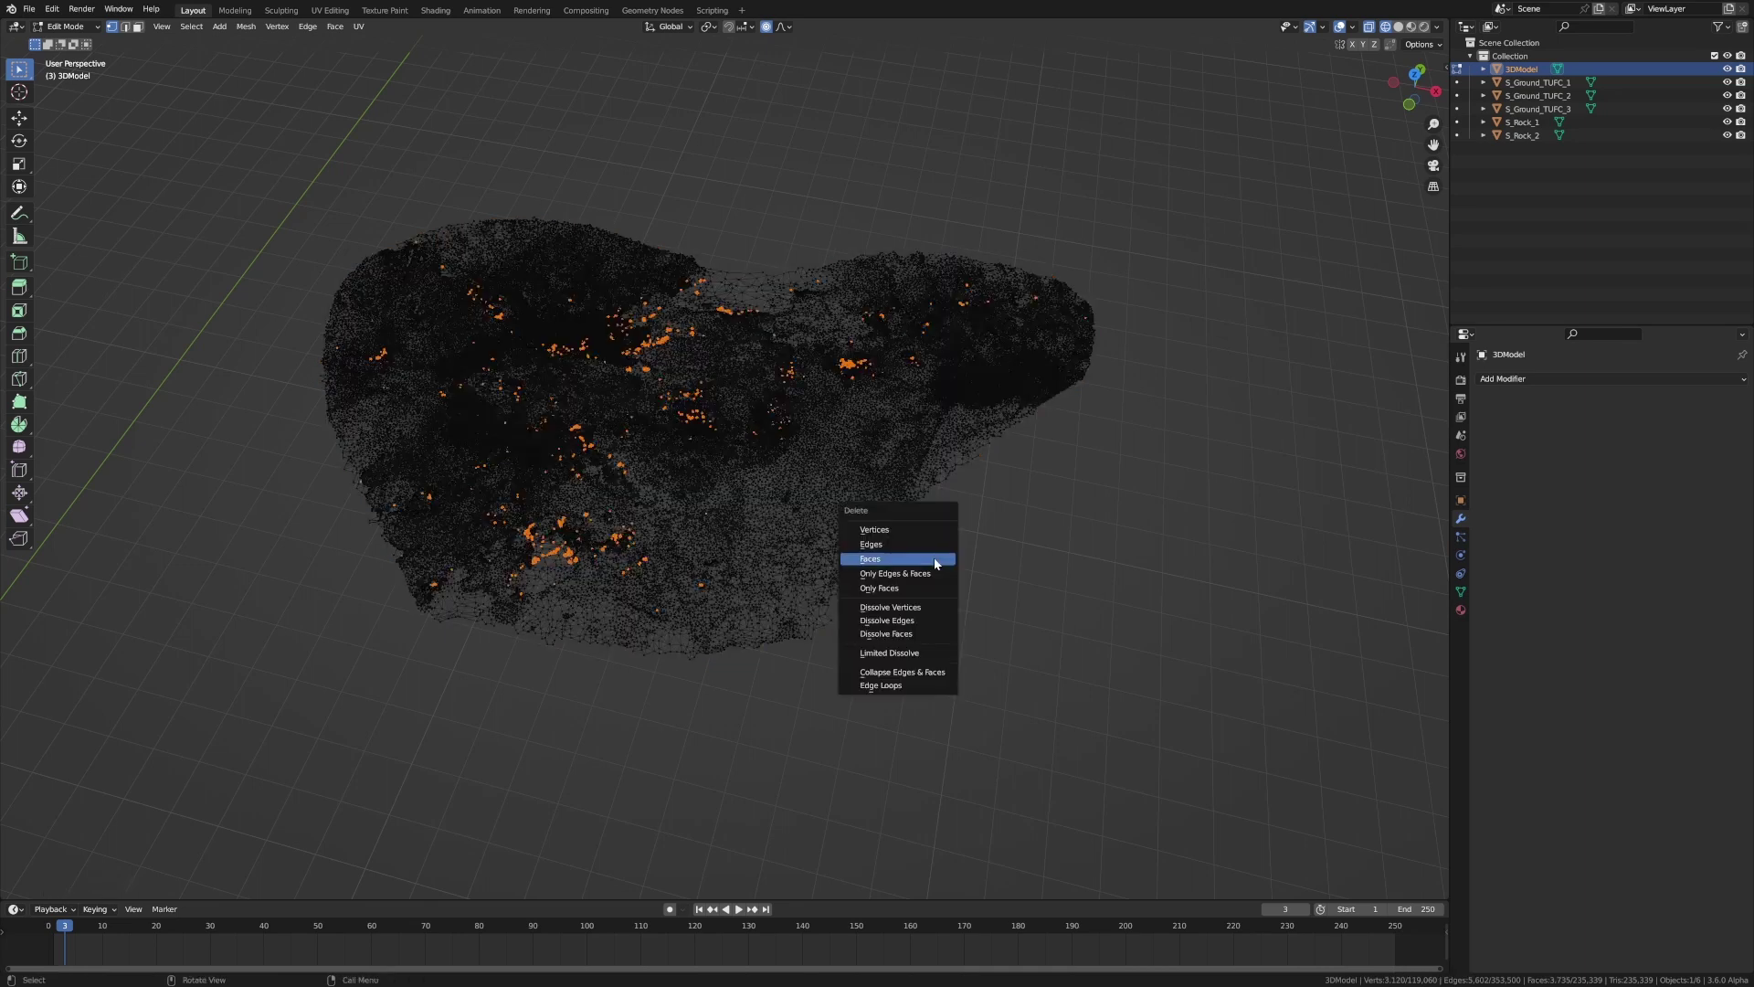
left_click(940, 523)
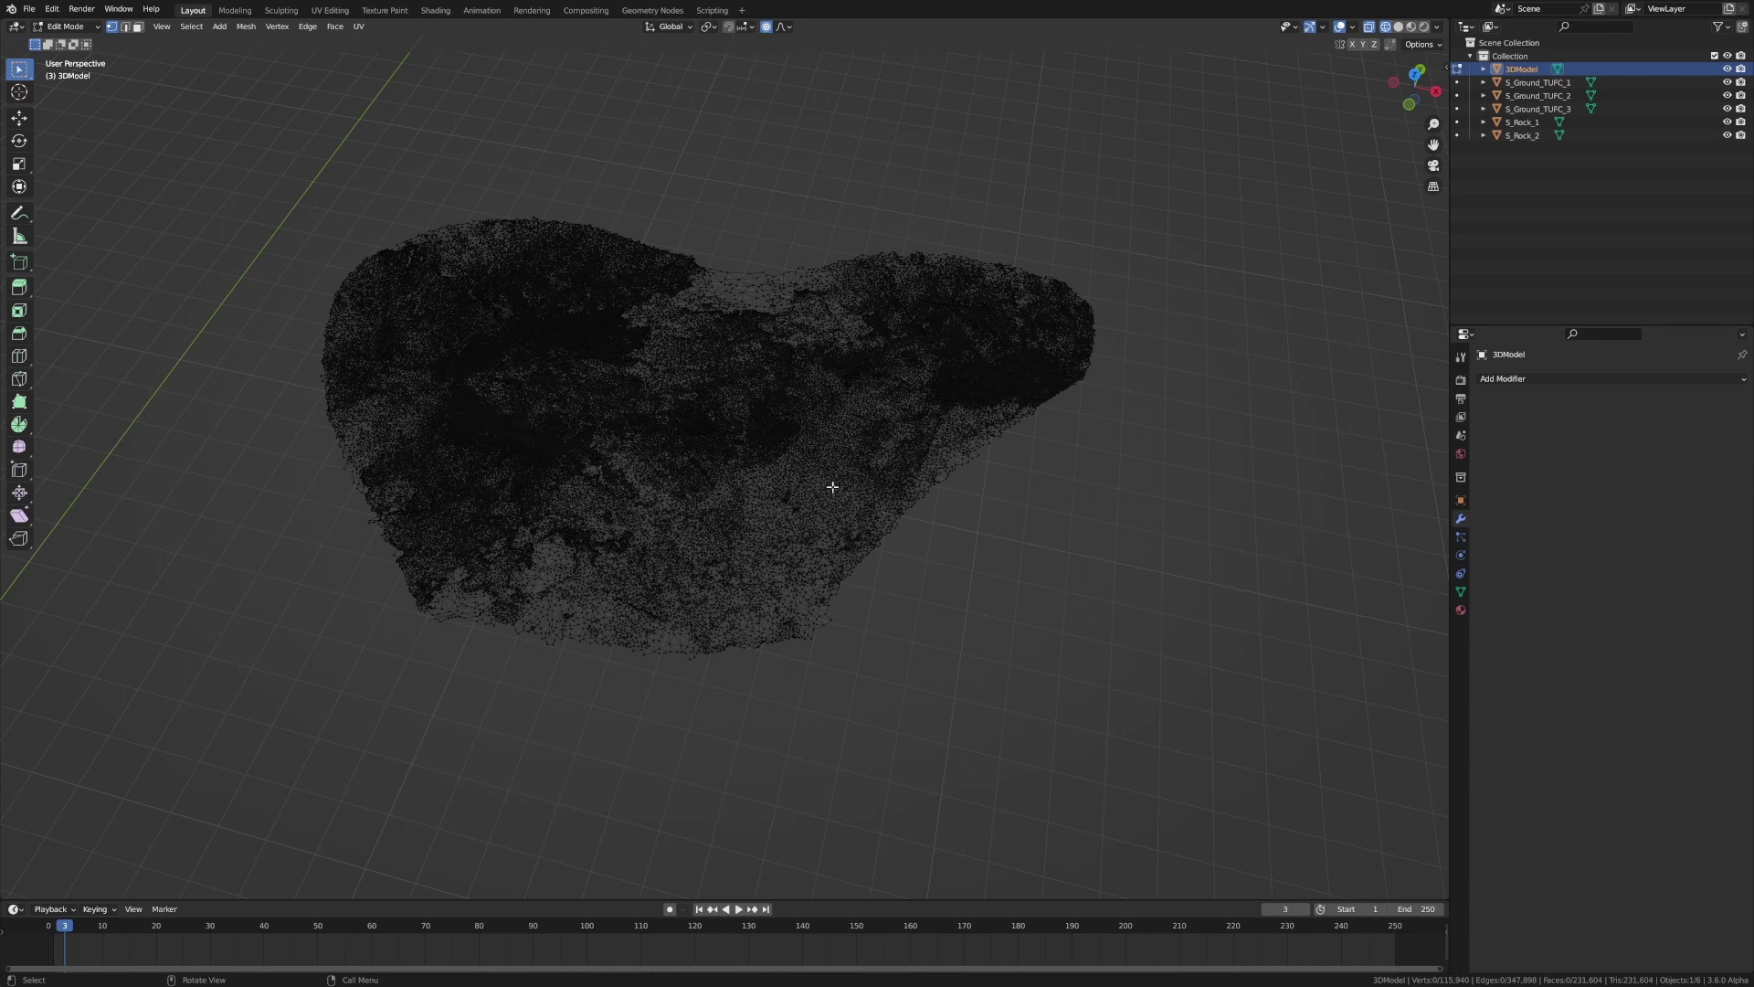
Switch to Material Preview, leave Edit Mode and orbit toward the other ground pieces
left_click(1411, 27)
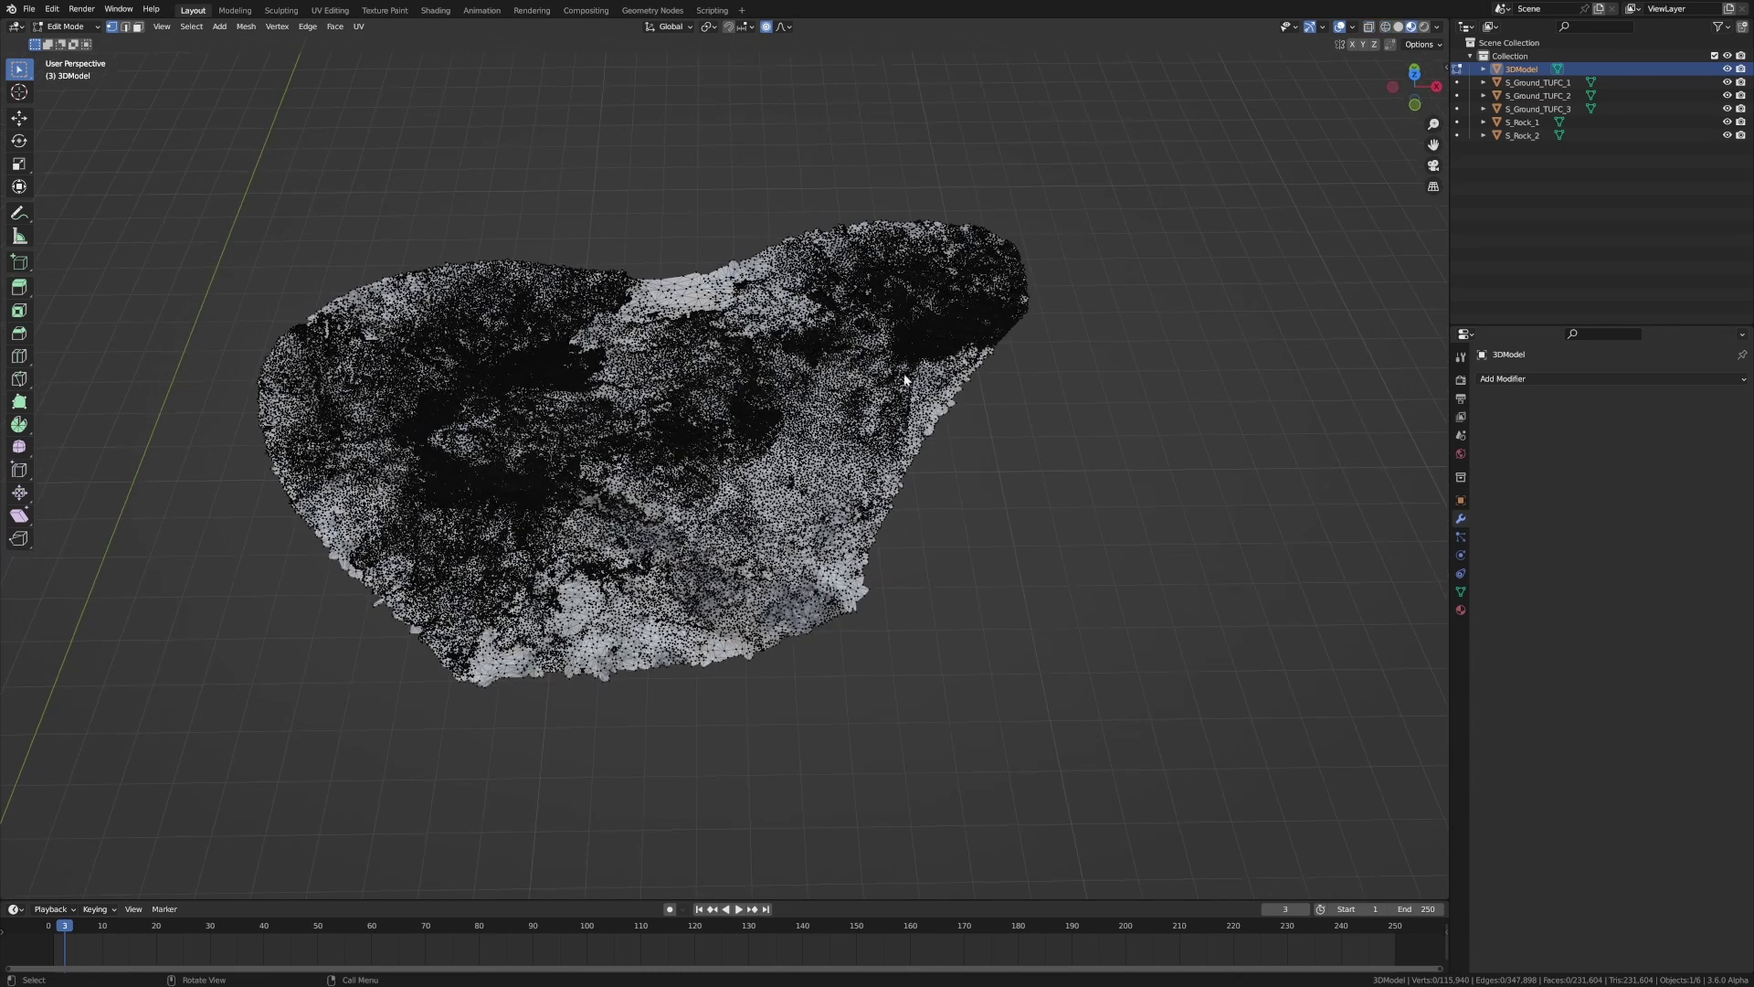
key("Tab")
middle_click_drag(900, 314, 710, 405)
In Edit Mode from the right-side view, rotate the mesh to level it
key("Tab")
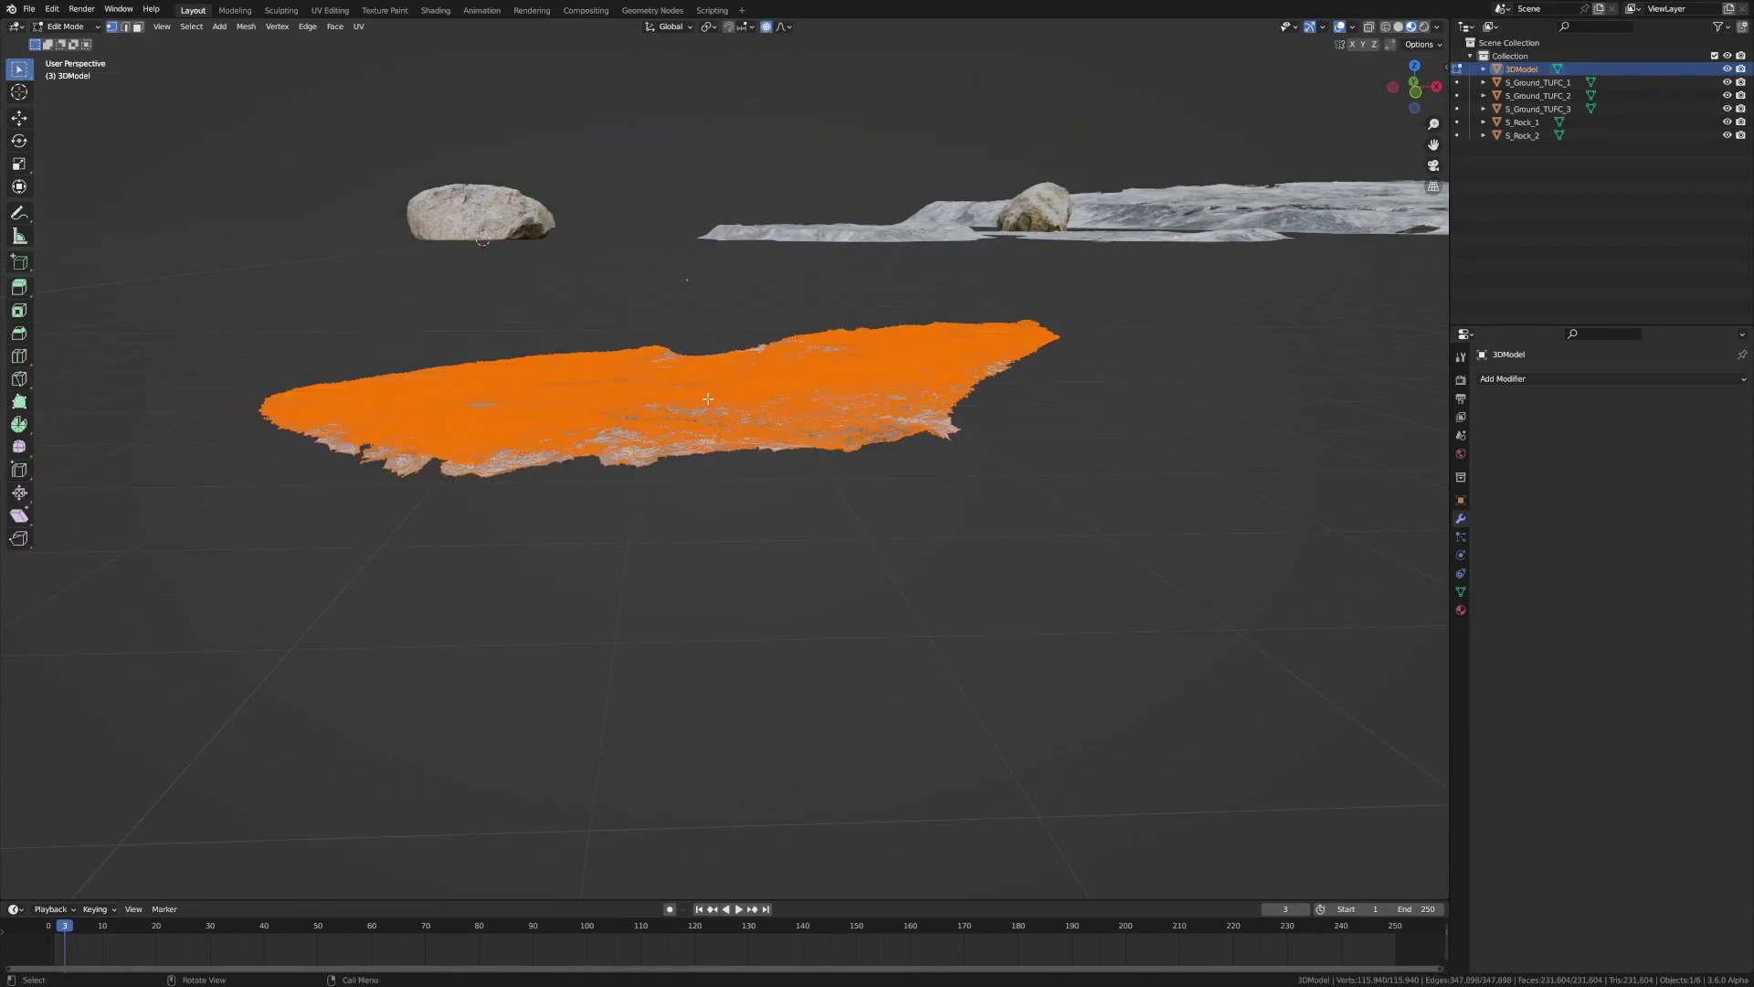
key("KP_3")
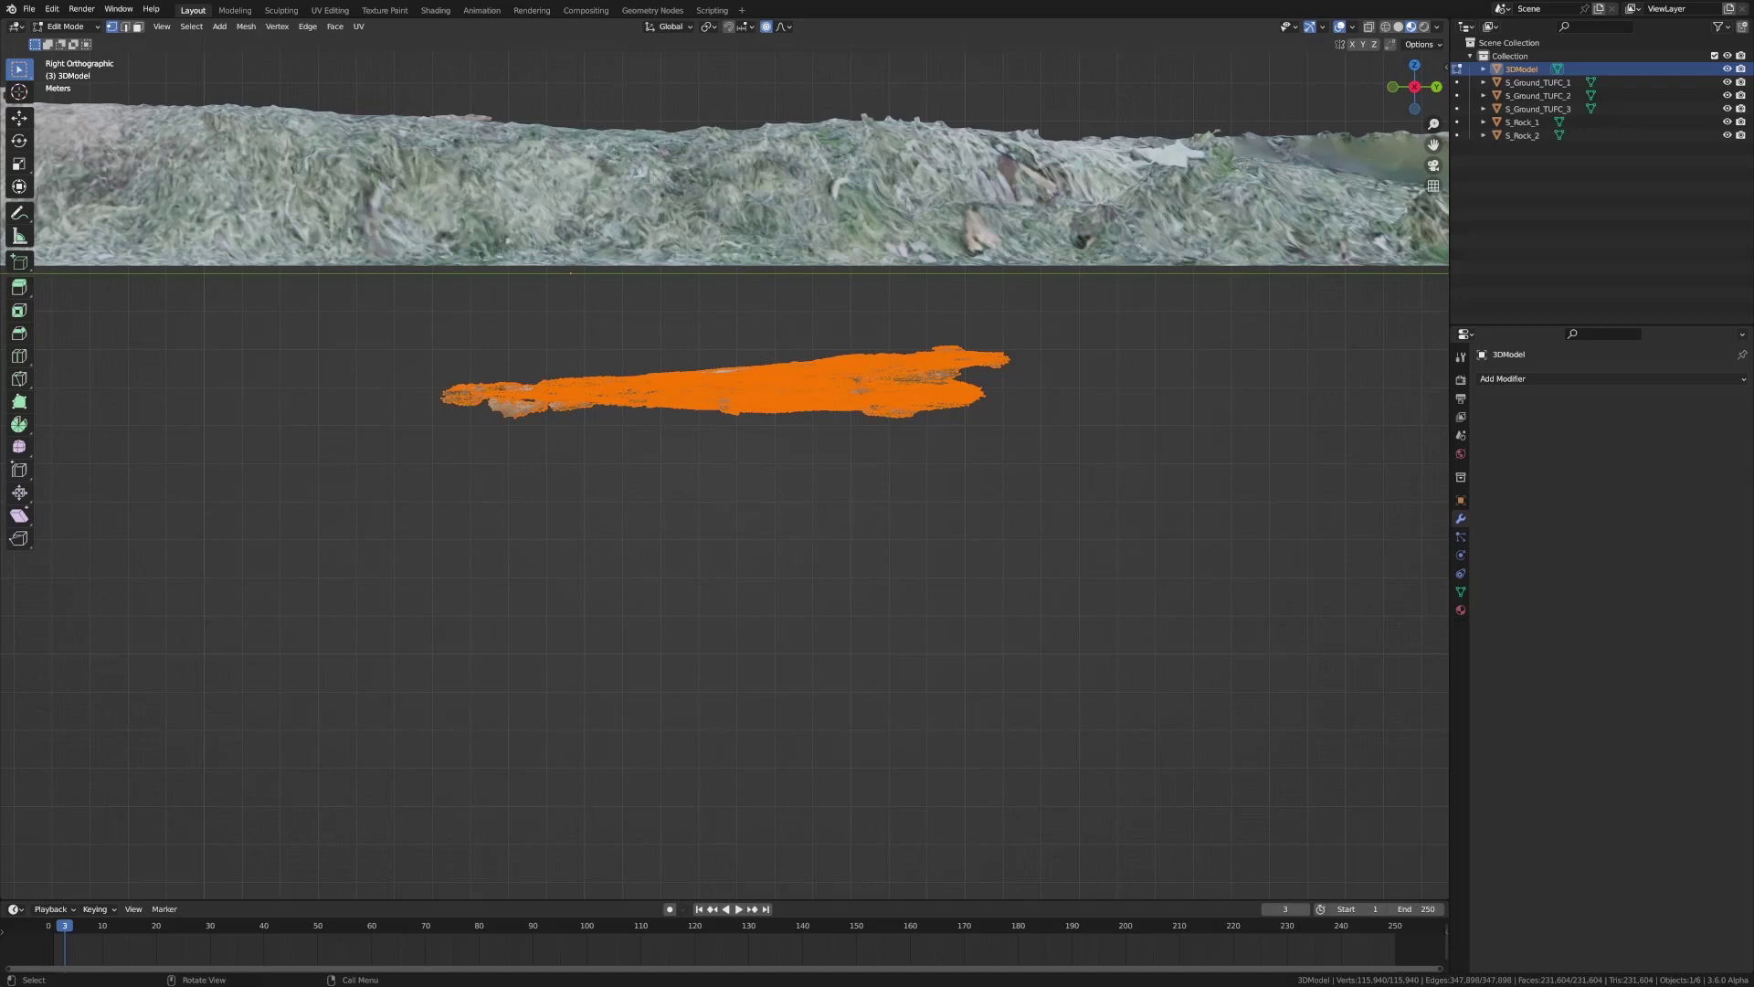
key("r")
key("Return")
Move the selected area along Z and tilt it from the front view with soft falloff, then deselect
key("g")
key("z")
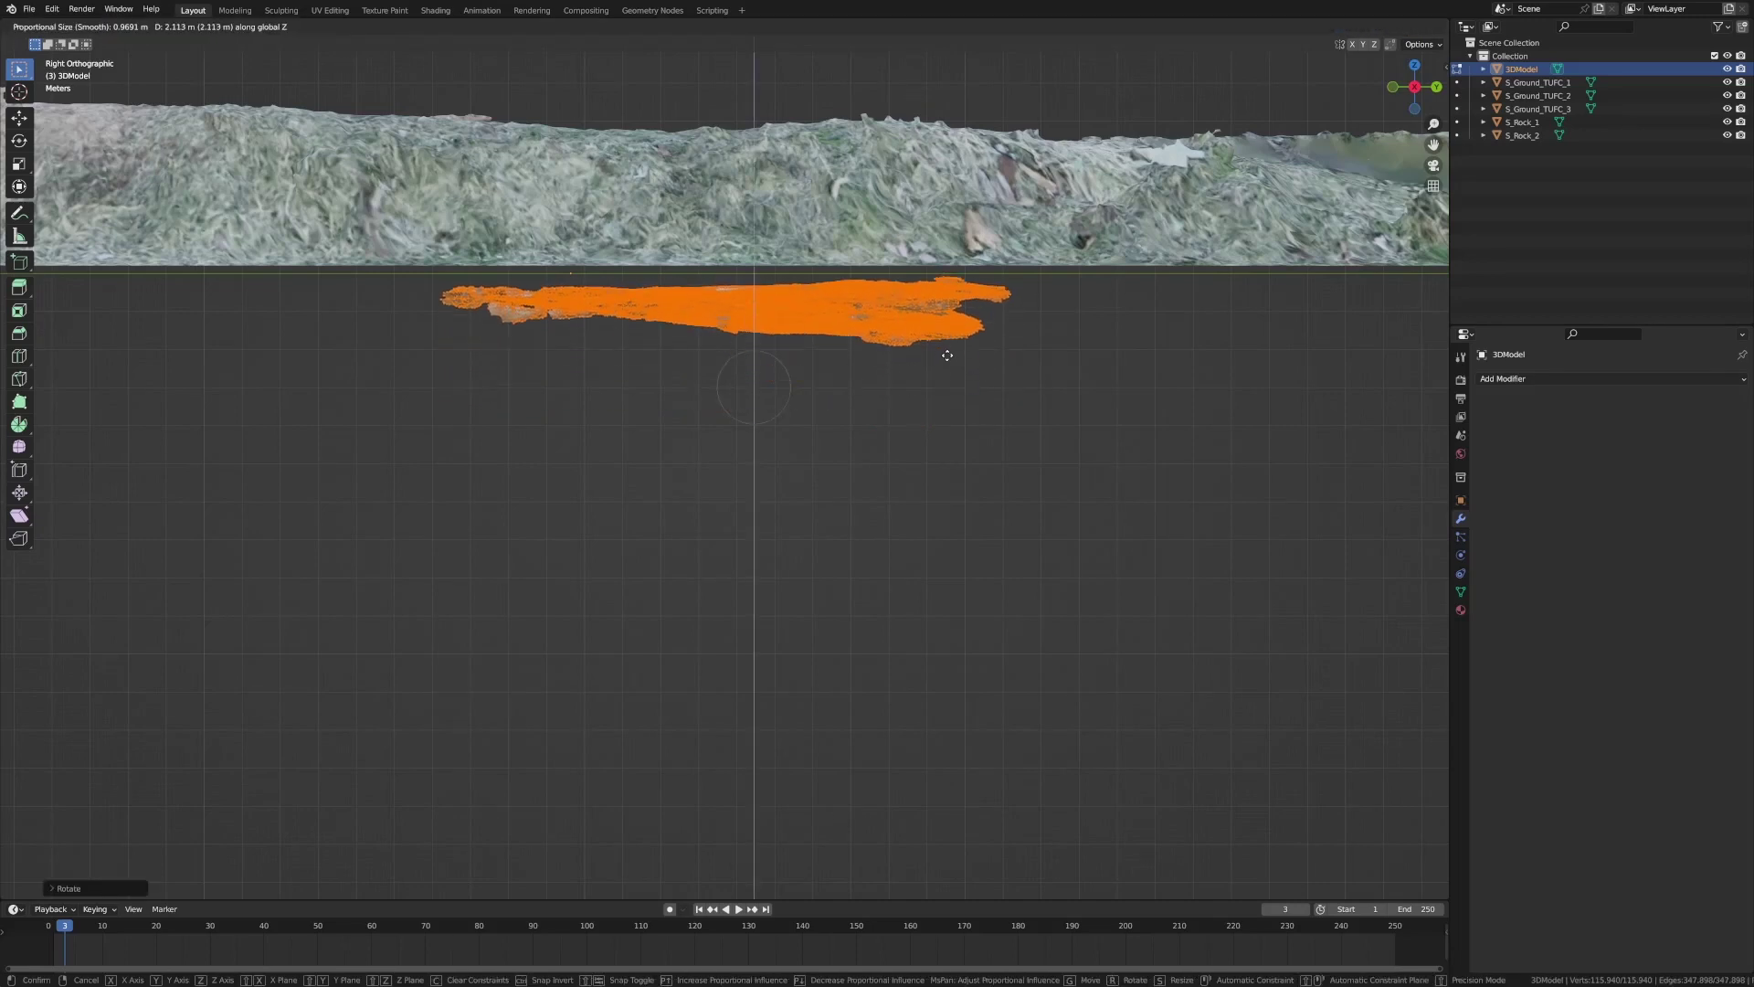
key("Return")
key("KP_1")
key("r")
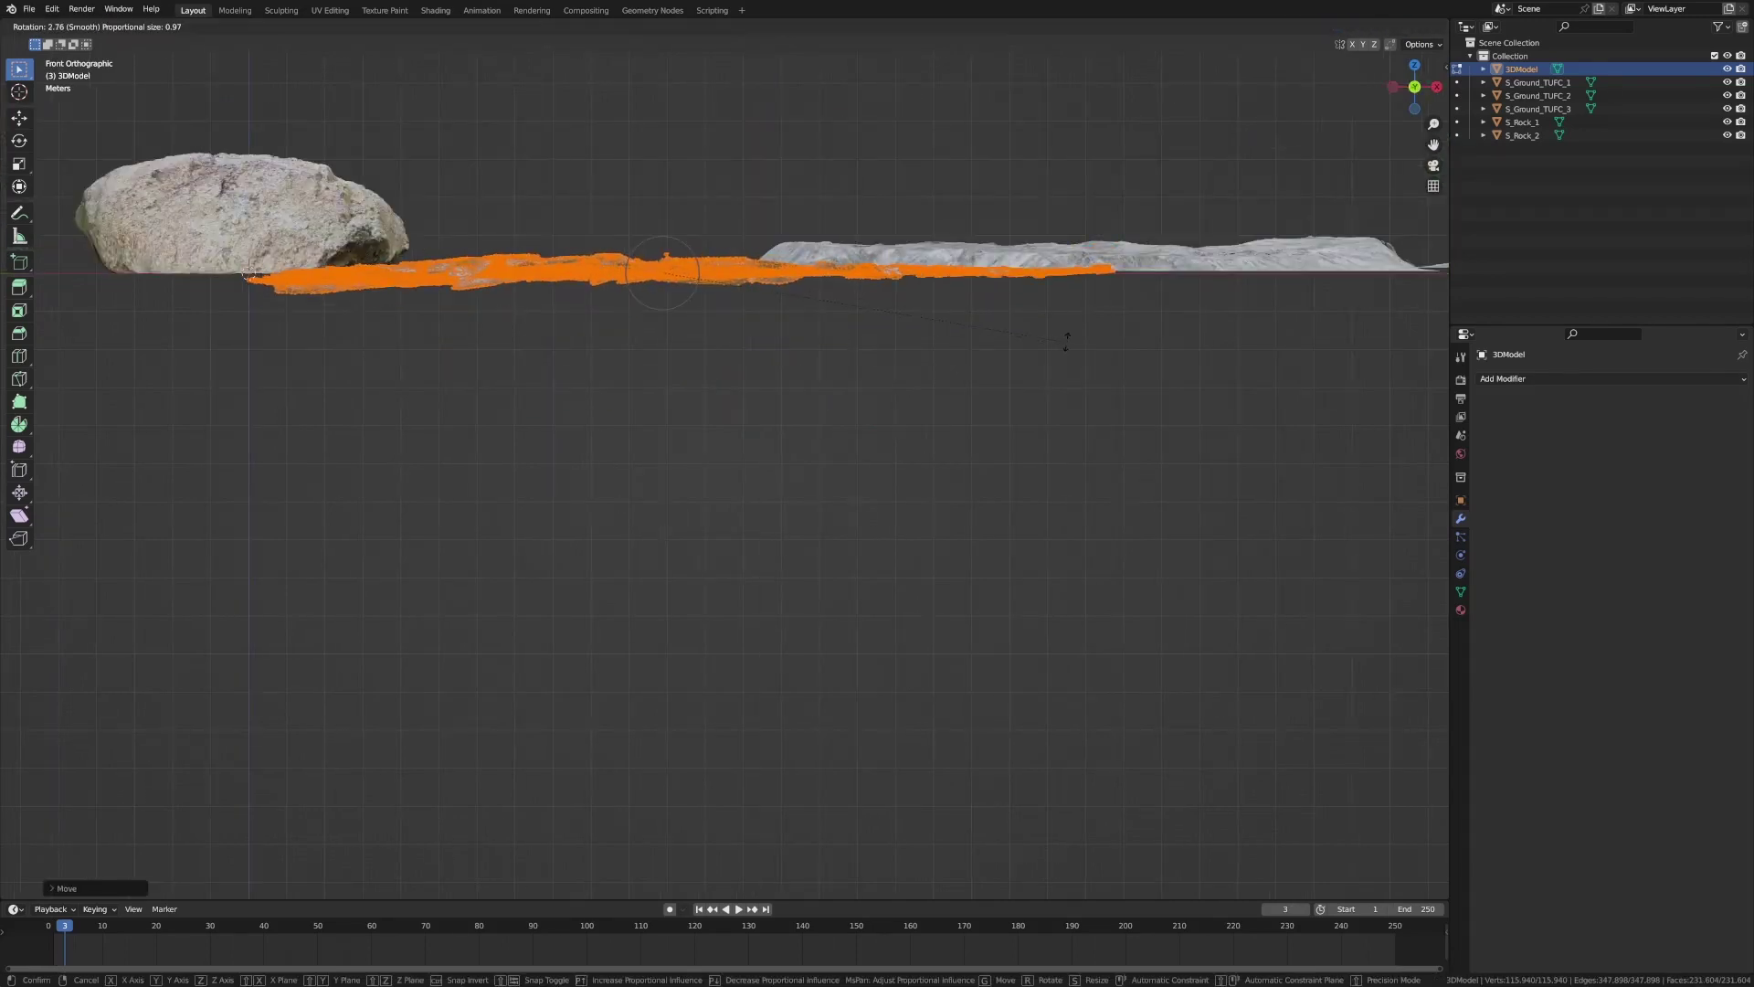
key("Return")
middle_click_drag(960, 338, 749, 492)
key("alt+a")
Select the boundary edge loop and push it down 0.47 m along Z with enlarged proportional falloff
left_click(972, 537, "alt")
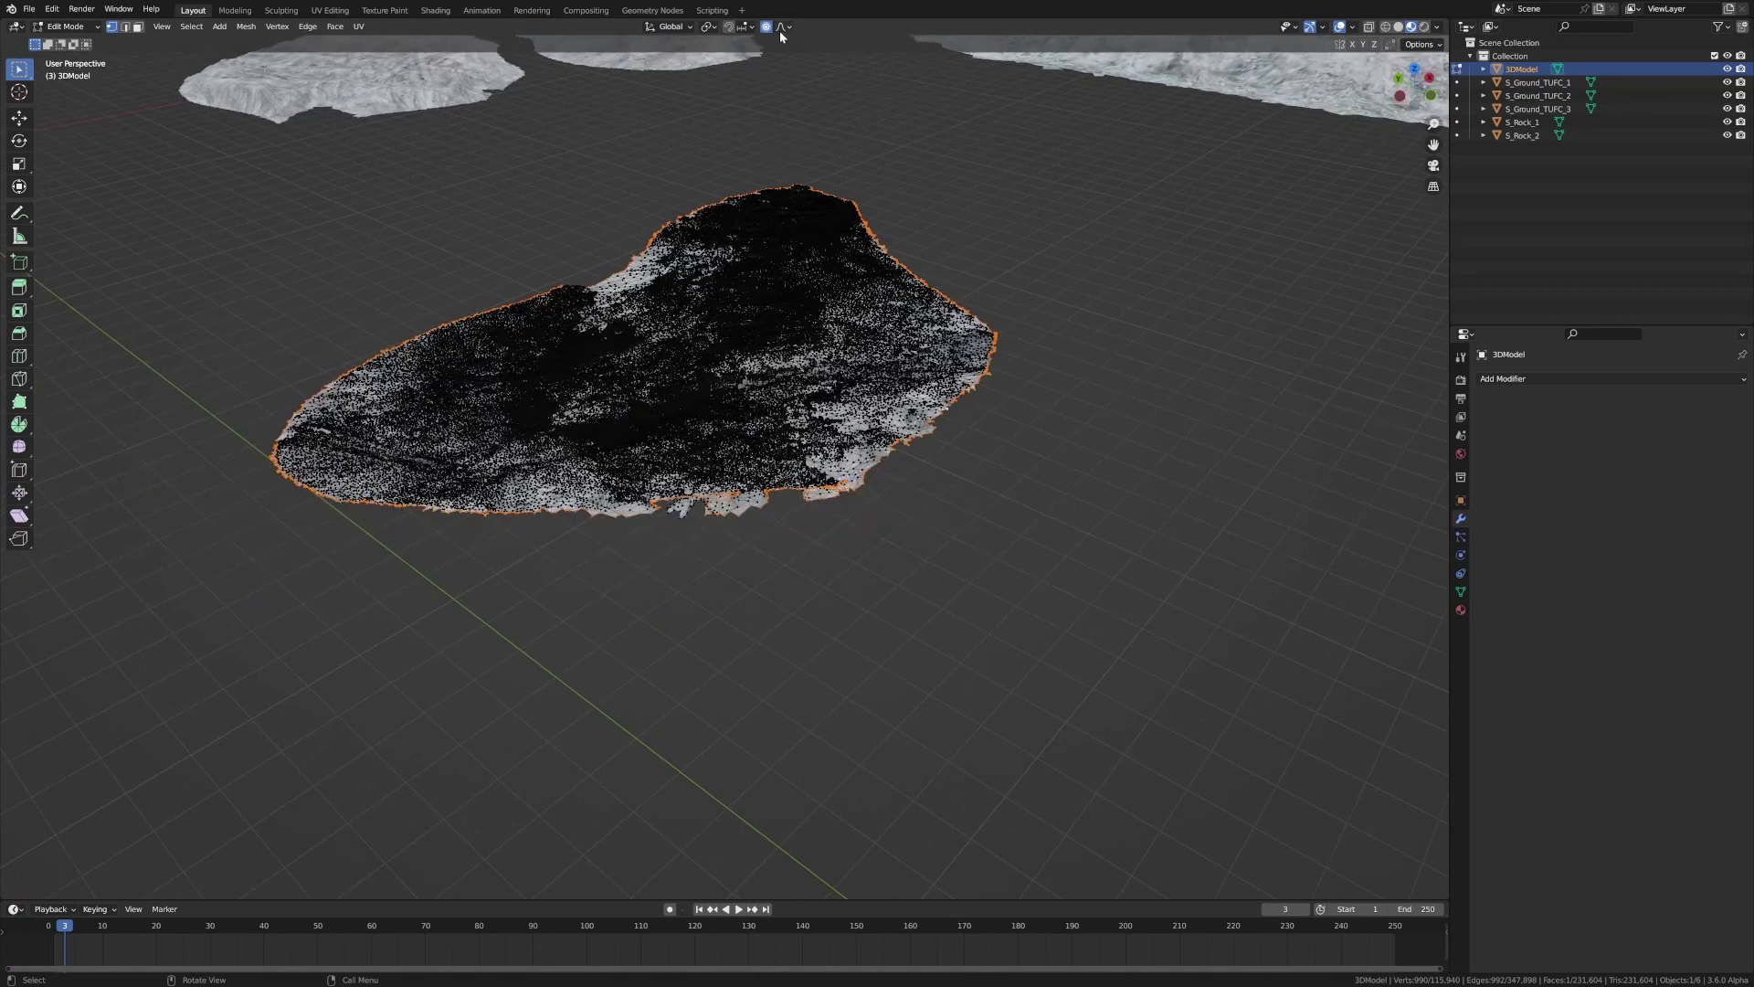
middle_click_drag(804, 430, 831, 444)
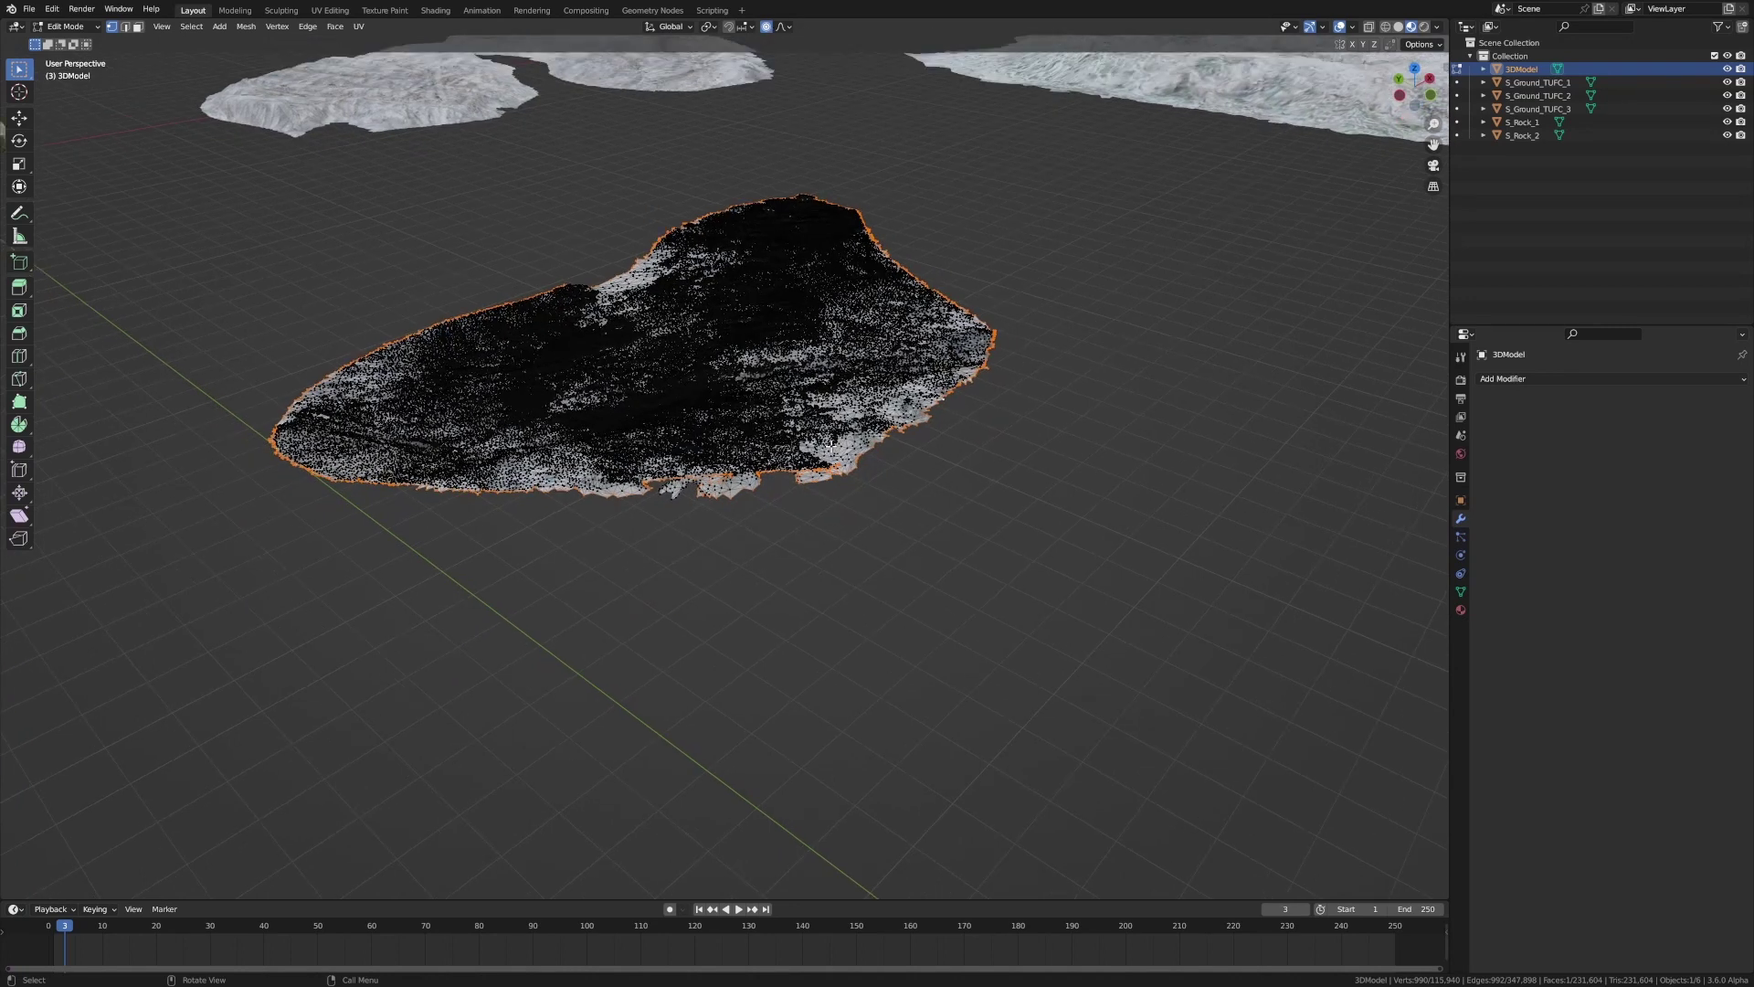
key("g")
key("z")
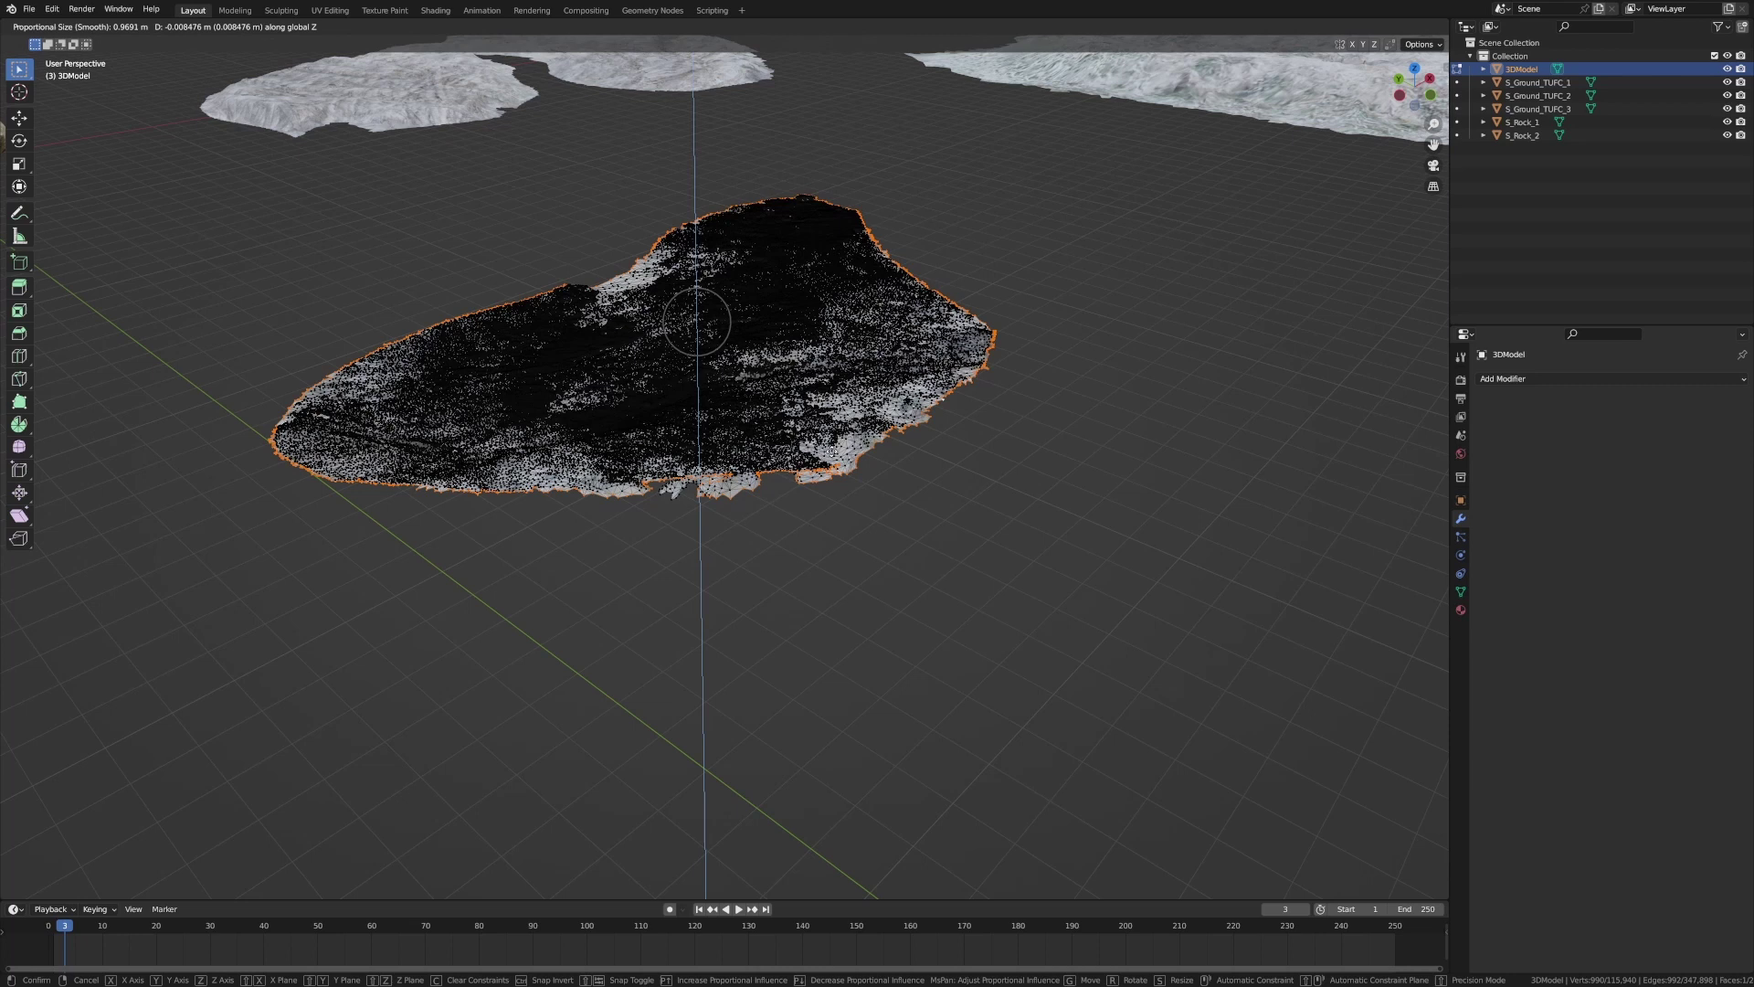
mouse_move(831, 599)
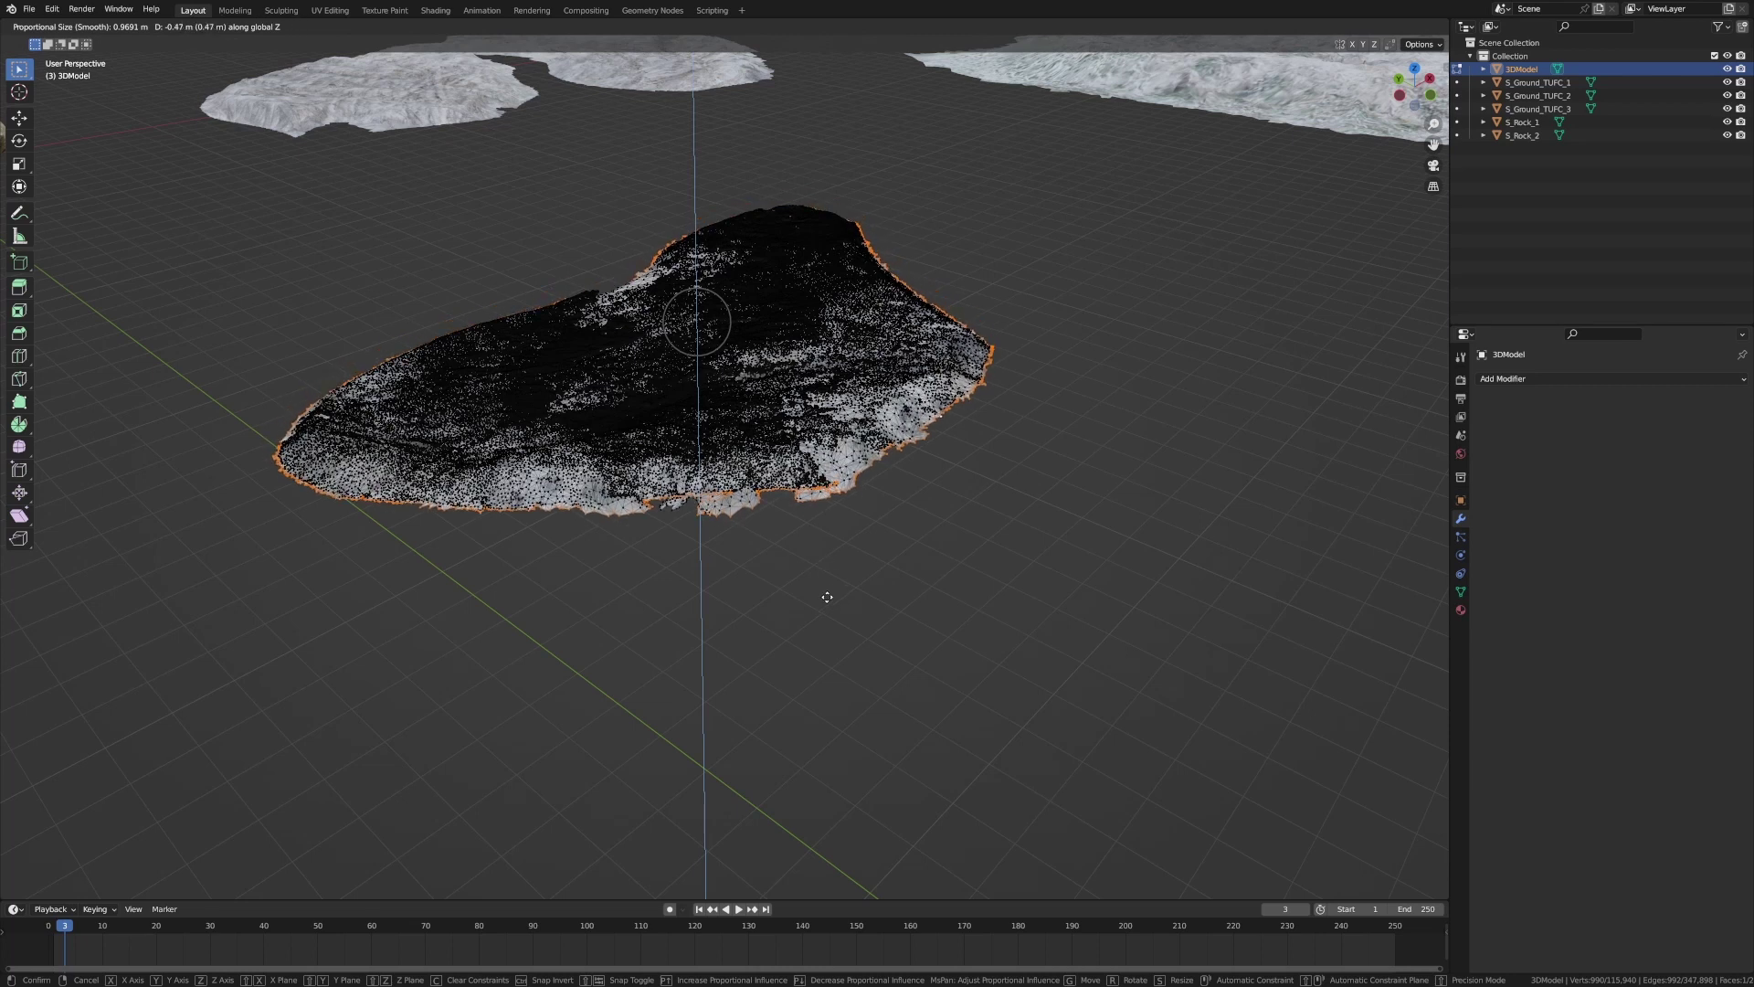
scroll(828, 597, "down", 2)
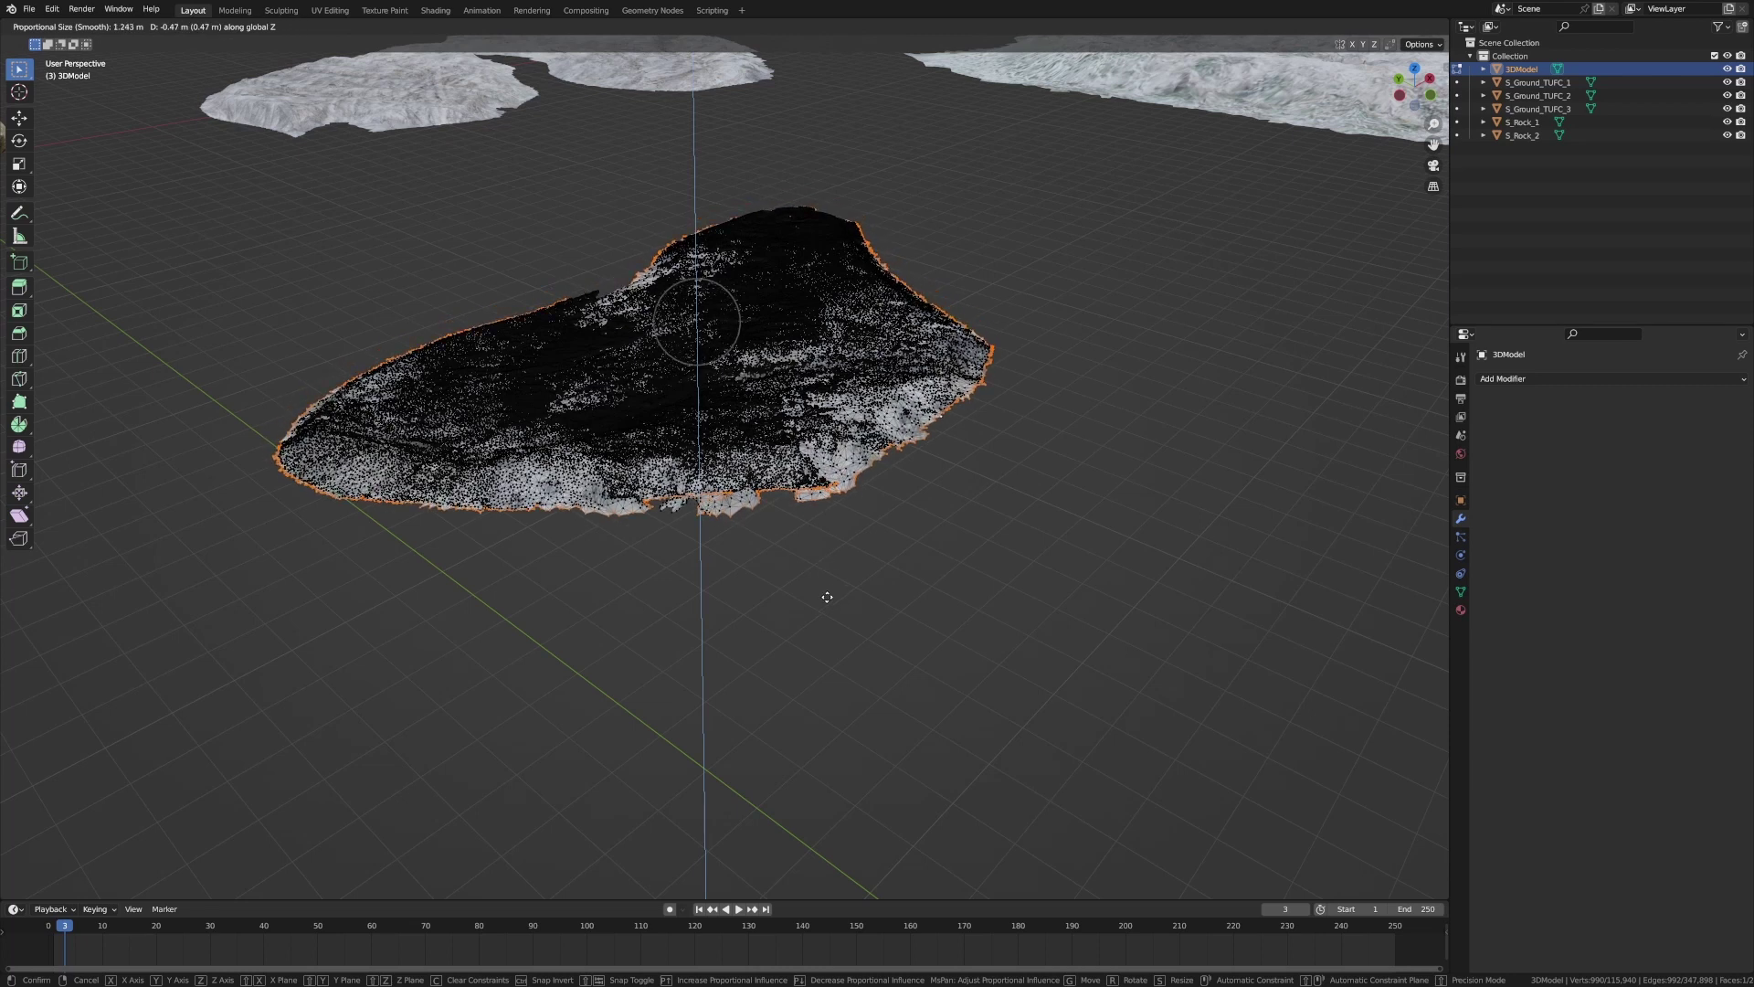
scroll(827, 596, "down", 1)
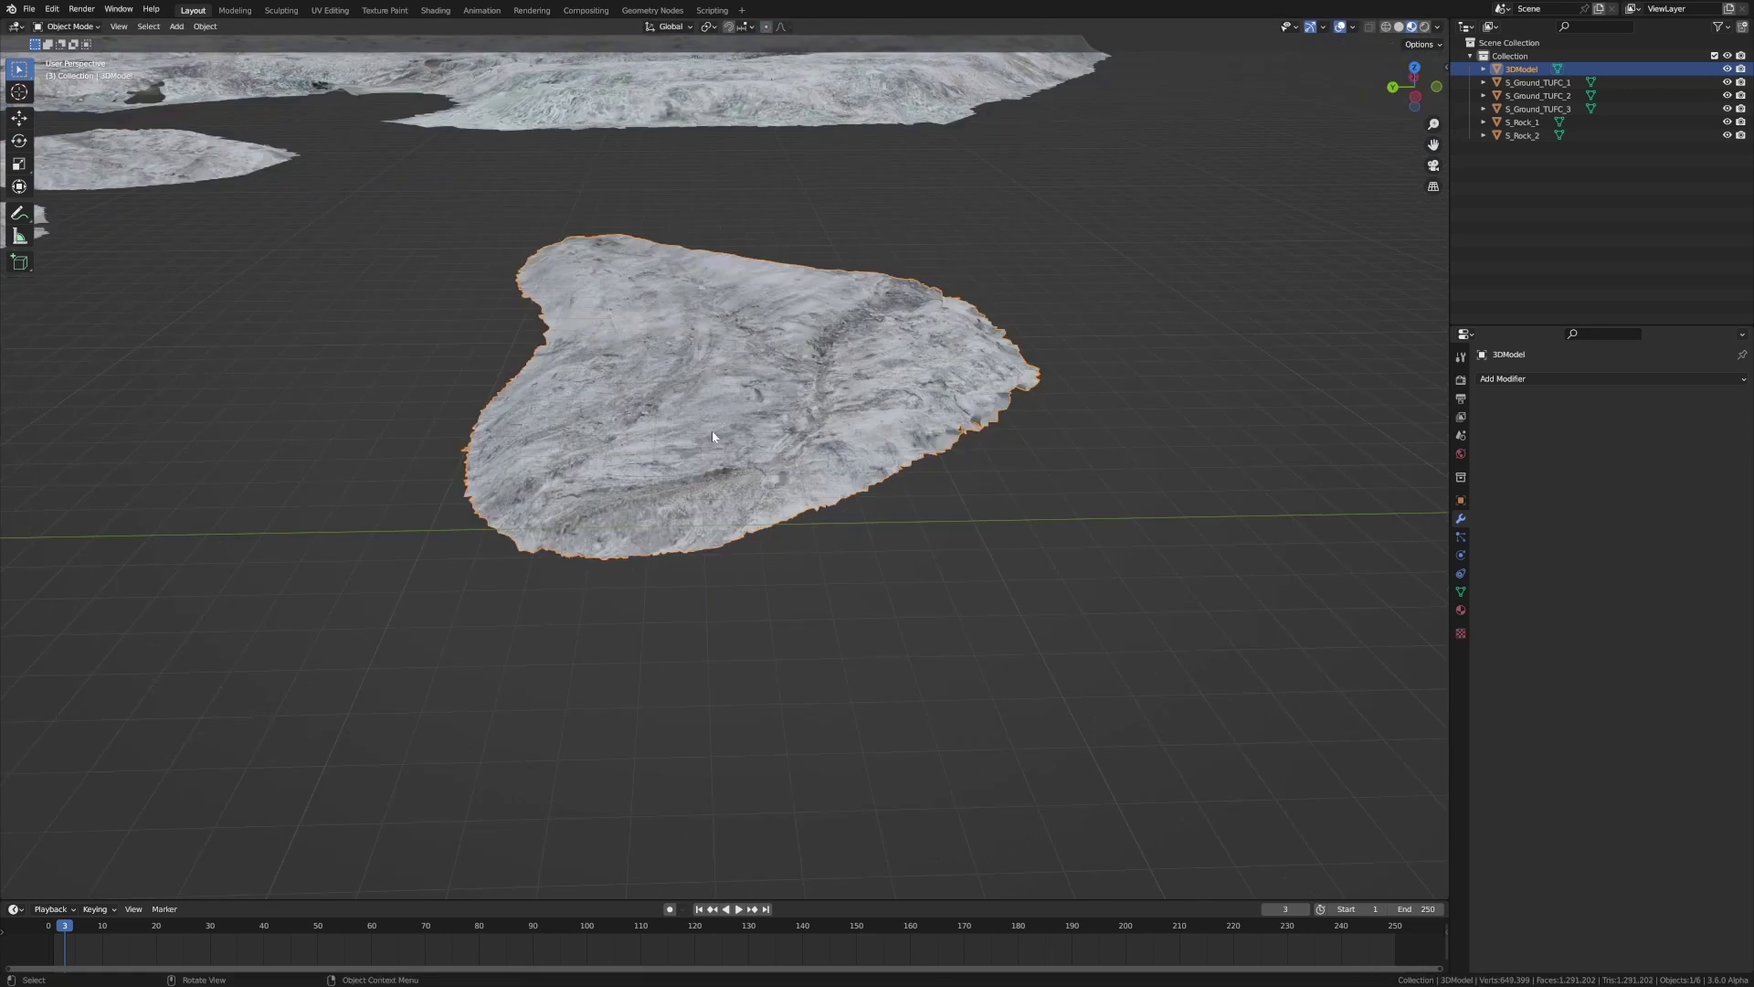
Duplicate the ground scan as 3DModel.001, rotate it and nudge it along one axis
key("KP_7")
key("shift+d")
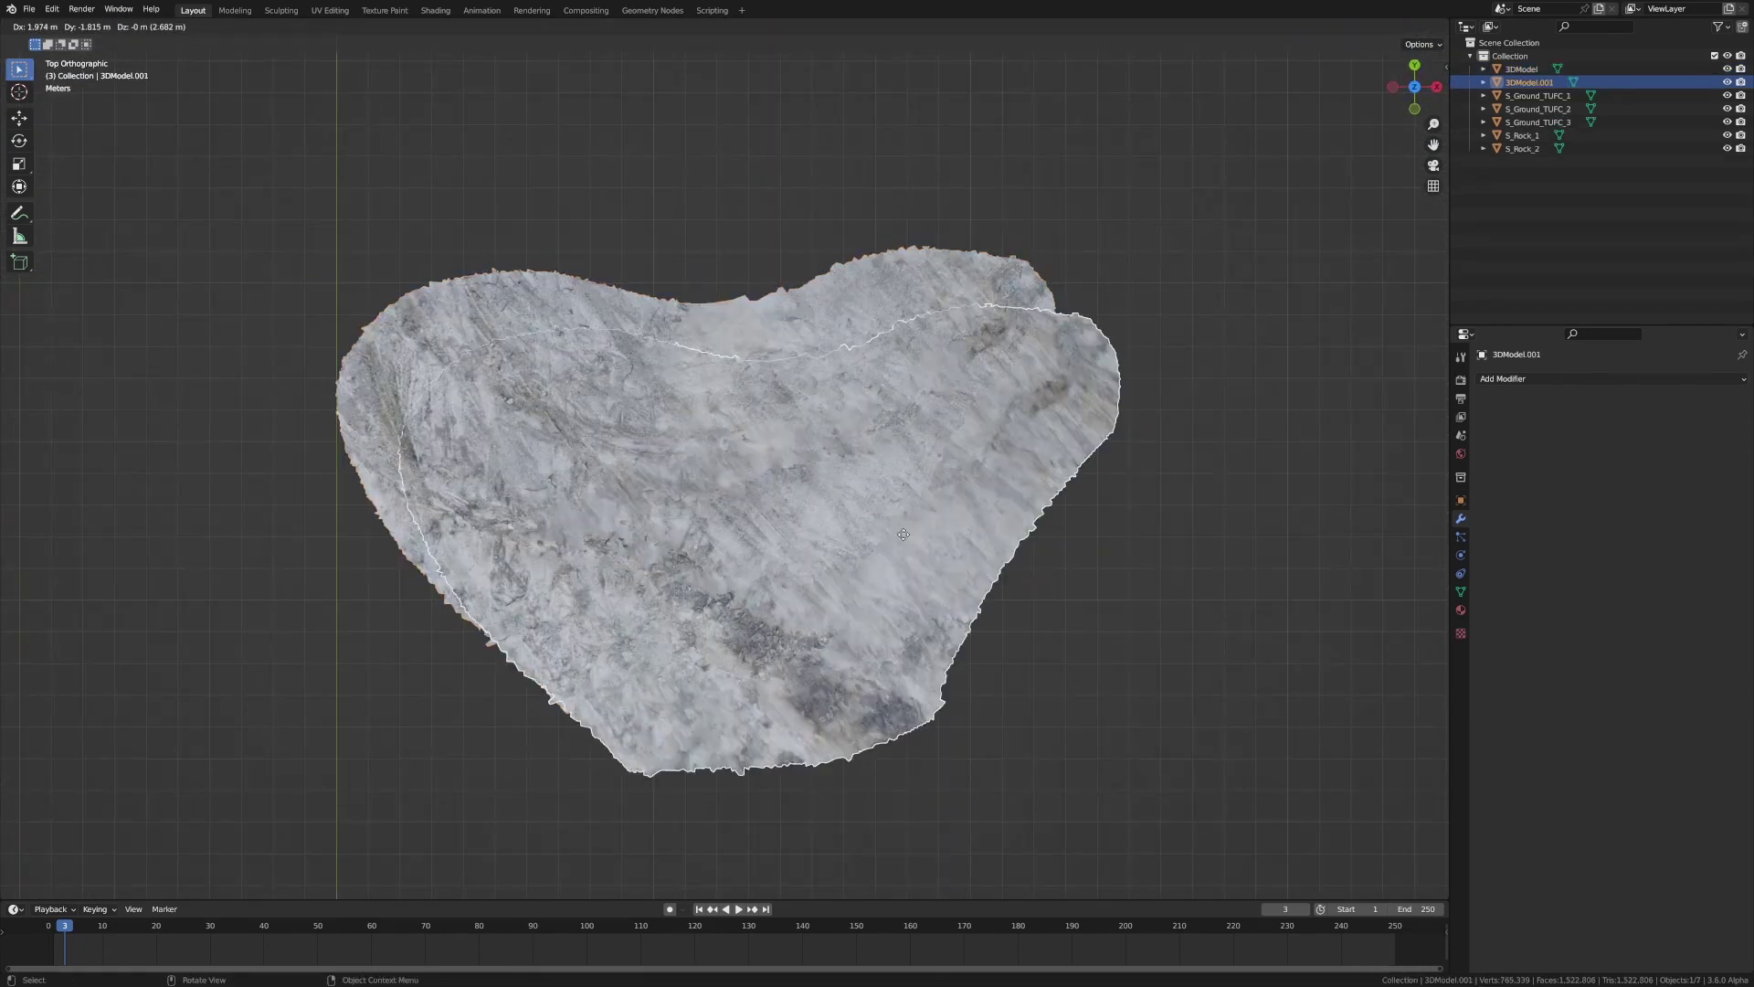
left_click(1008, 610)
key("r")
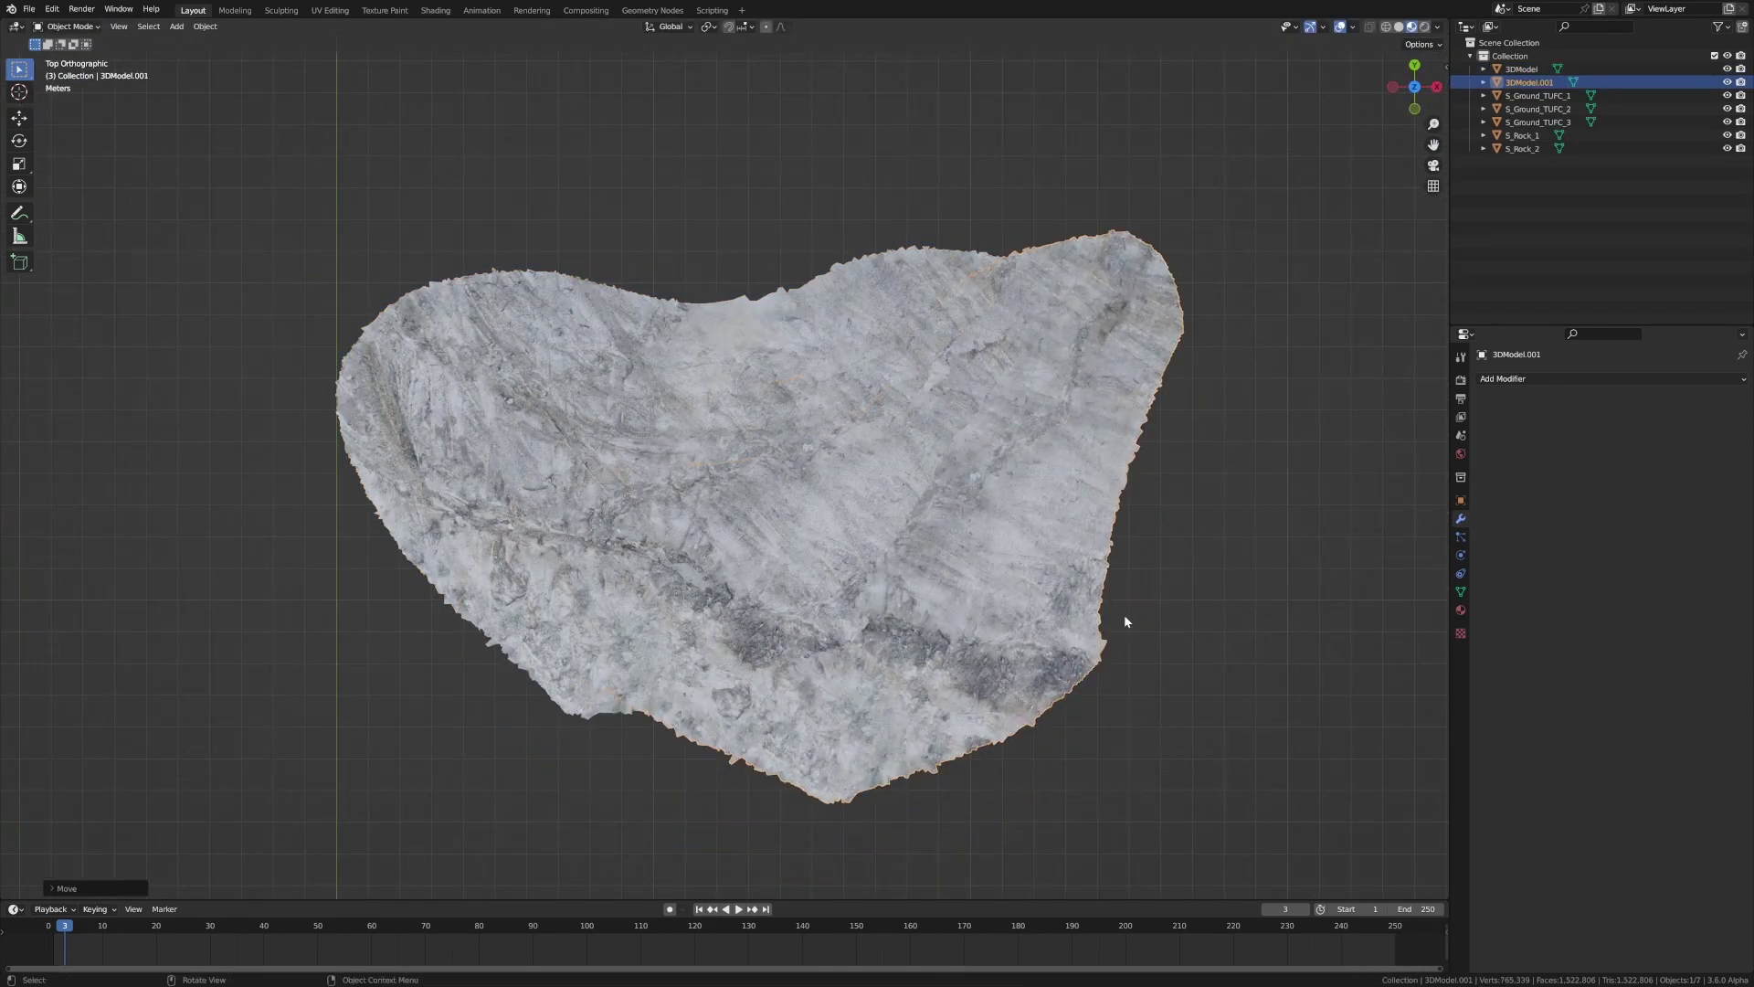
left_click(1085, 579)
middle_click_drag(1084, 579, 1118, 465)
key("g")
key("z")
left_click(1116, 425)
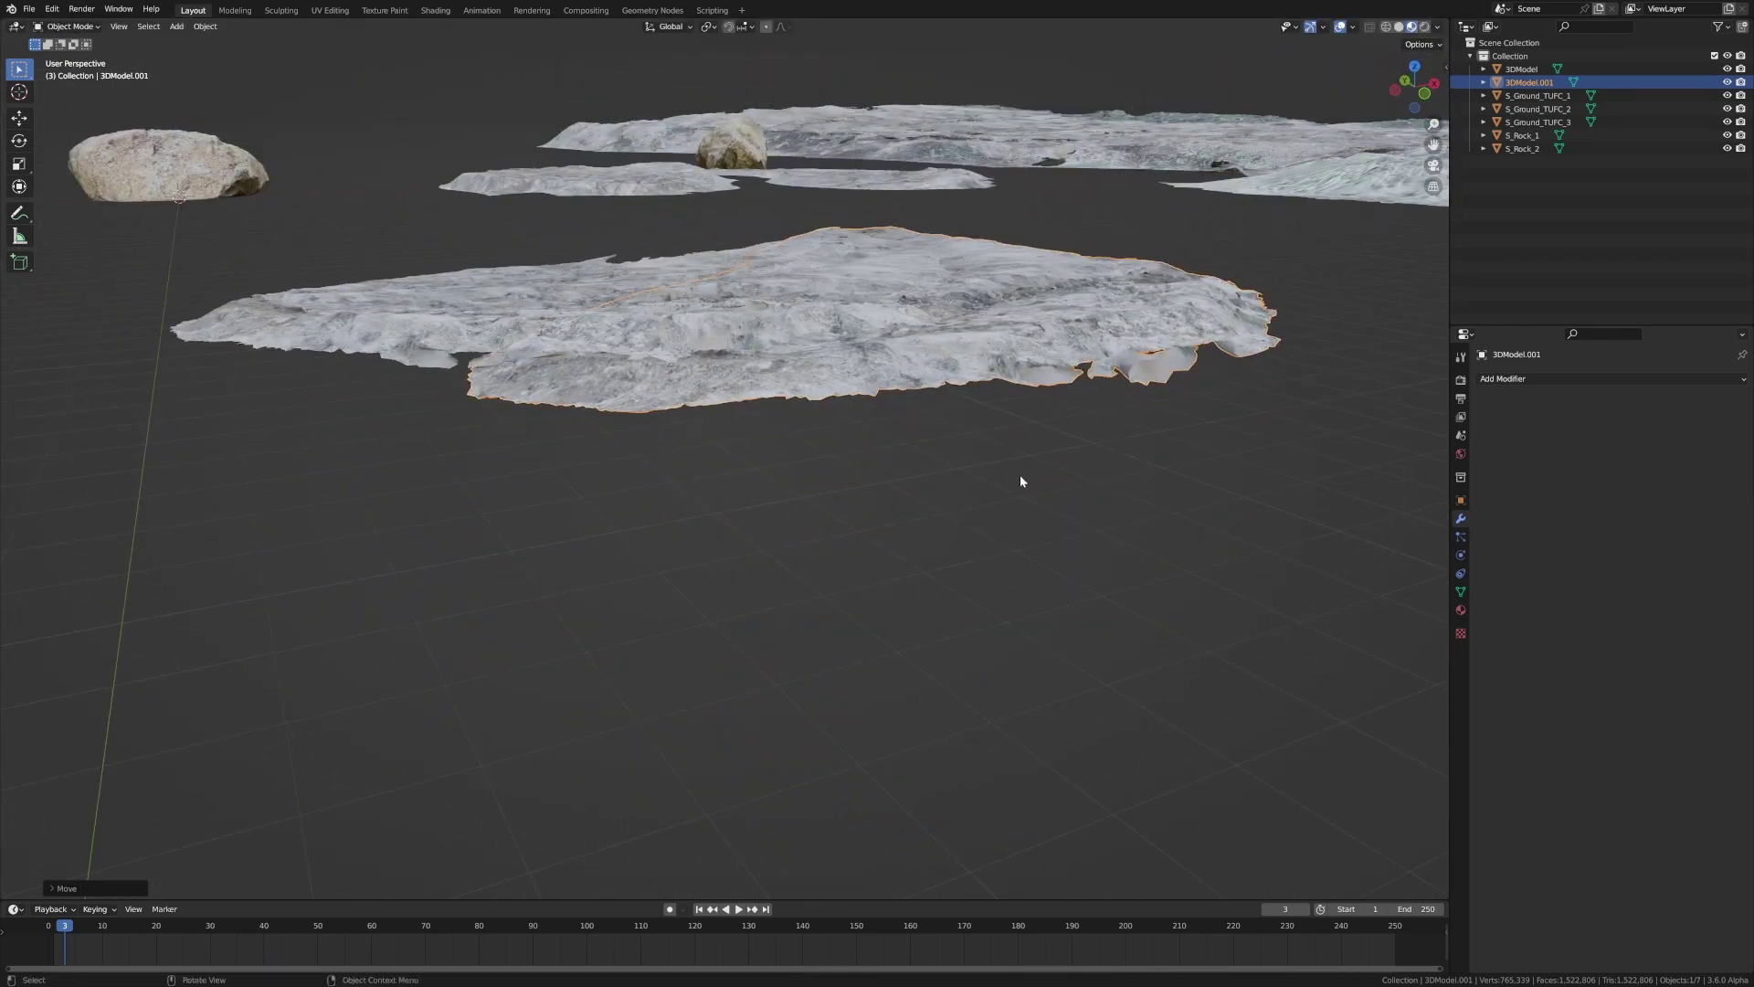
Add a second copy, 3DModel.002, moved to overlap the original, then deselect it
key("KP_7")
scroll(1020, 475, "down", 2)
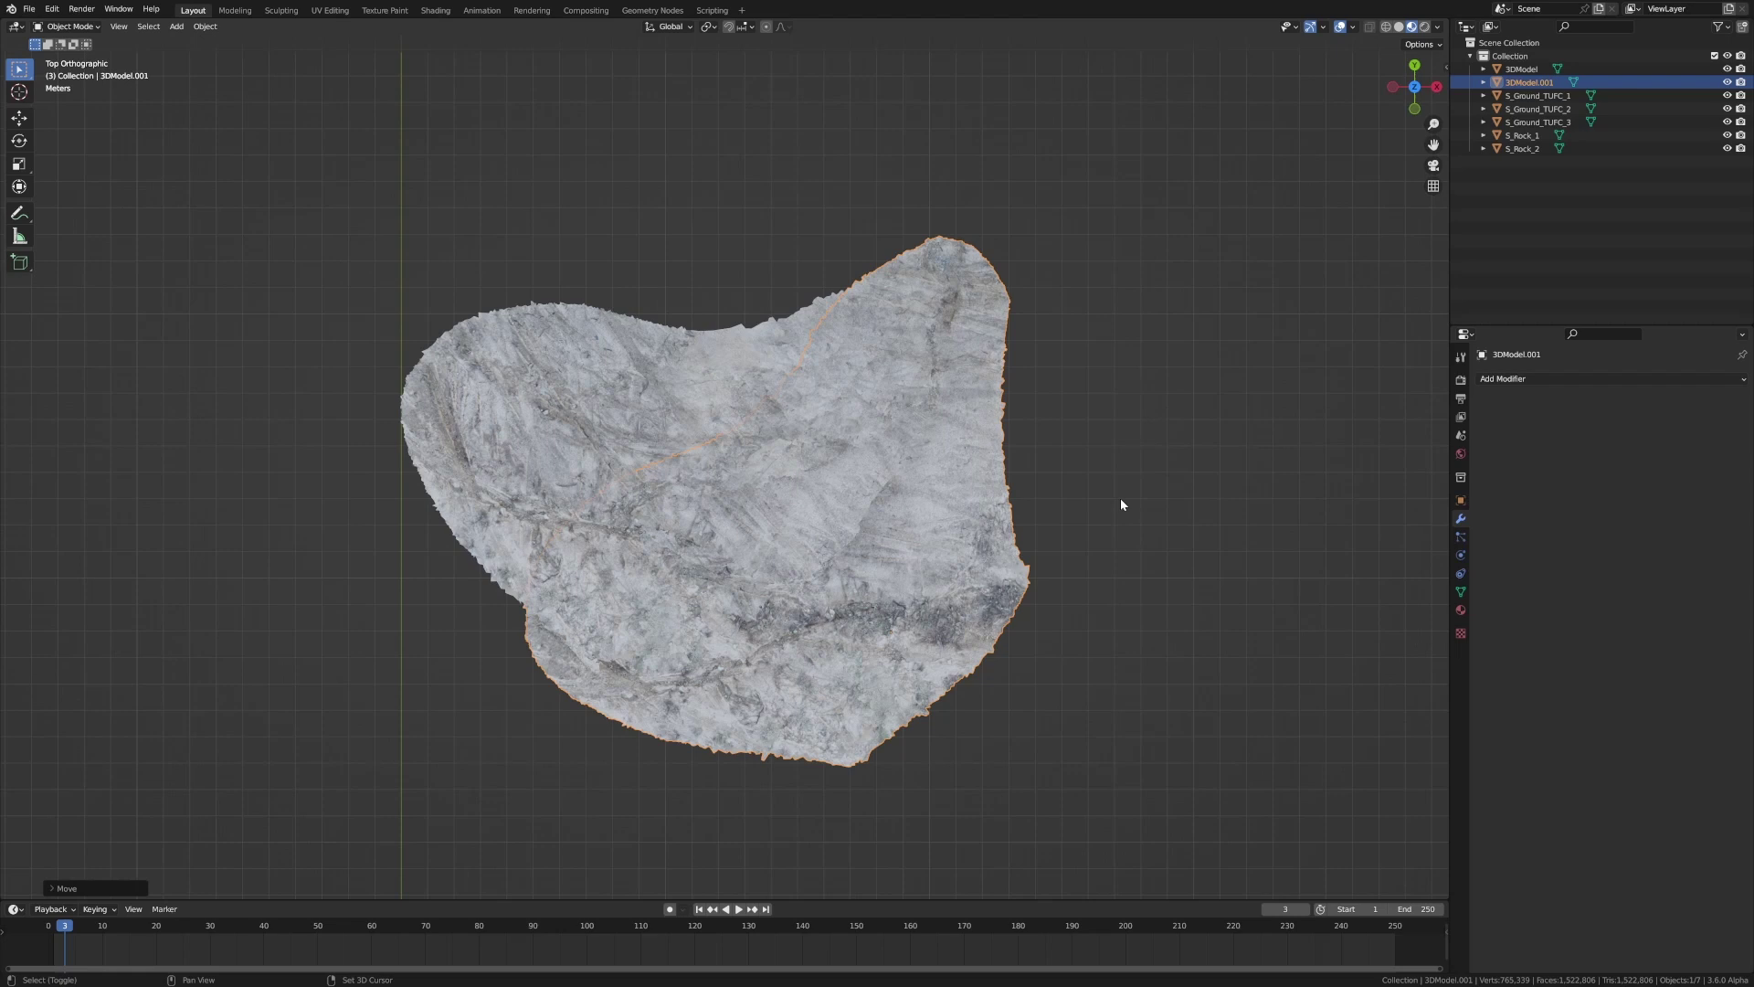
key("shift+d")
left_click(1027, 534)
key("g")
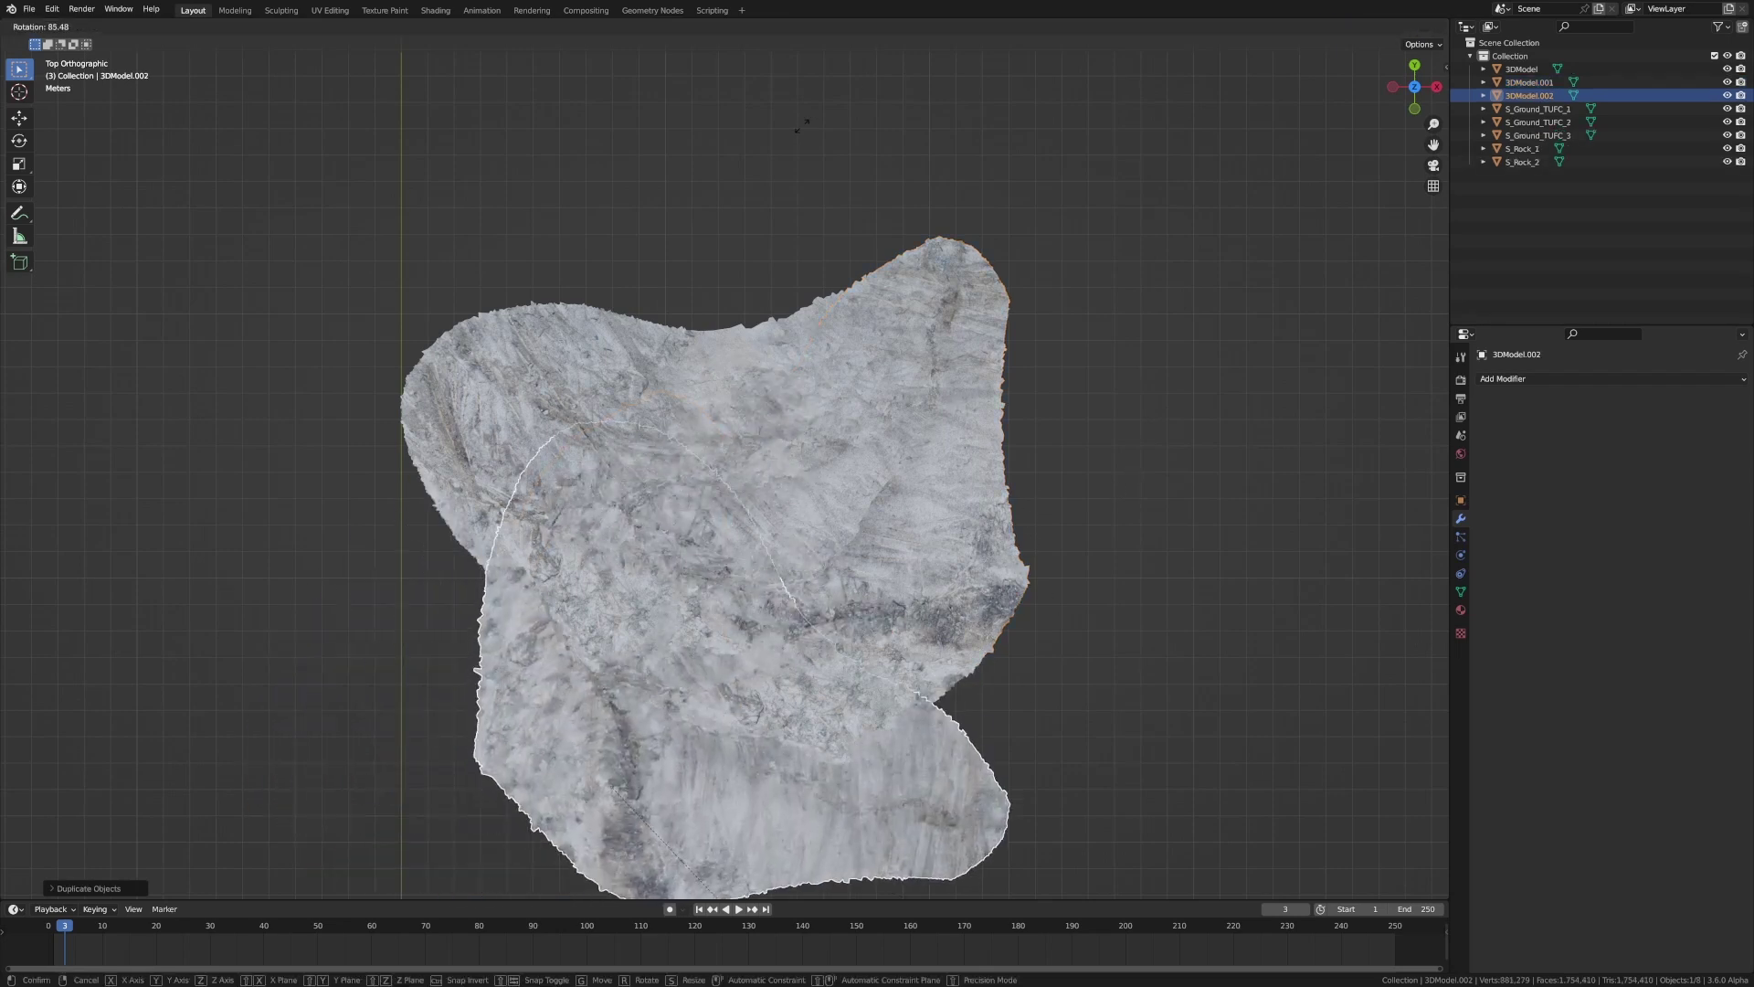
left_click(676, 410)
middle_click_drag(676, 417, 463, 440)
left_click(372, 455)
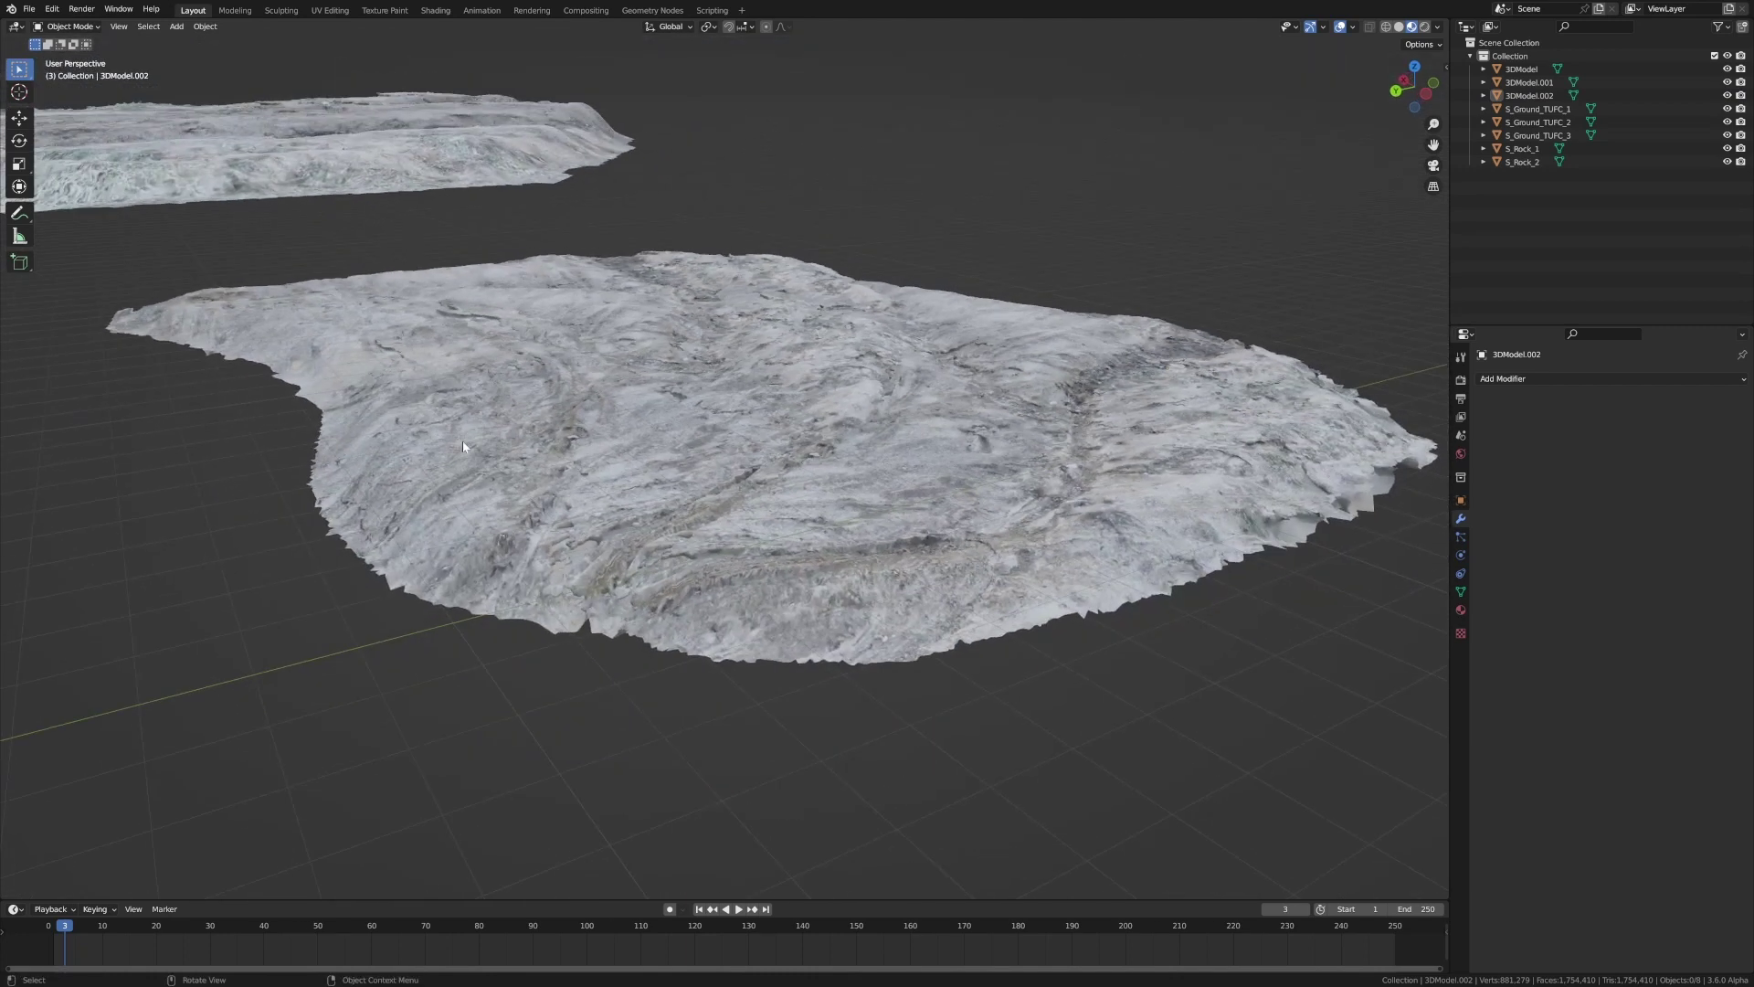
Orbit around the full cave scene built from tiled ground scans and rock meshes
scroll(731, 371, "up", 5)
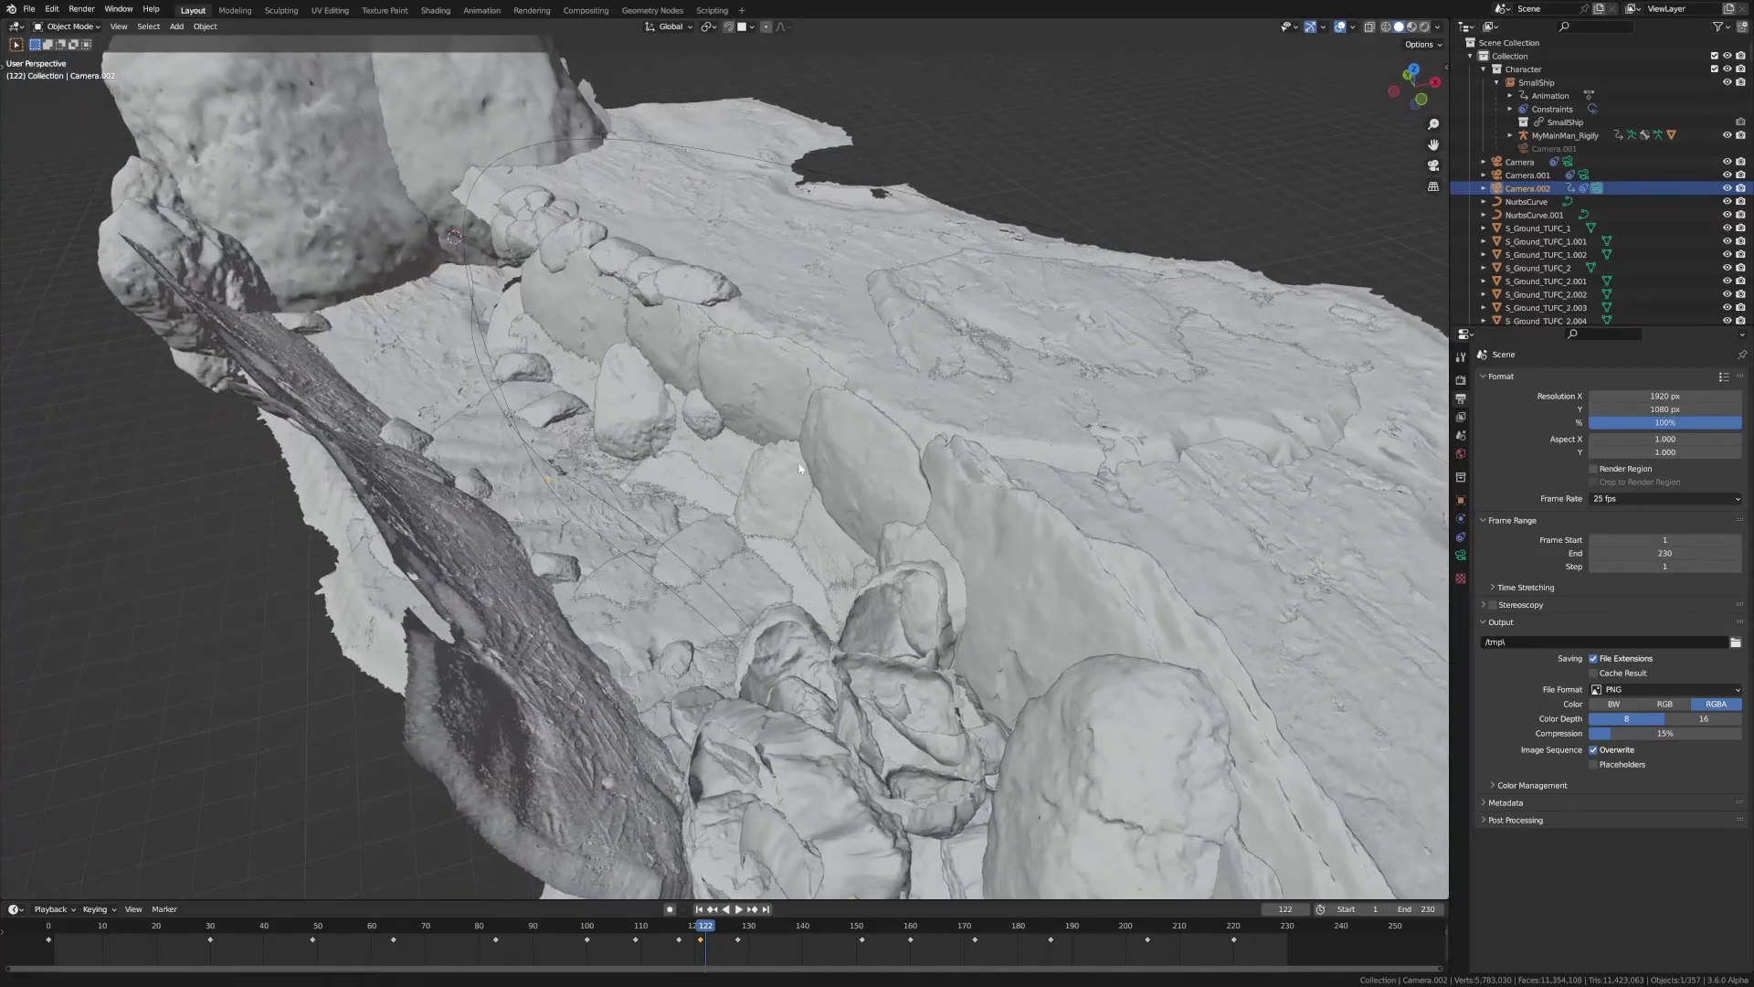
middle_click_drag(799, 469, 673, 450)
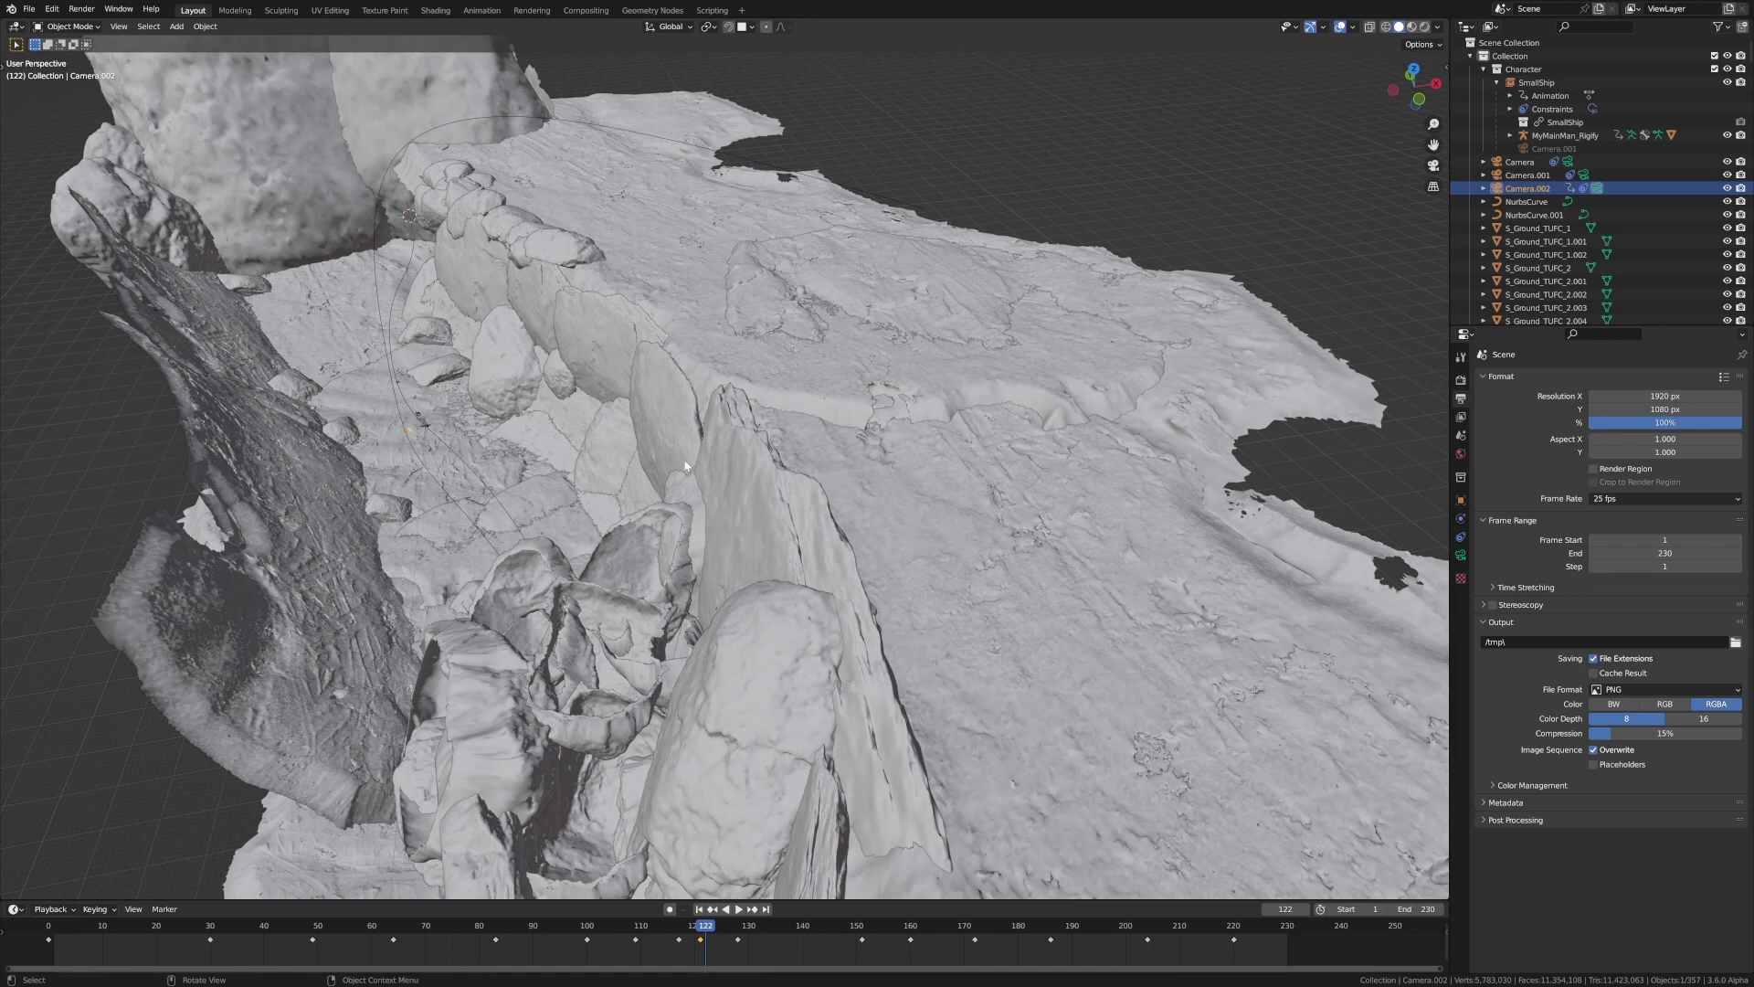
Select a rock in the stone wall, test-lift it, then undo the move
left_click(663, 456)
key("g")
left_click(653, 160)
middle_click_drag(654, 160, 862, 360)
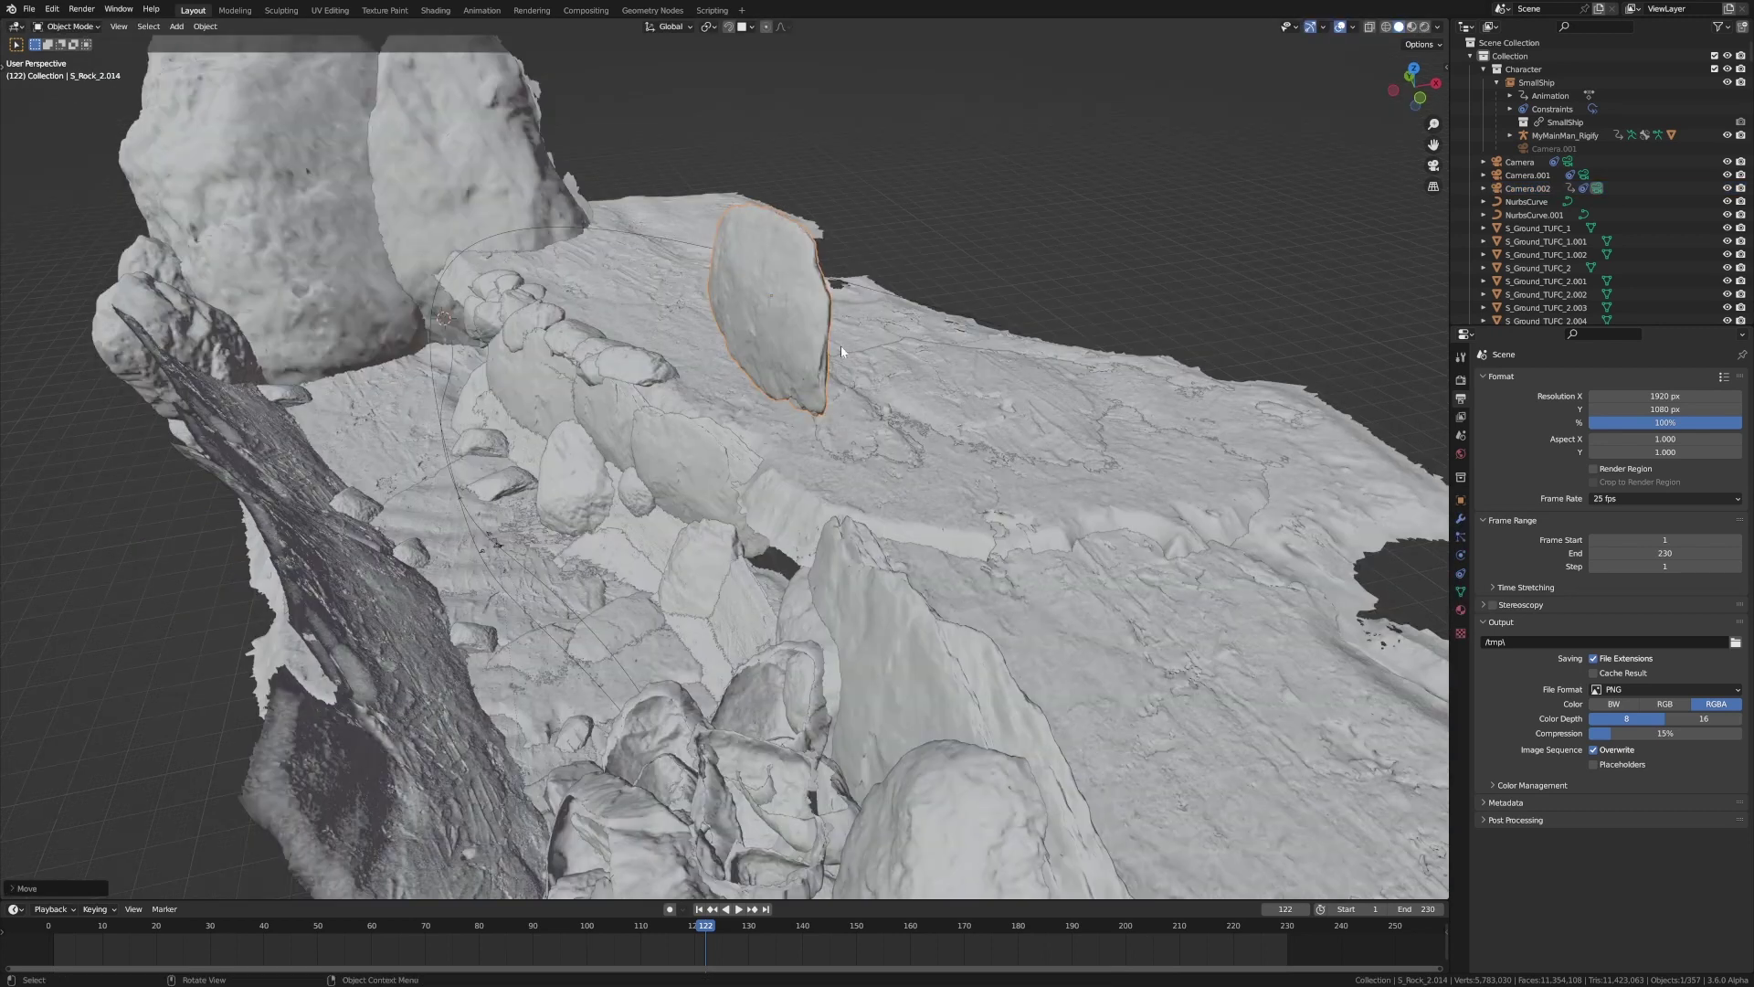
key("ctrl+z")
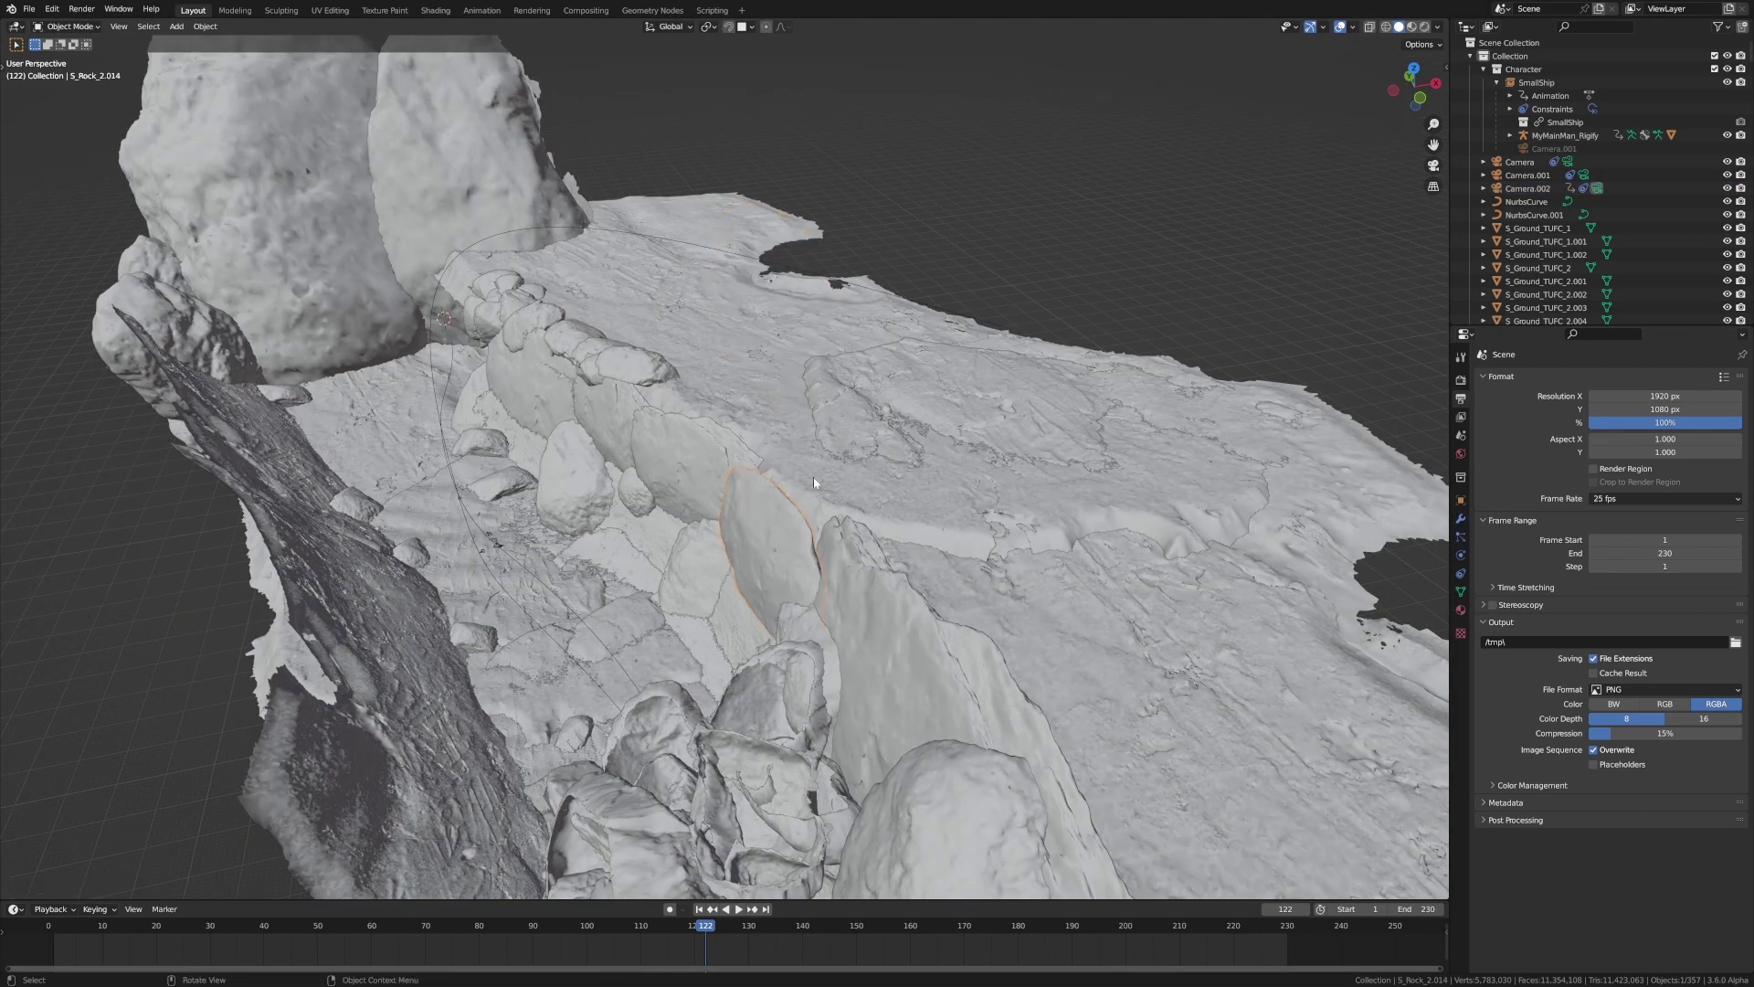
Duplicate the rock as S_Rock_2.037 and clear the copy's rotation and scale
key("shift+d")
left_click(808, 169)
middle_click_drag(808, 170, 791, 232)
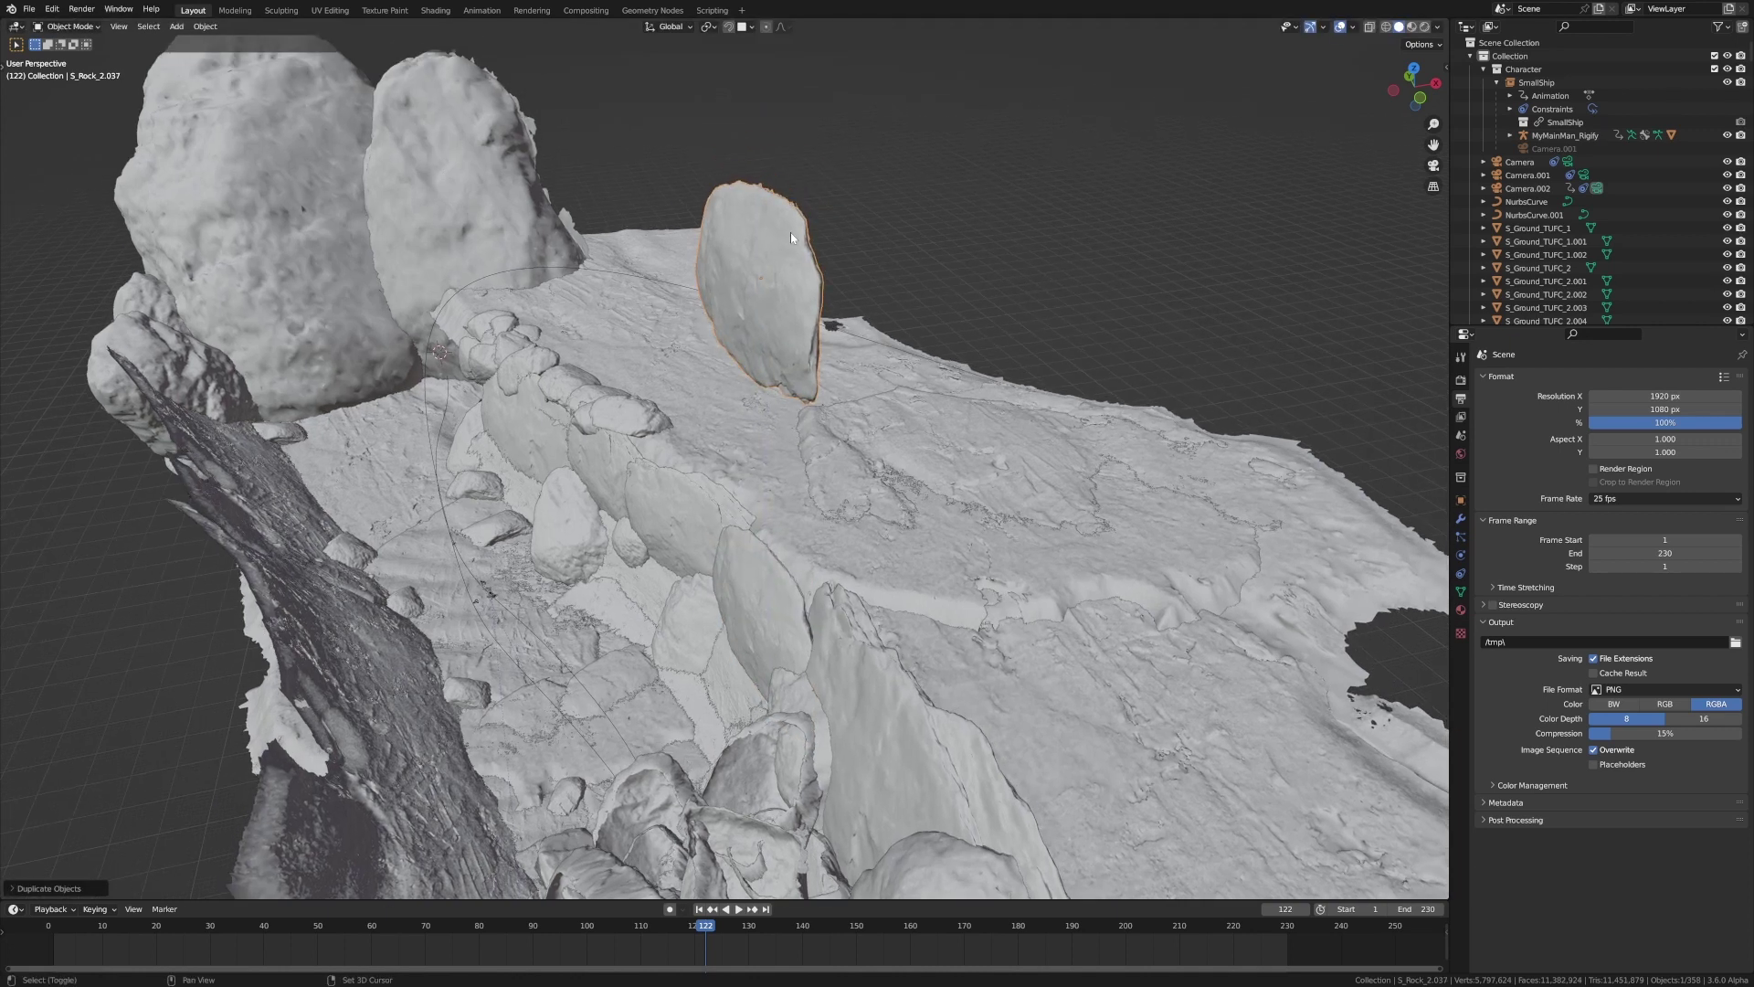
key("alt+r")
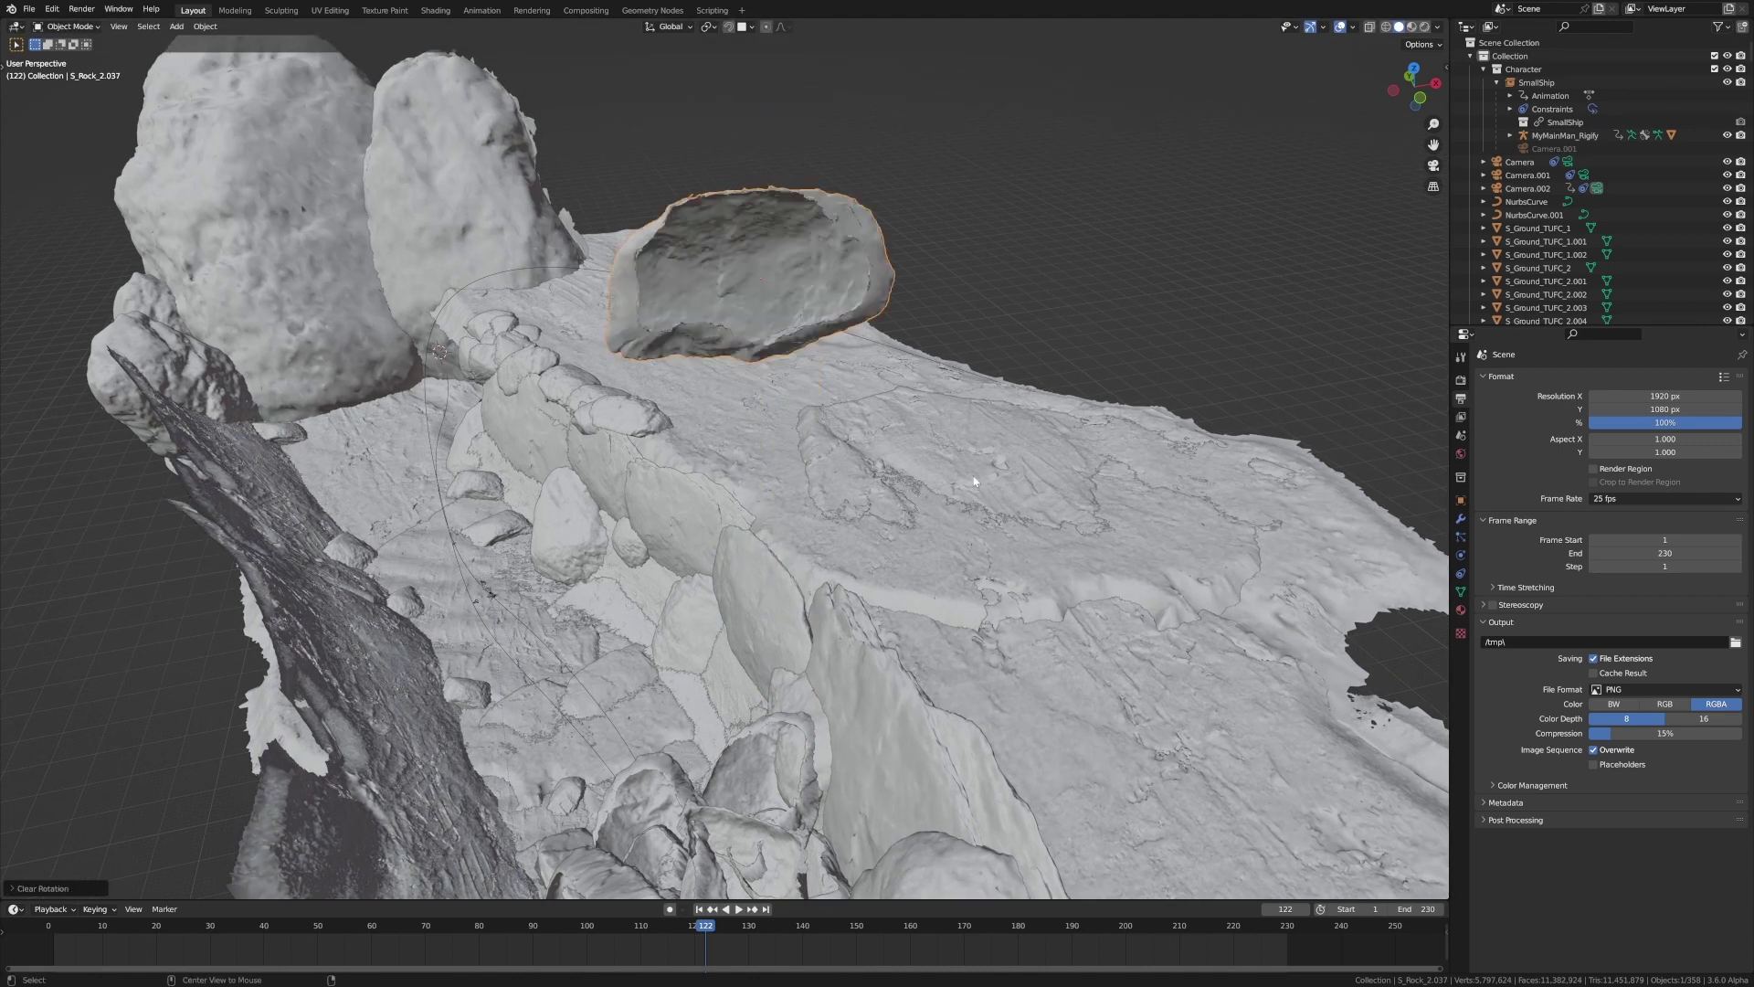
key("alt+s")
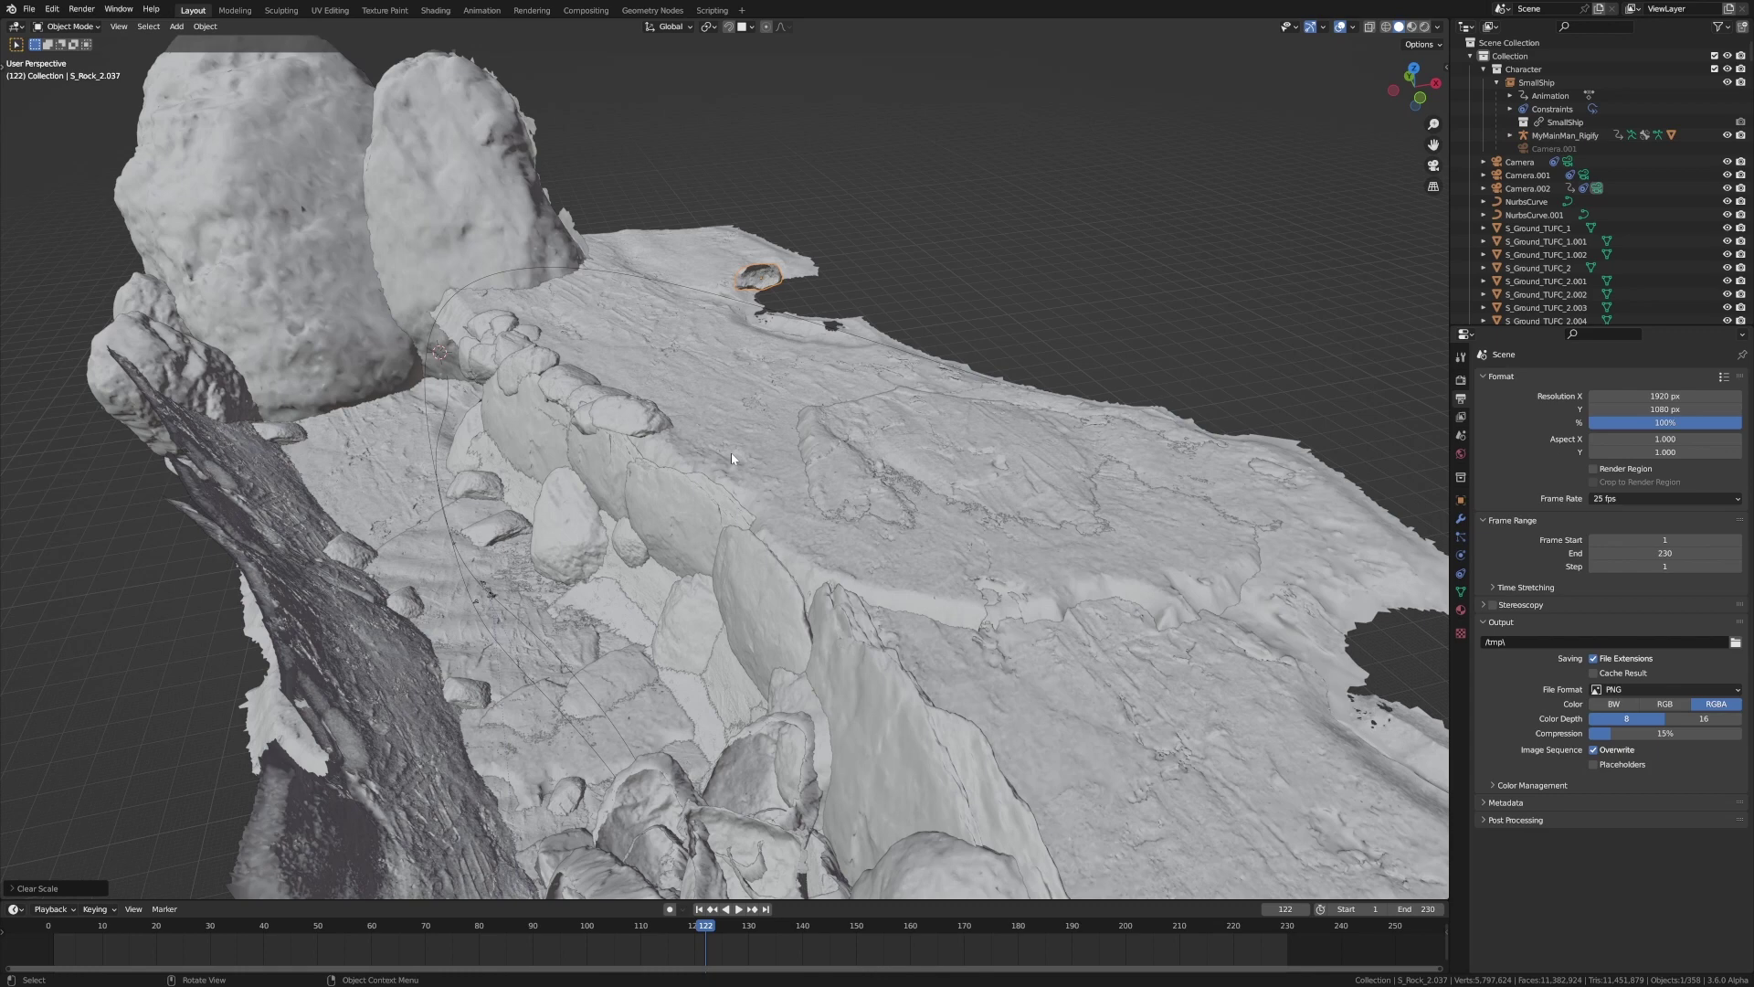
middle_click_drag(737, 453, 741, 349)
Orbit and zoom in close to a boulder on the corridor floor, then switch to Rendered shading
scroll(1166, 180, "down", 5)
middle_click_drag(1167, 180, 1419, 35)
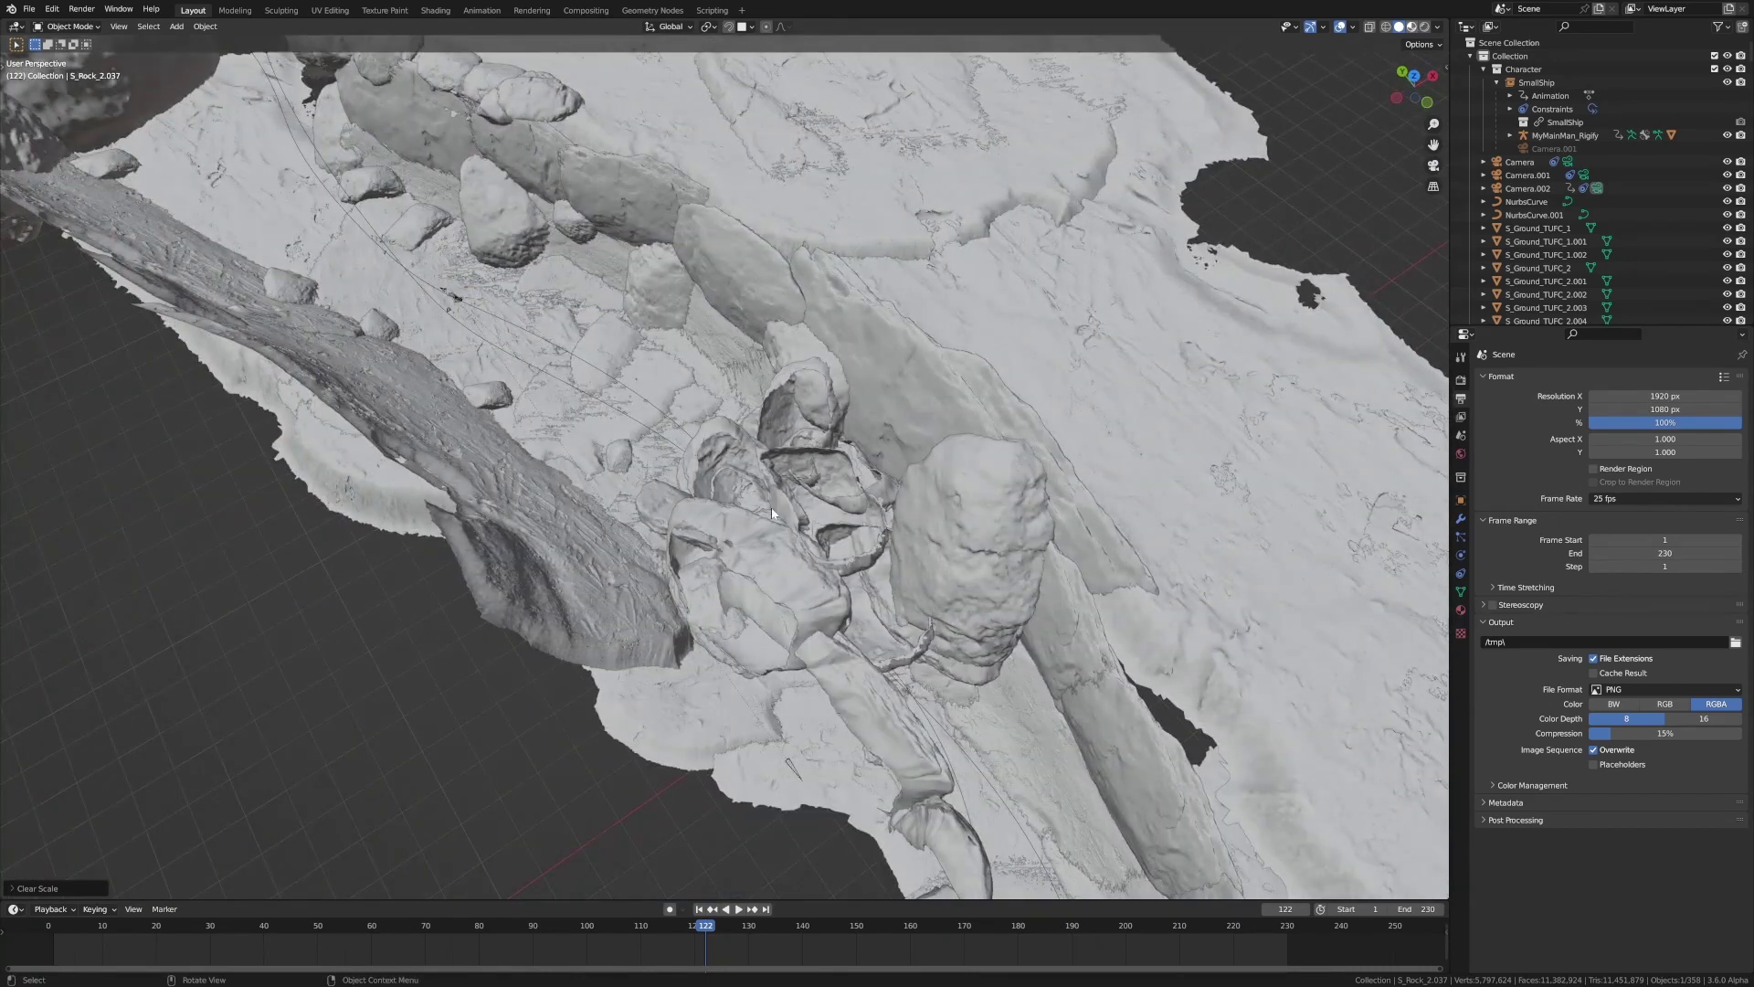
mouse_move(754, 487)
middle_mouse_down()
mouse_move(897, 463)
mouse_move(950, 527)
middle_mouse_up()
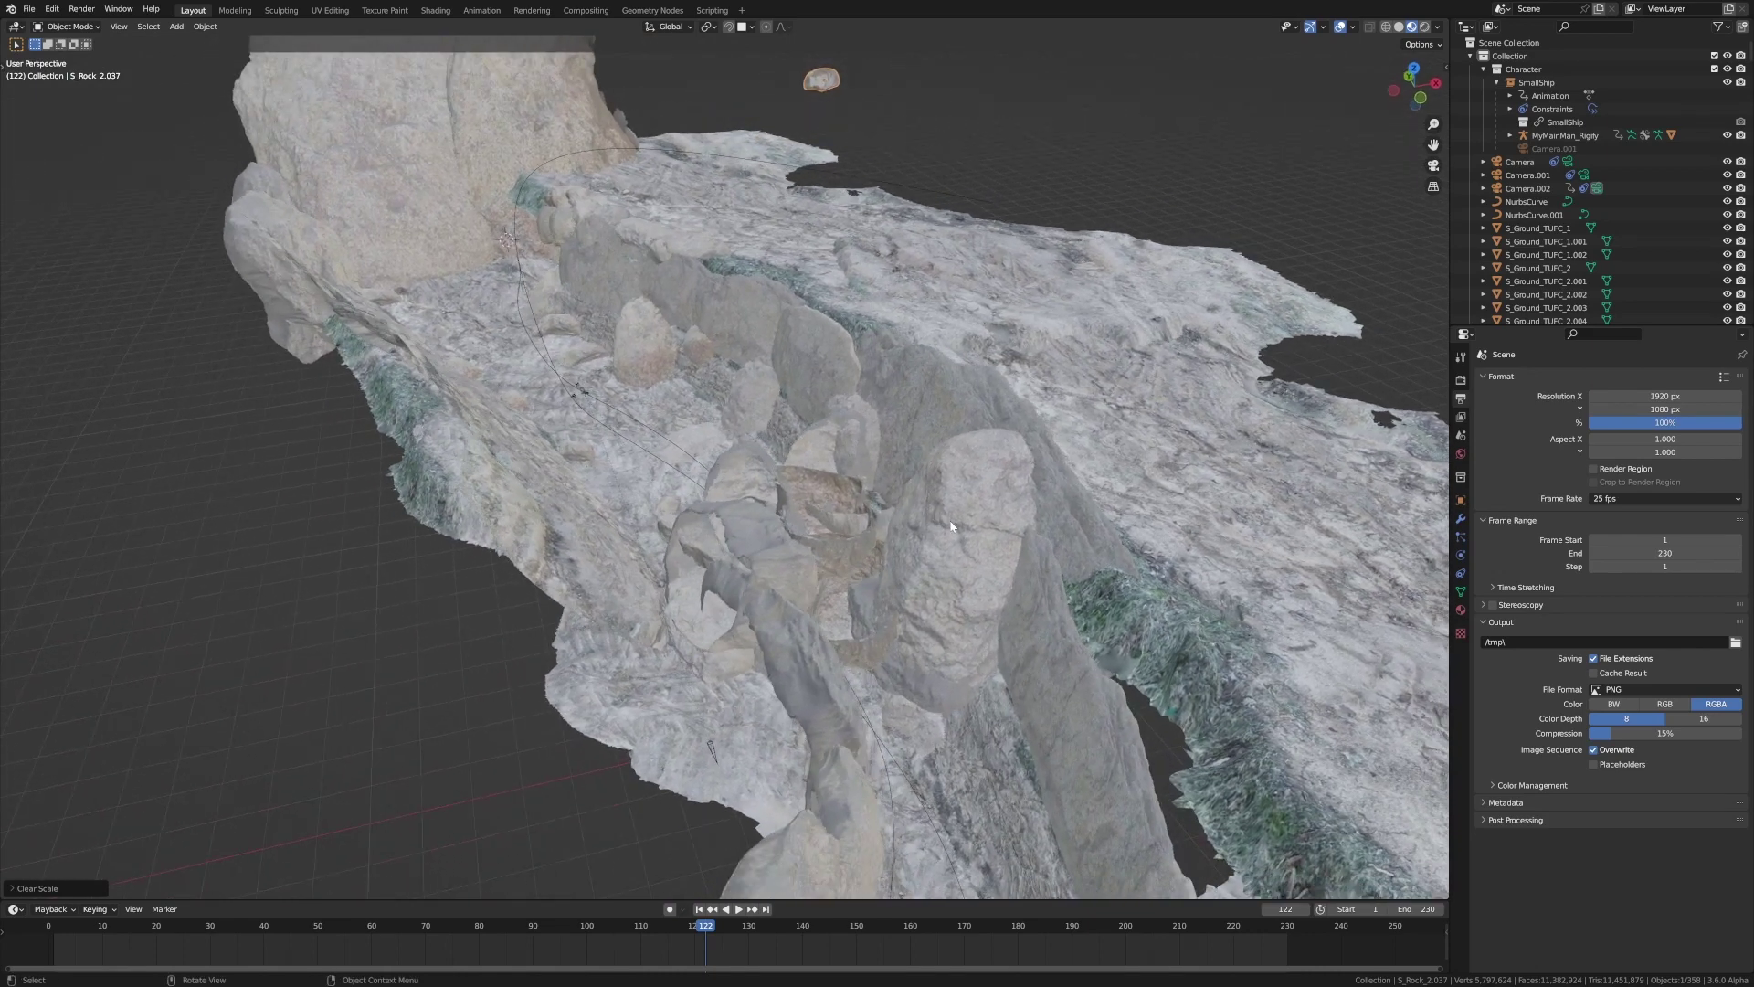
scroll(951, 527, "up", 10)
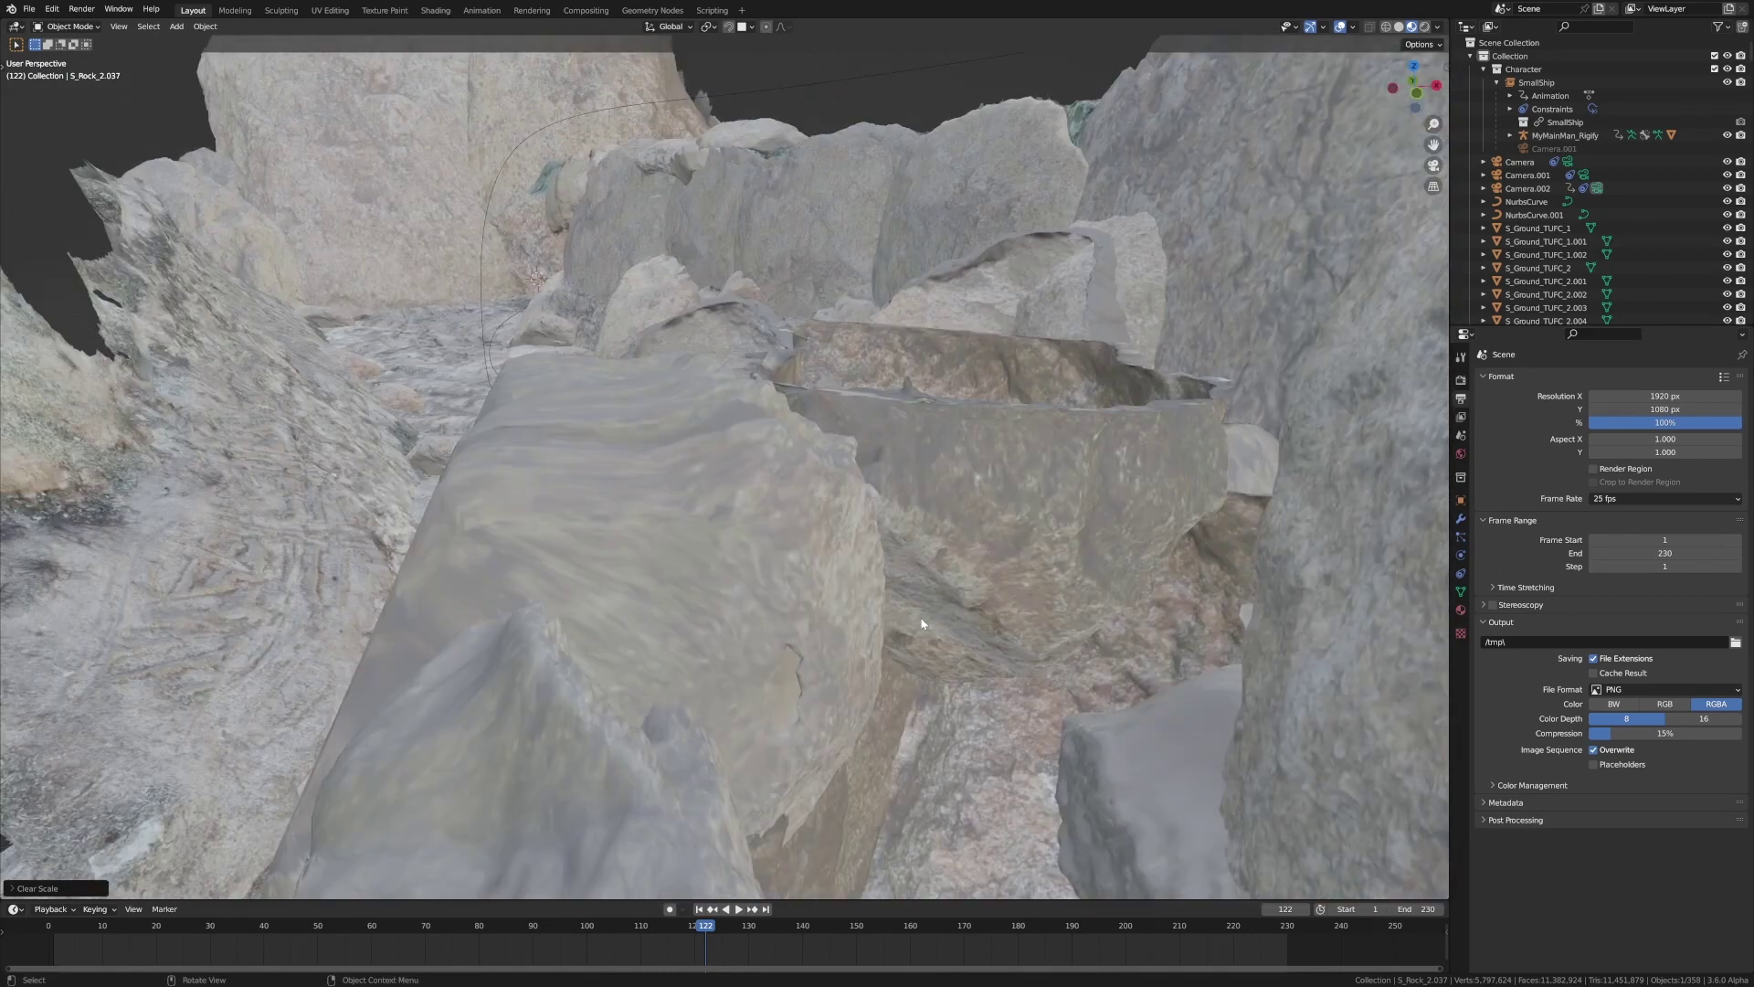
middle_click_drag(905, 548, 721, 474)
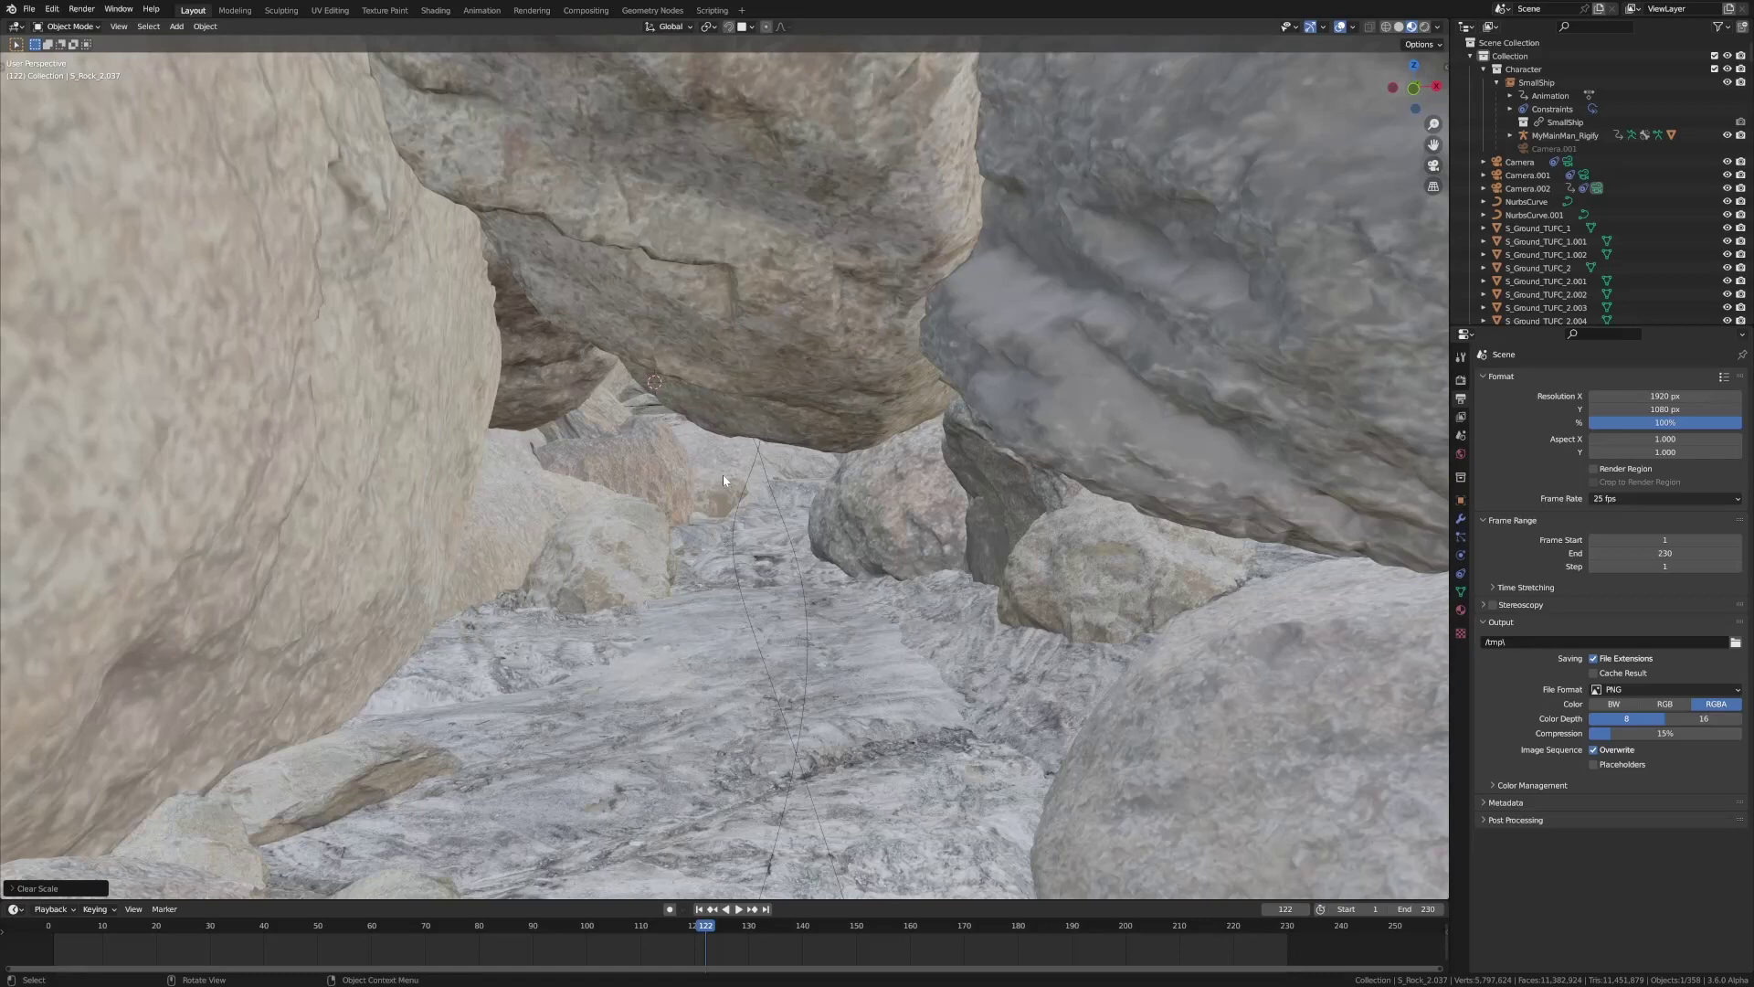
scroll(724, 472, "up", 3)
scroll(727, 466, "up", 3)
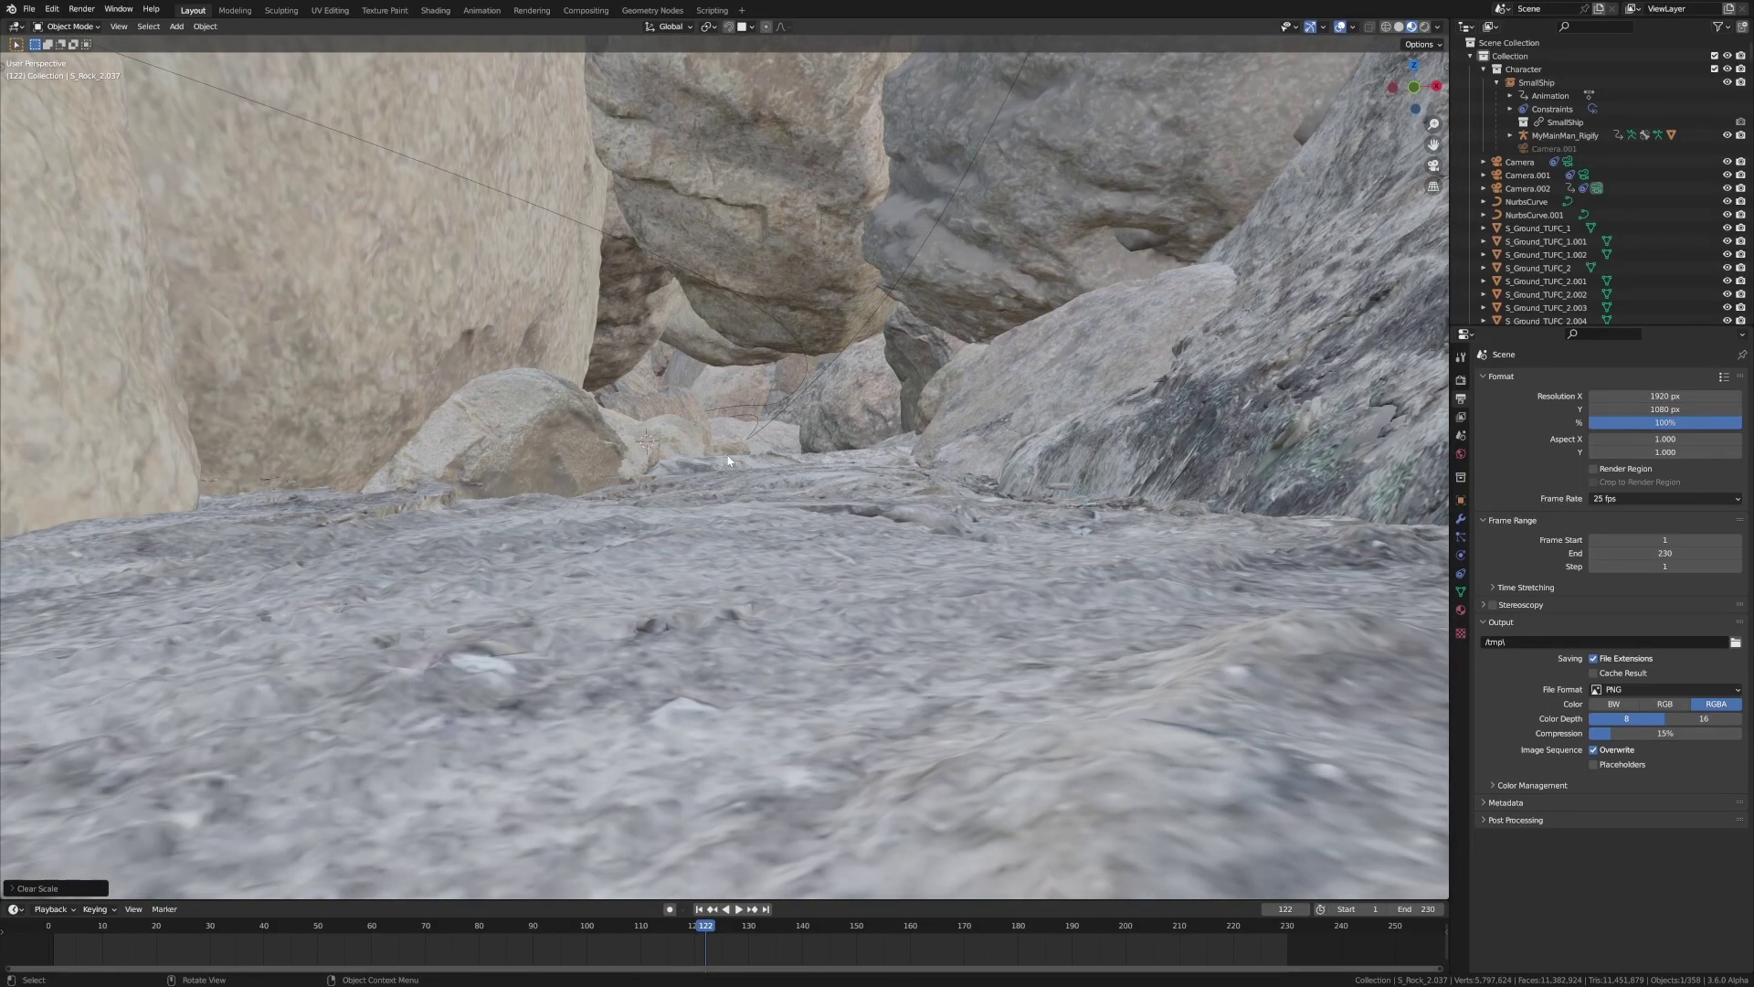
left_click(1425, 27)
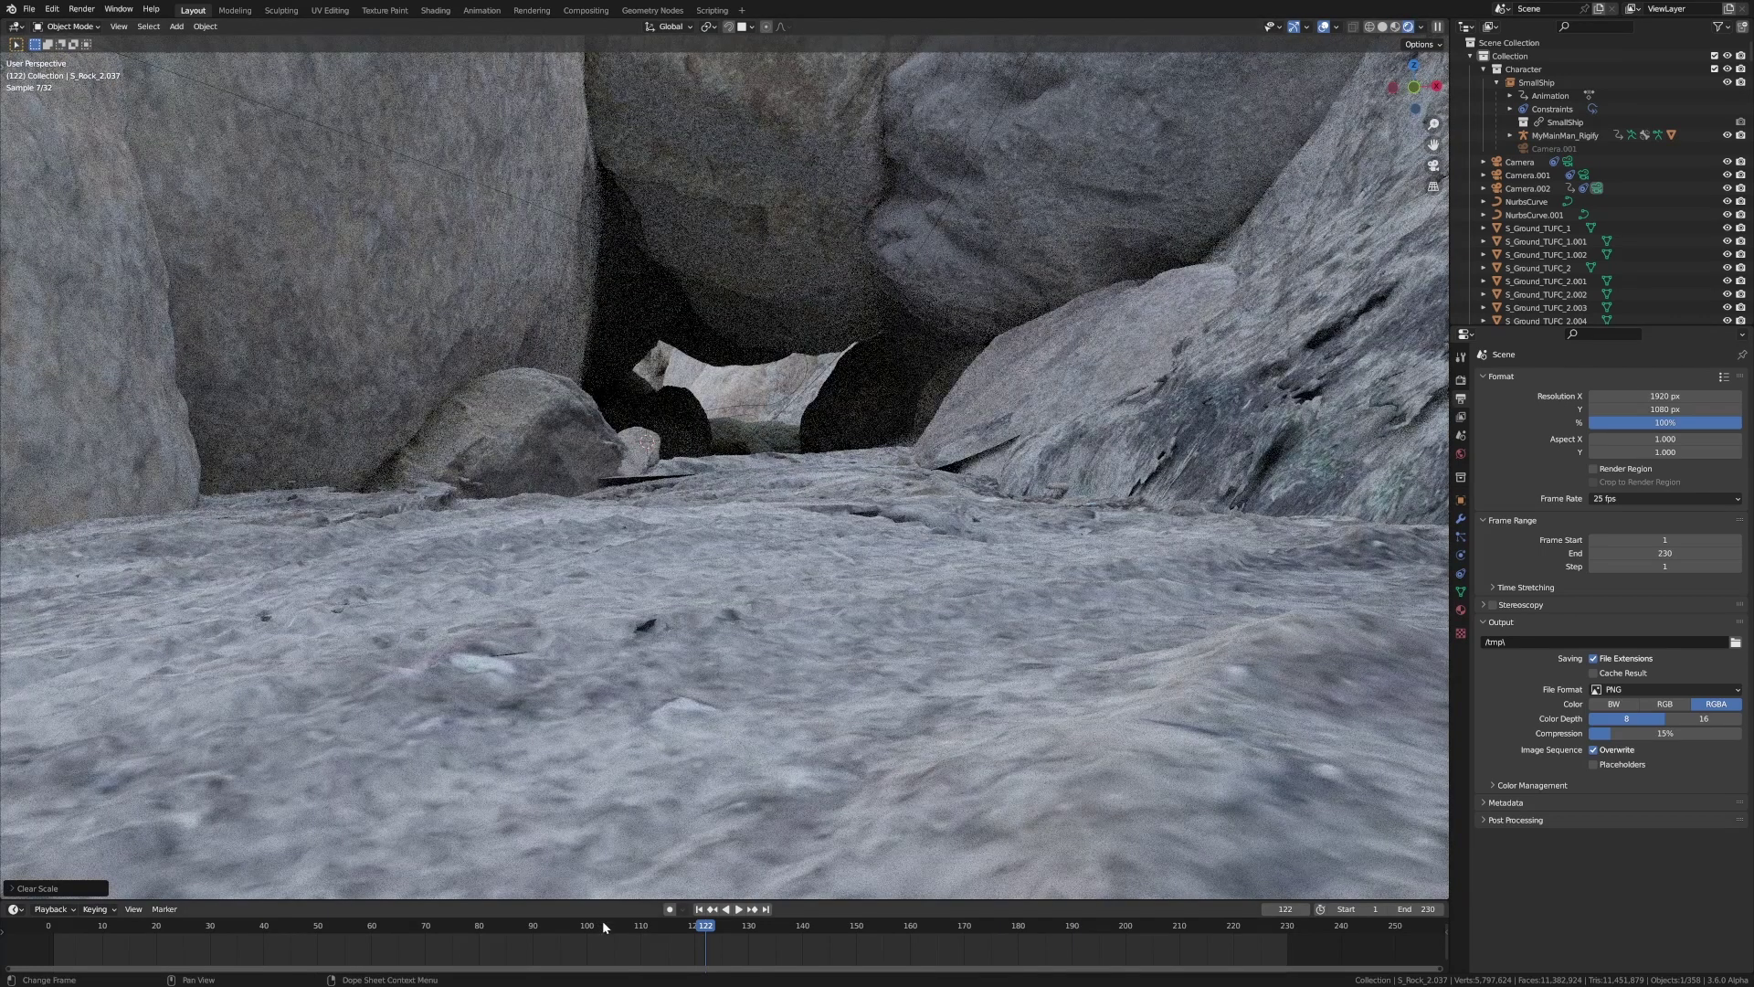
Scrub the Blender timeline to frame 201
left_click_drag(830, 934, 1158, 930)
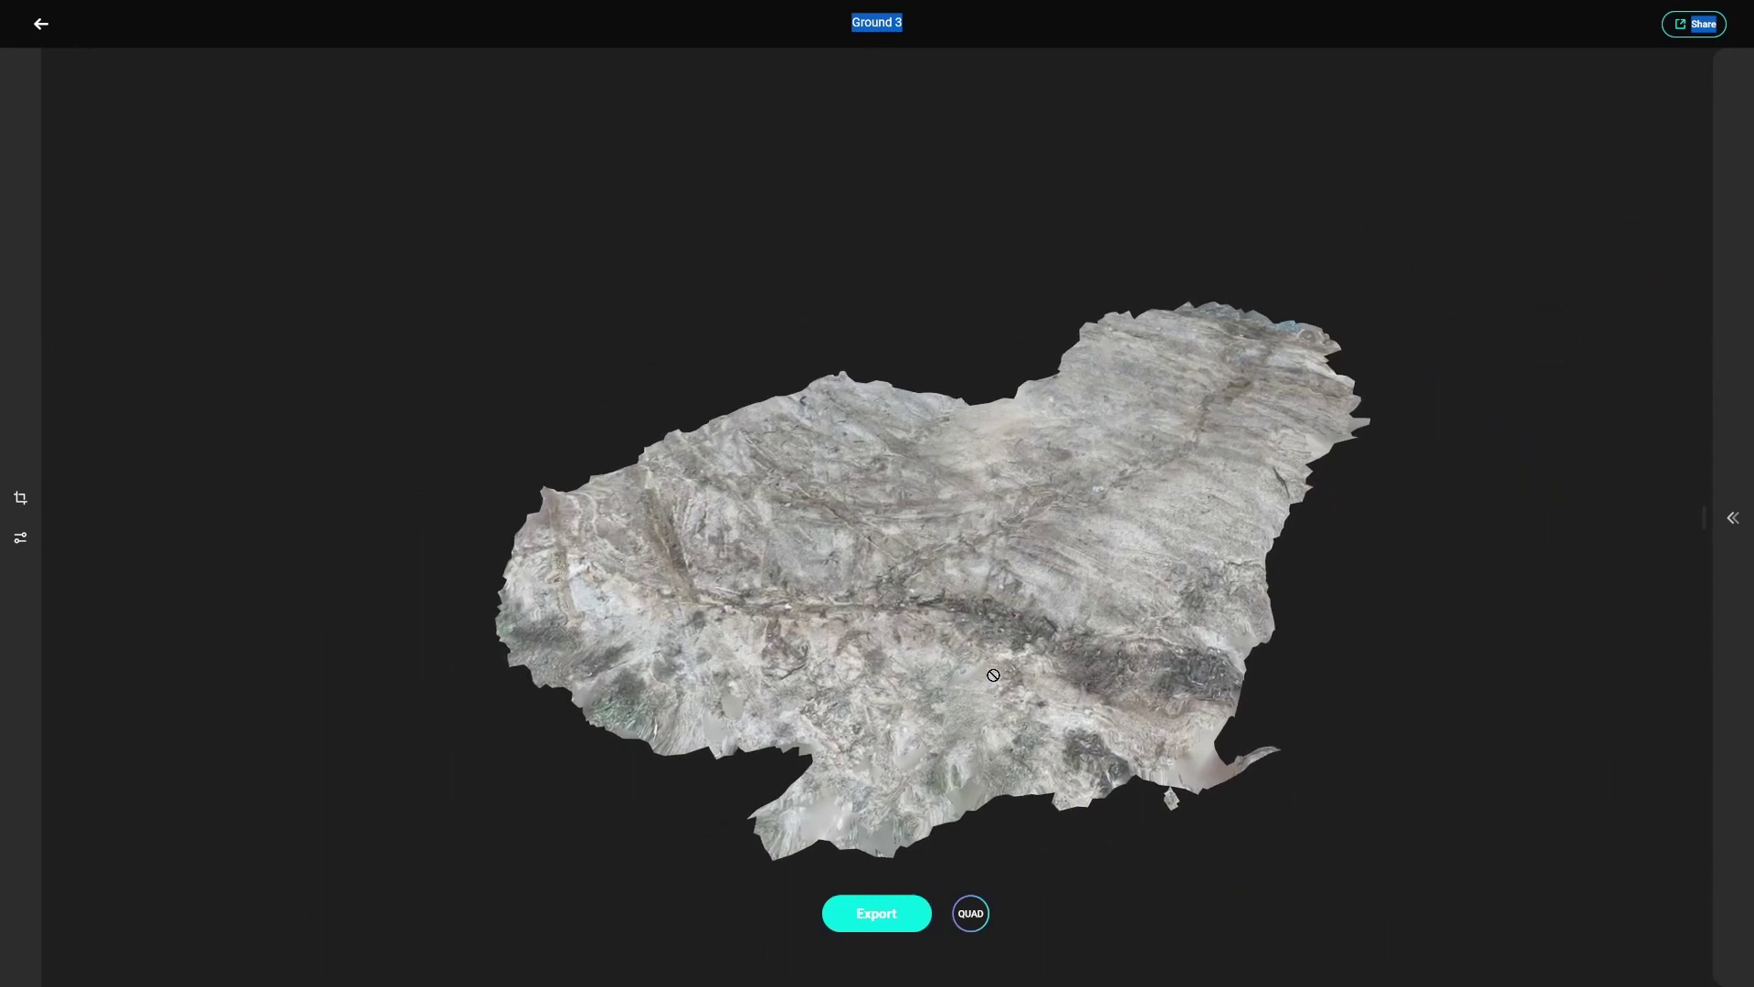
Zoom around the Ground 3 model and bring up the Texture Toning panel
scroll(999, 676, "up", 6)
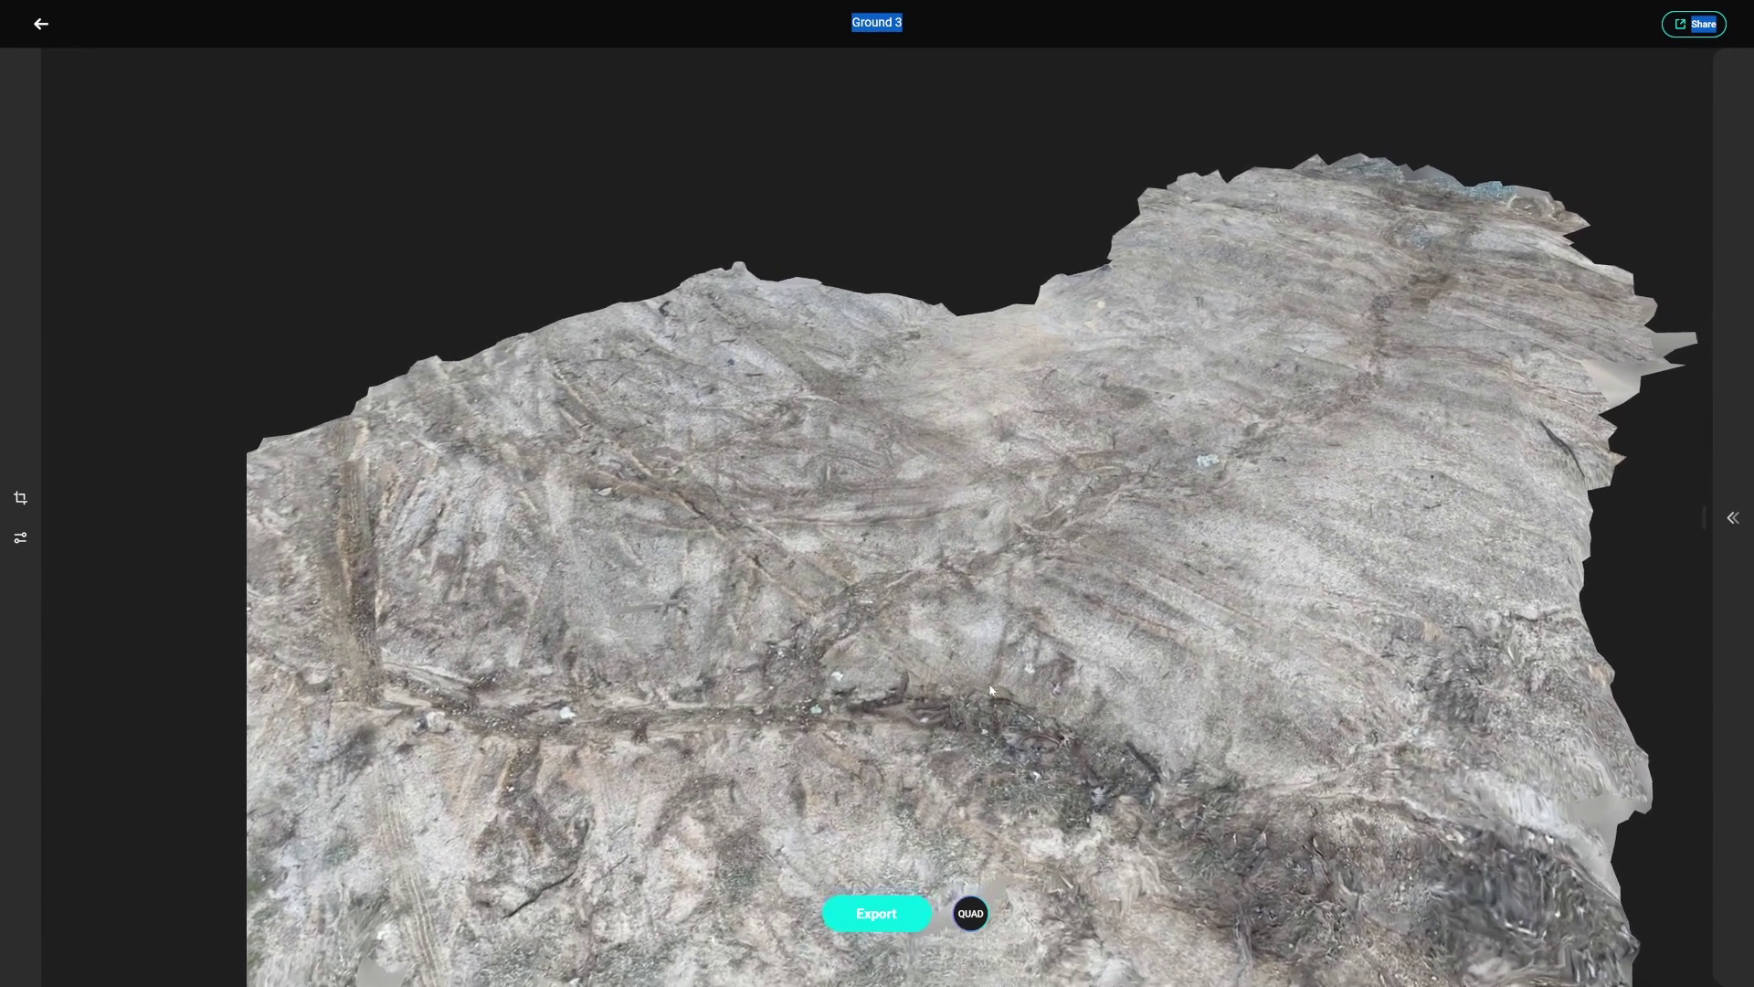
scroll(991, 699, "down", 3)
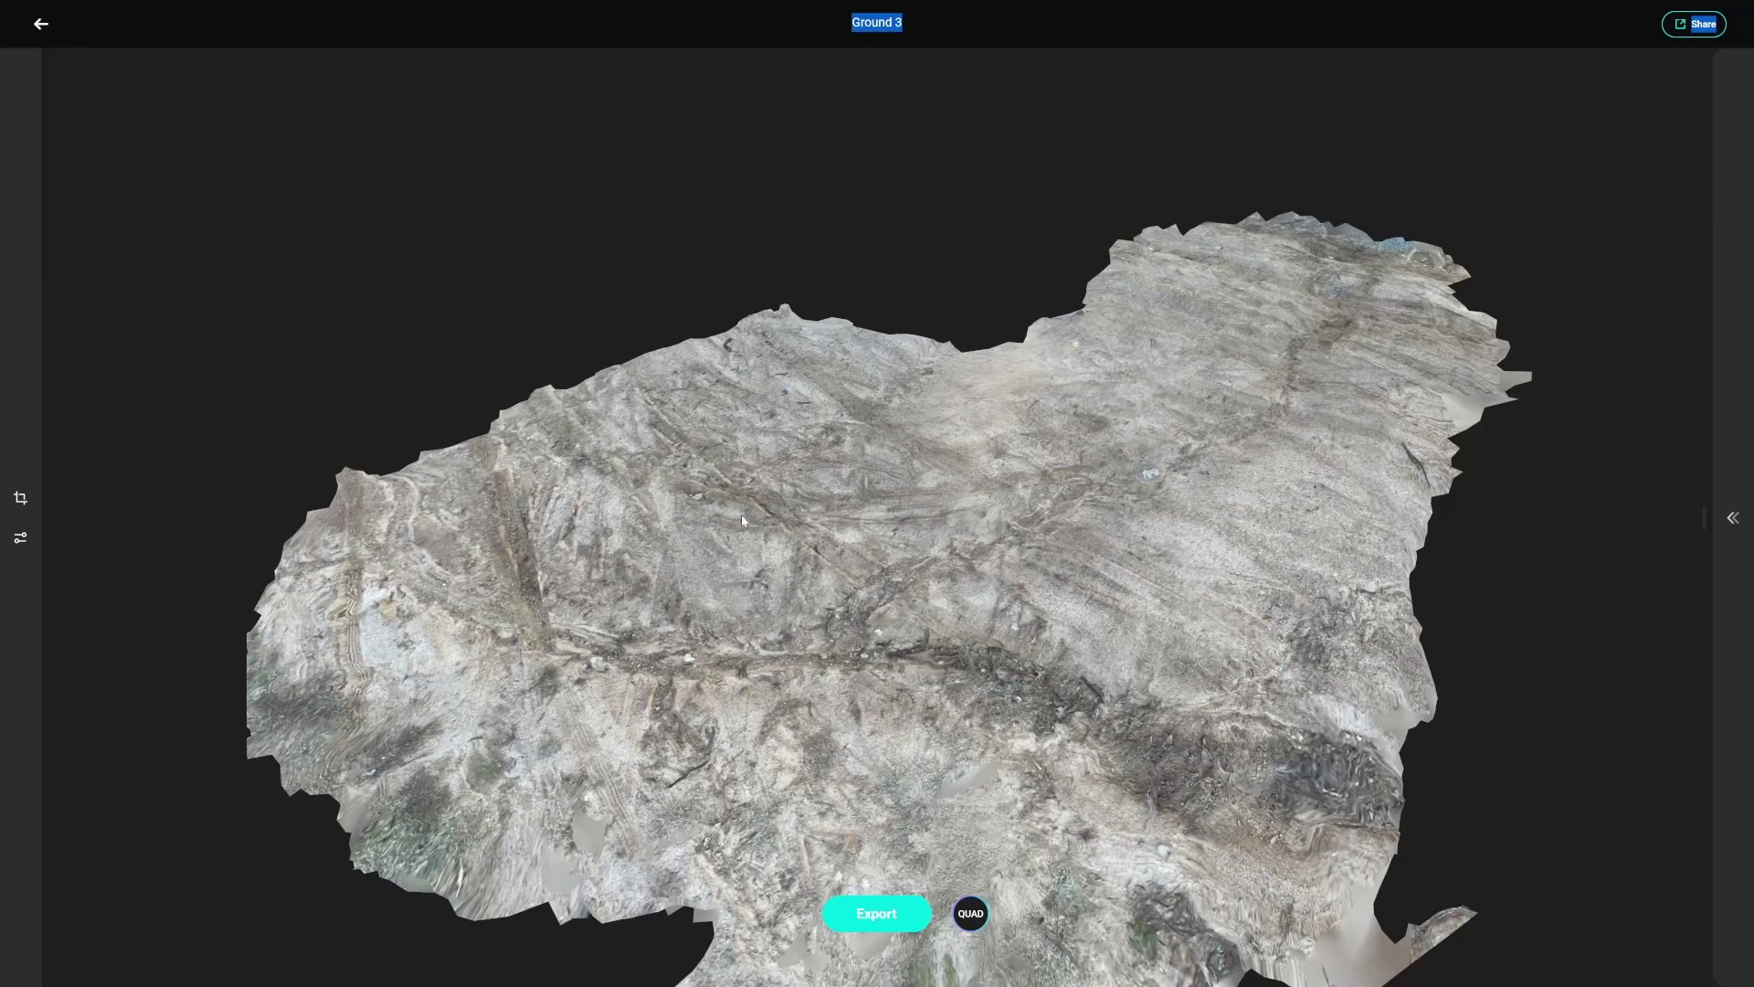
left_click(21, 538)
Set brightness -19, contrast -11, temperature -34 and tint 6 on the Ground 3 texture
mouse_move(148, 280)
left_mouse_down()
mouse_move(180, 282)
mouse_move(132, 282)
left_mouse_up()
mouse_move(148, 361)
left_mouse_down()
mouse_move(193, 362)
mouse_move(136, 362)
left_mouse_up()
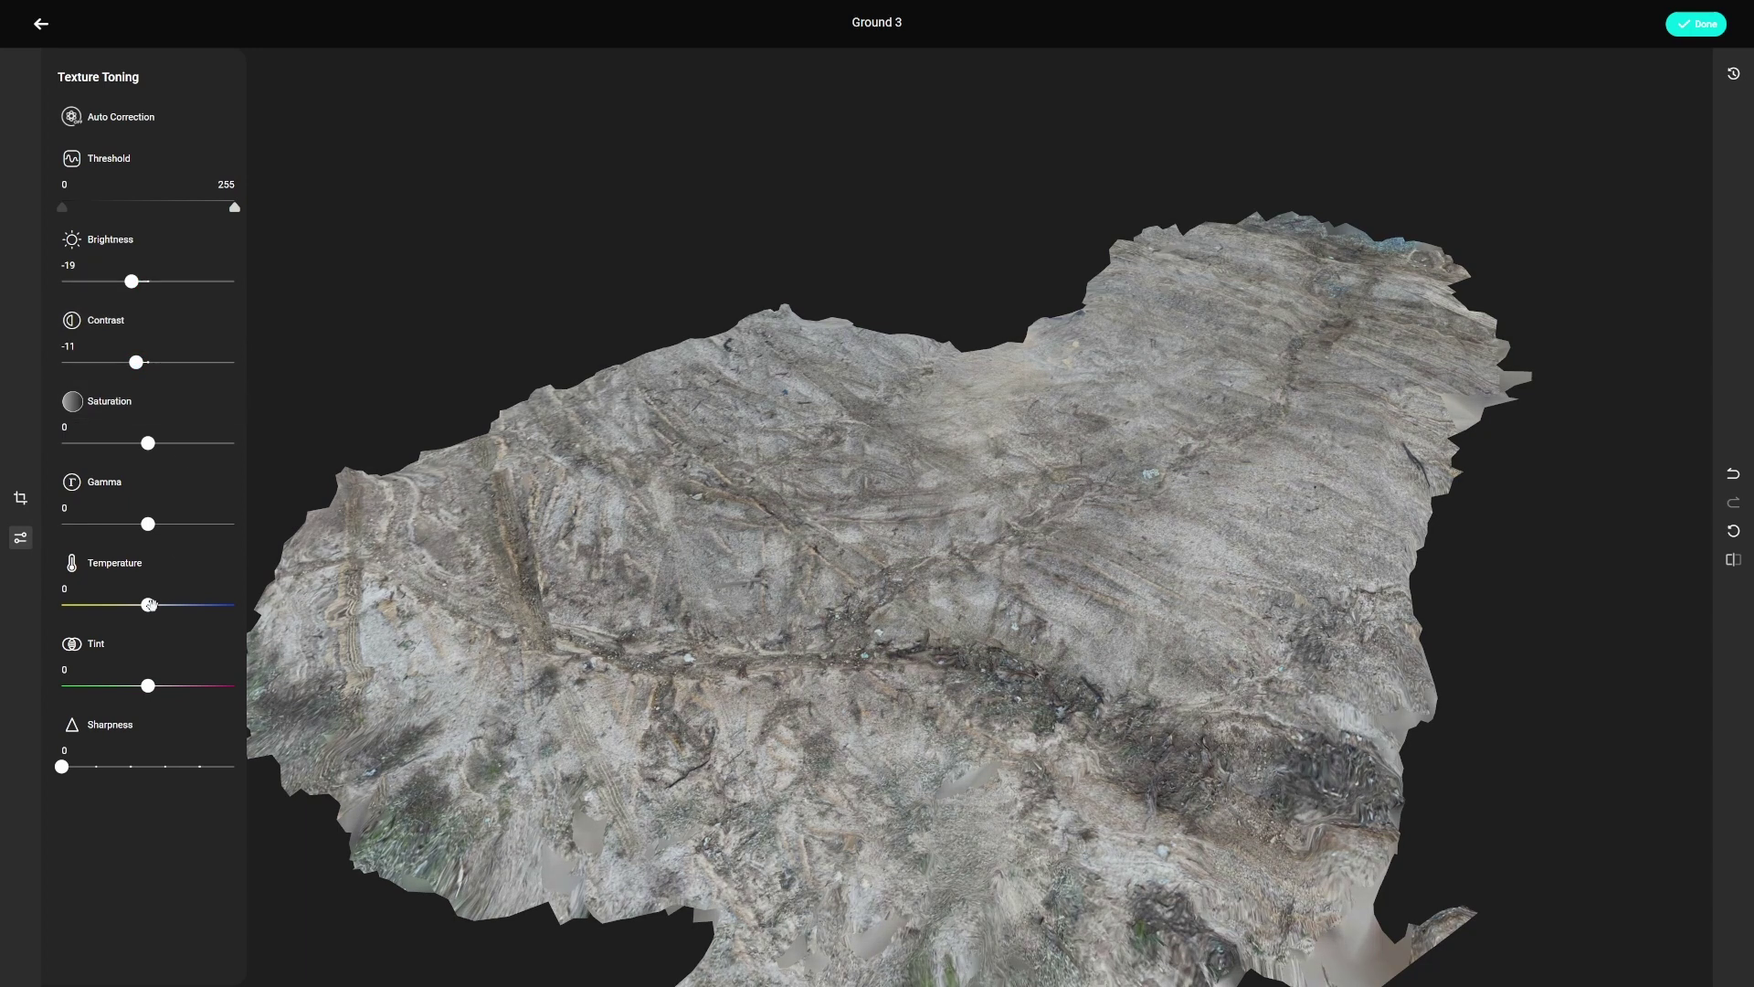
left_click_drag(148, 604, 119, 605)
mouse_move(147, 687)
left_mouse_down()
mouse_move(129, 687)
mouse_move(156, 700)
left_mouse_up()
Raise the lower threshold, then apply Auto Correction to reach a 84–228 threshold
mouse_move(63, 207)
left_mouse_down()
mouse_move(119, 219)
mouse_move(61, 208)
left_mouse_up()
left_click(110, 117)
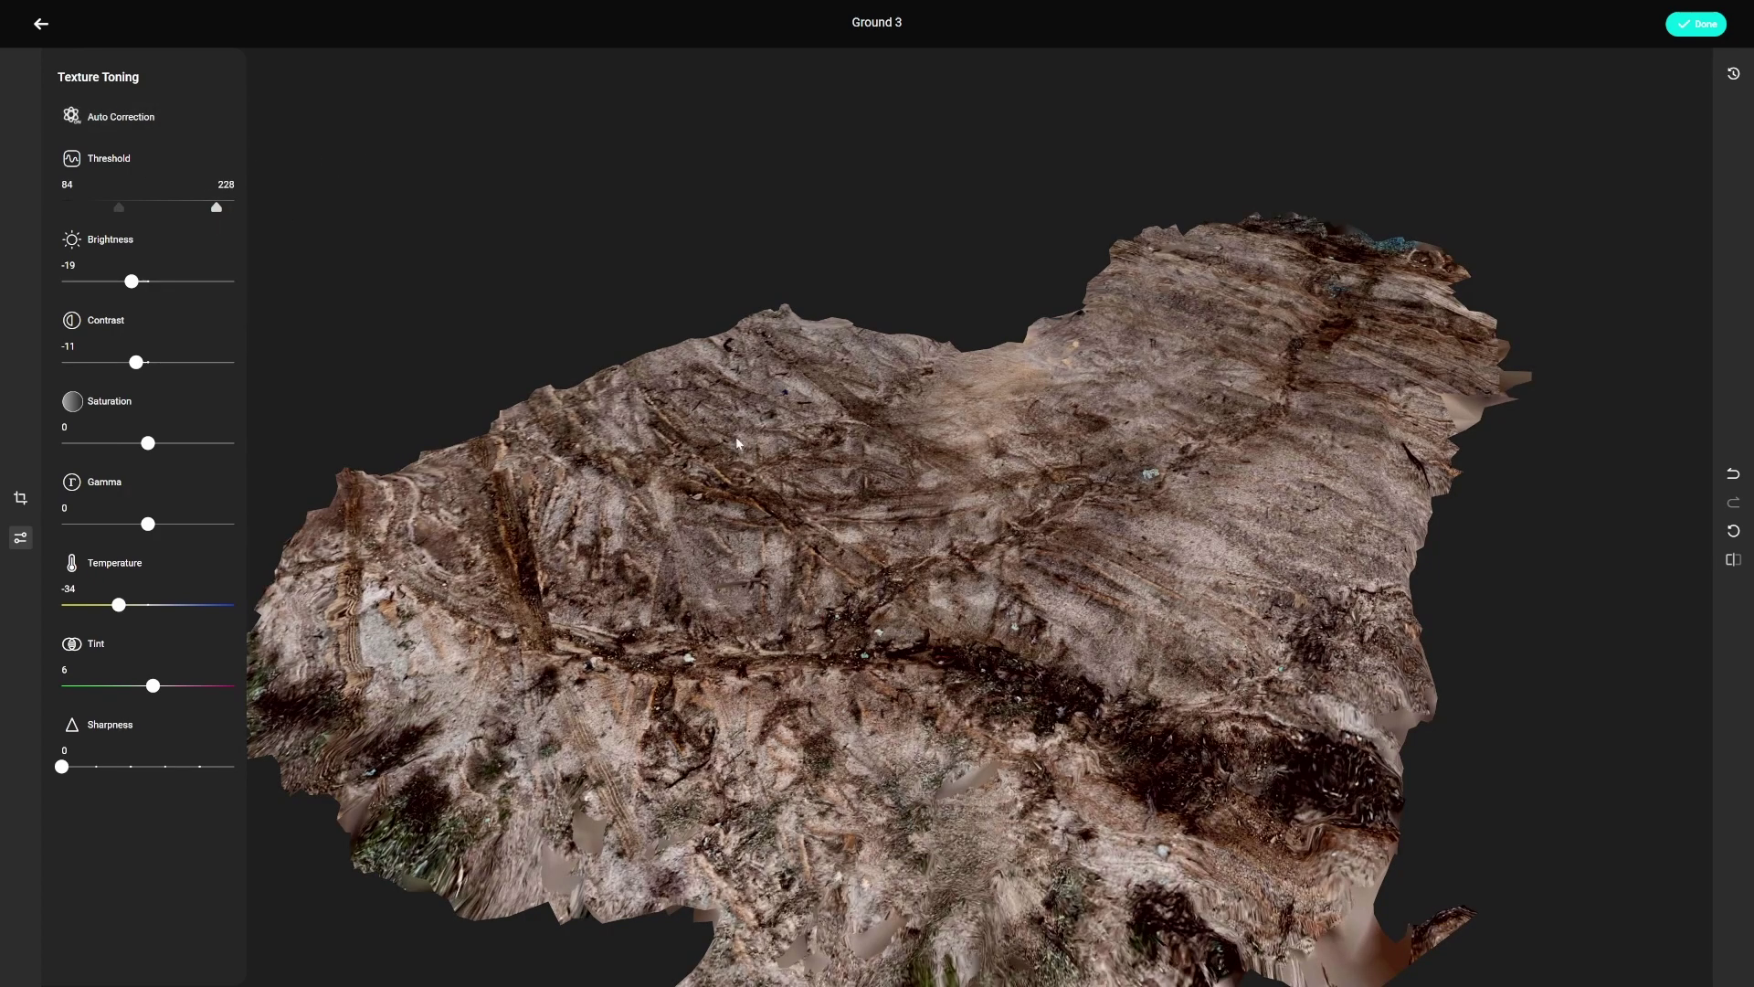
left_click_drag(859, 521, 804, 526)
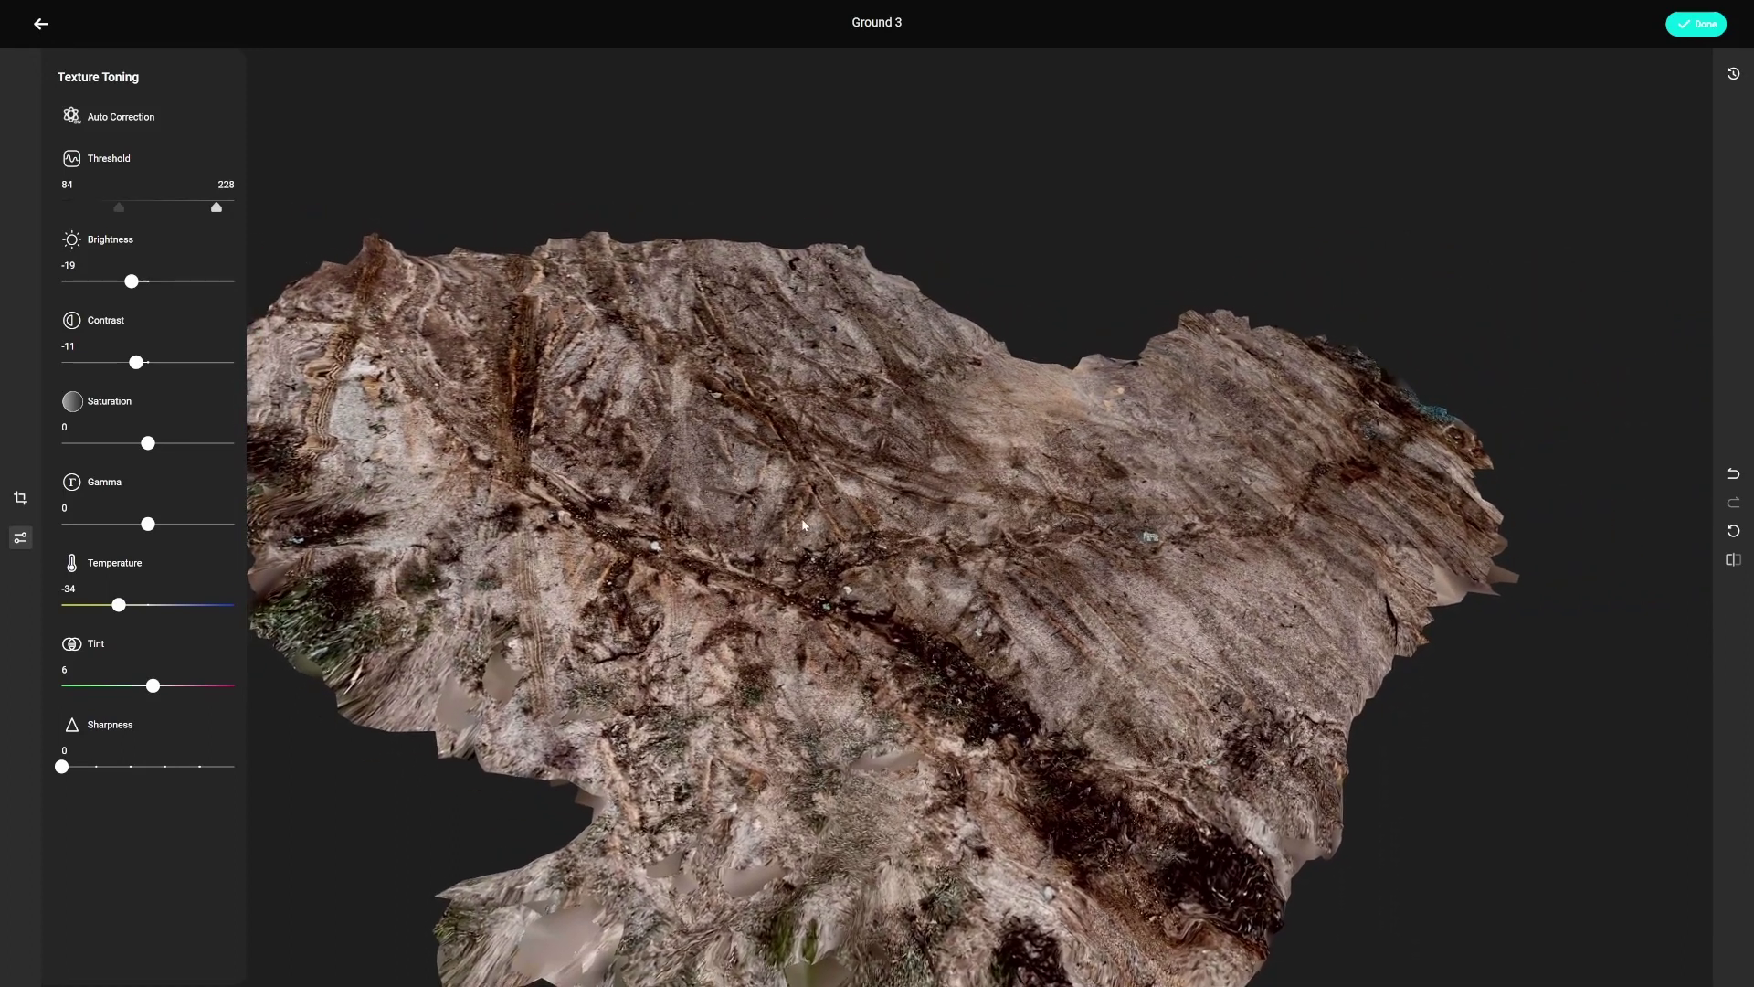